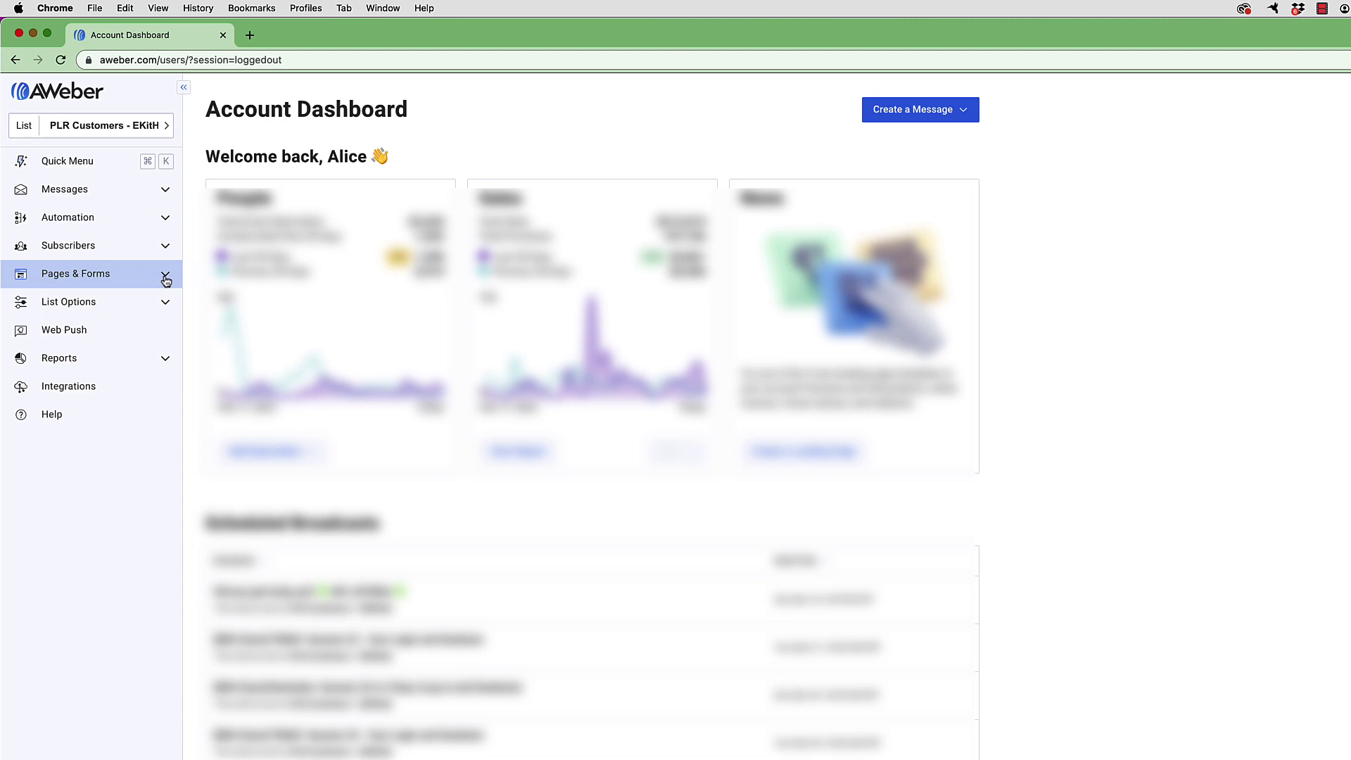
- Open the account's landing pages and start creating a new landing page
click(165, 279)
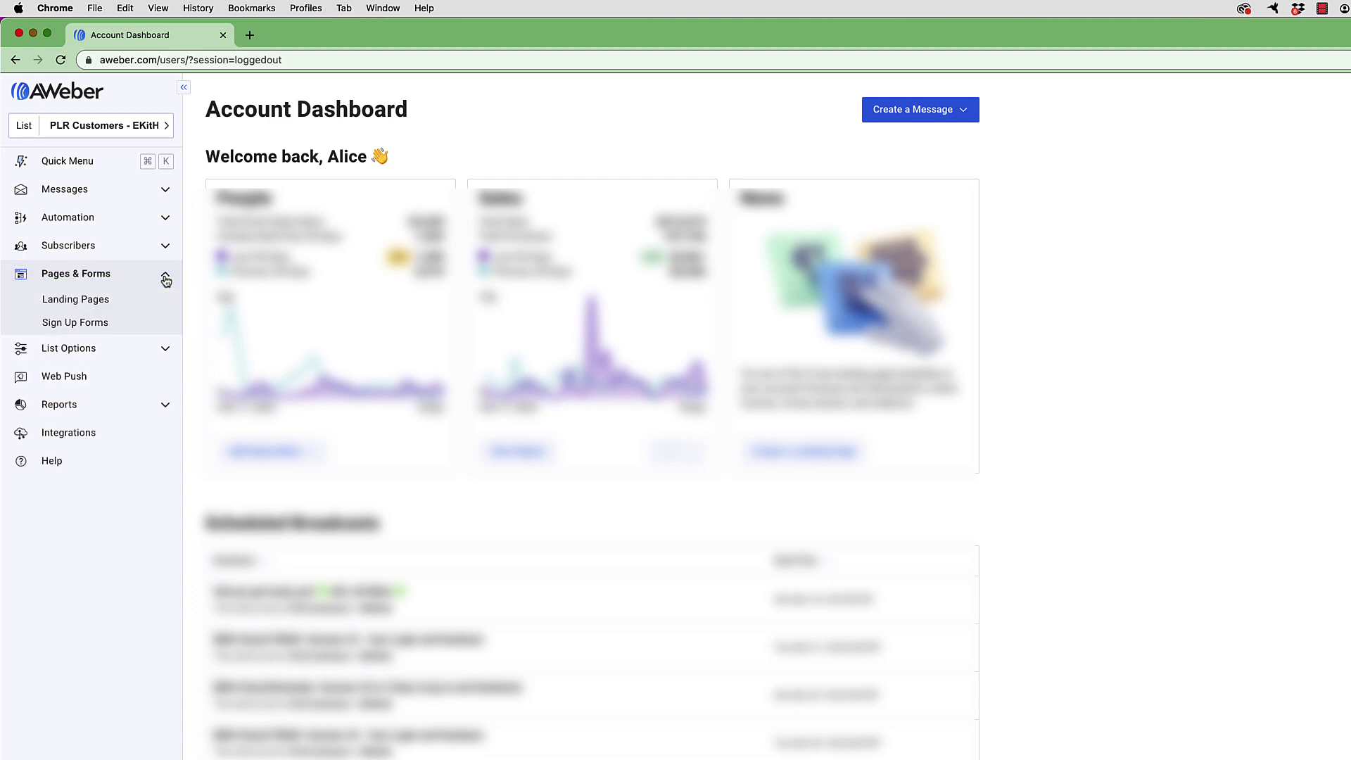
click(77, 303)
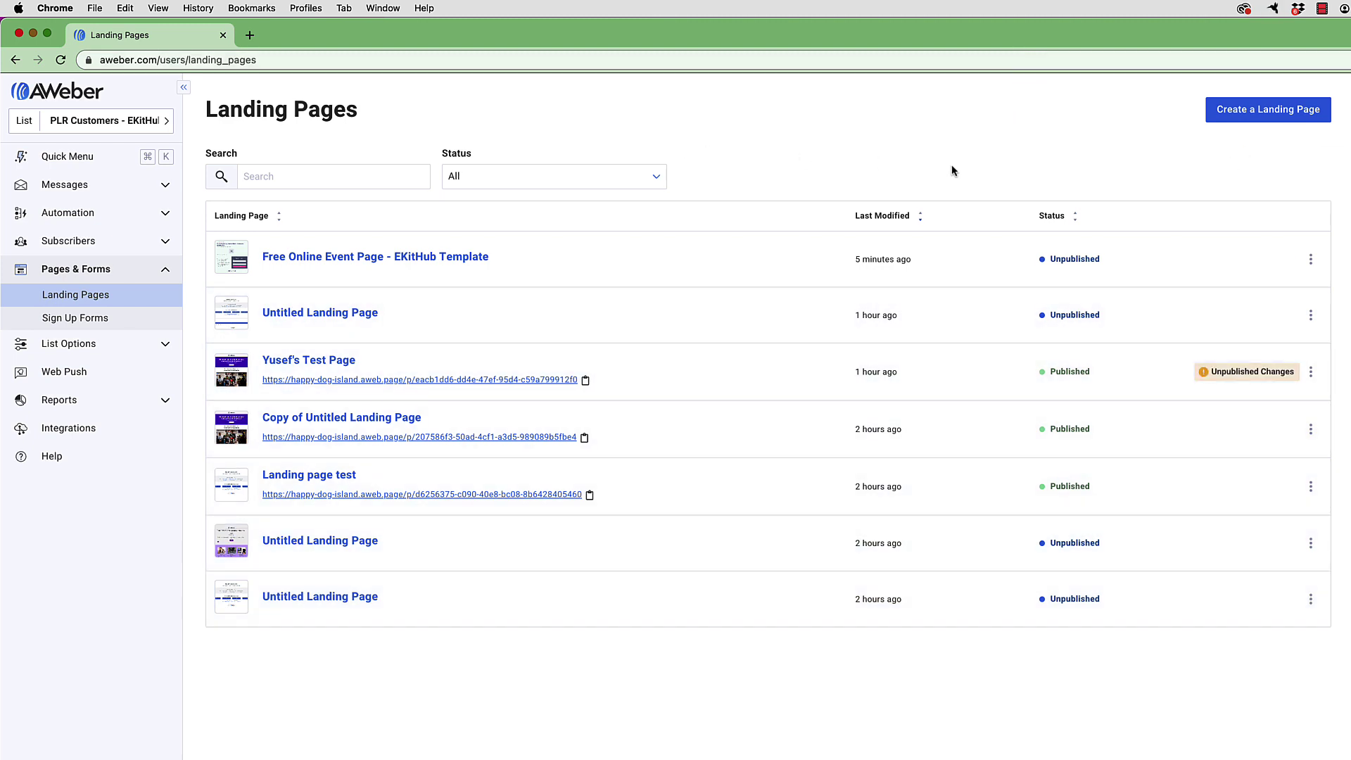
click(1250, 121)
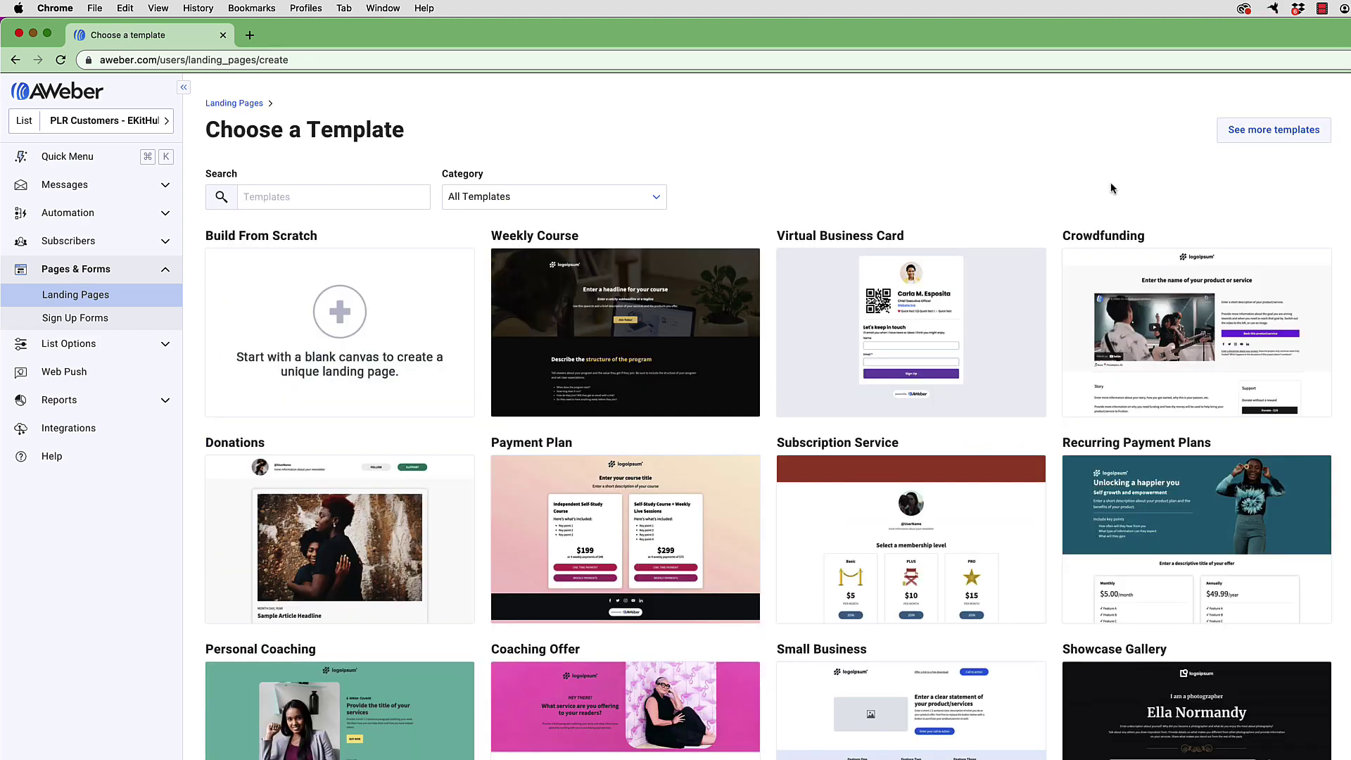
- Examine the range of available landing page templates, from the blank canvas to the course, offer and event designs
mouse_move(1063, 327)
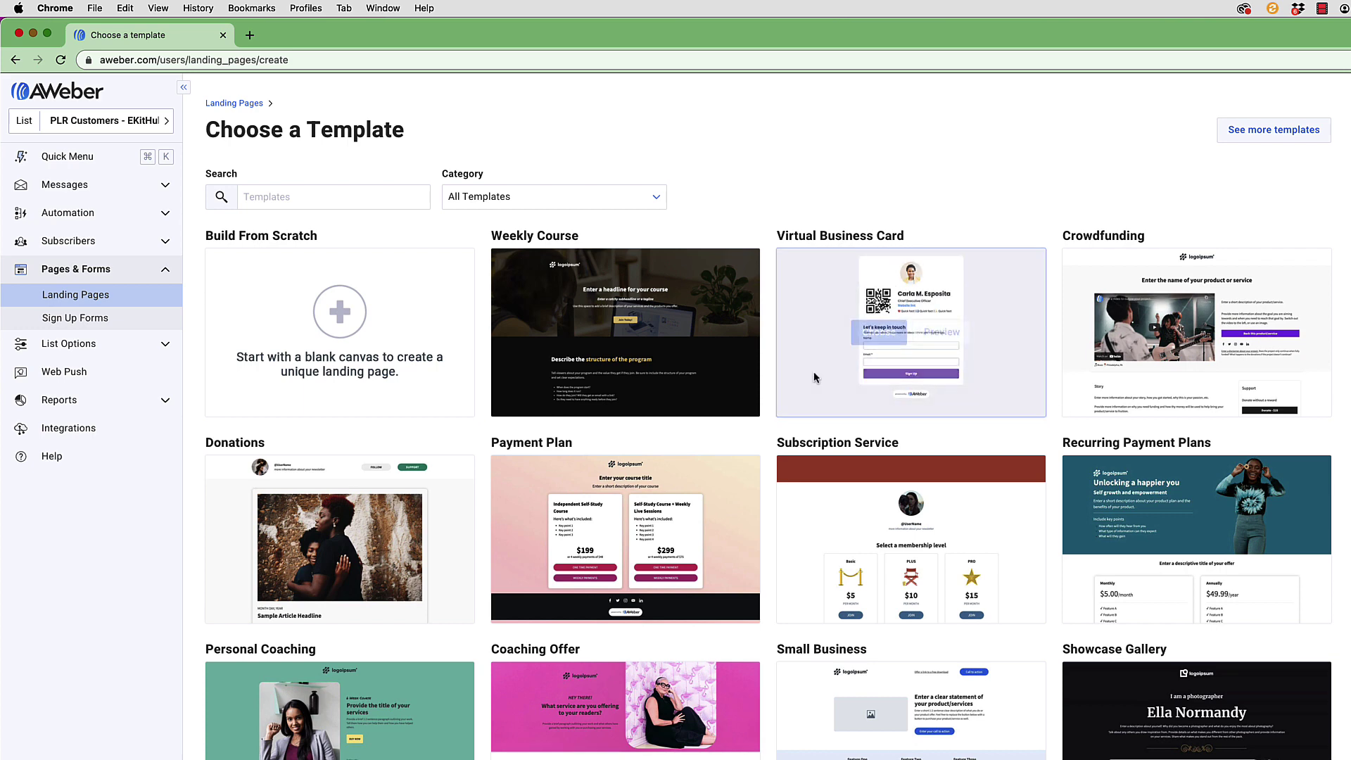
mouse_move(313, 362)
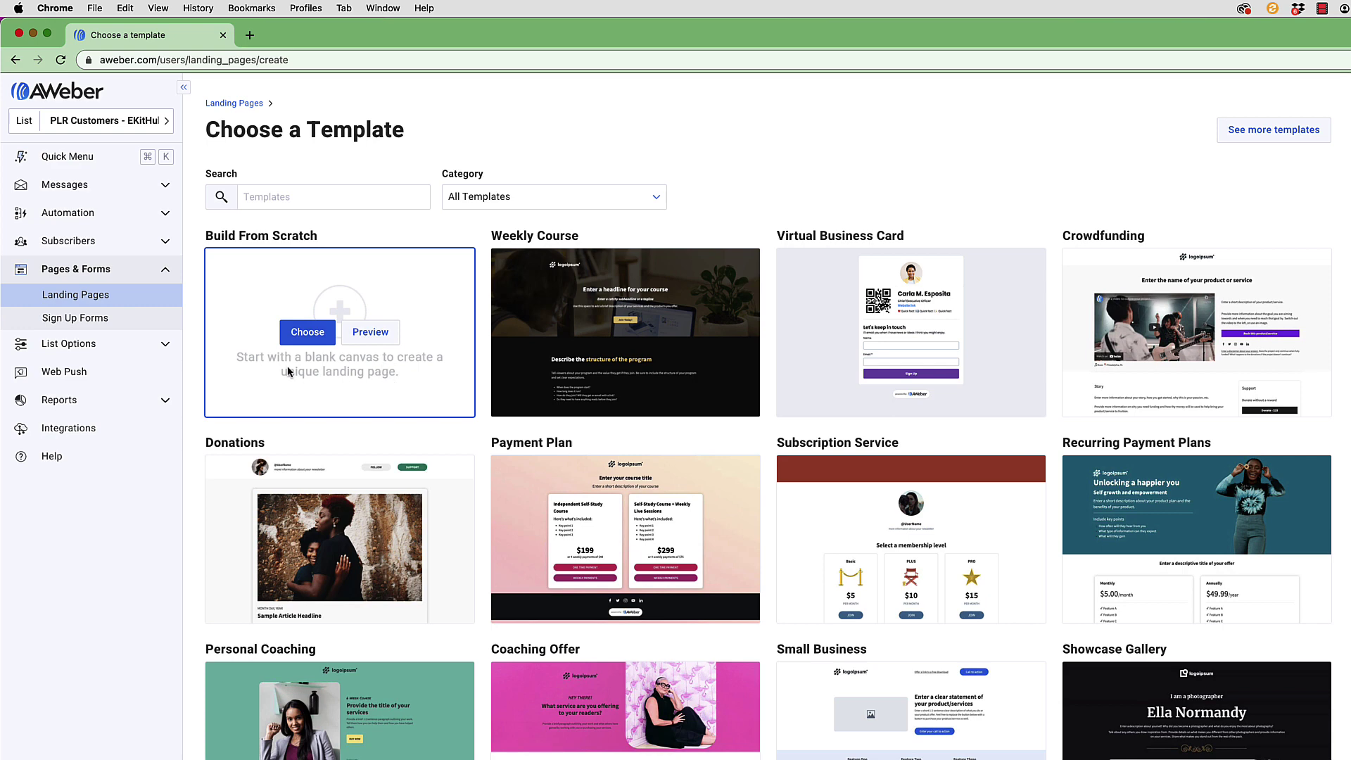
mouse_move(917, 322)
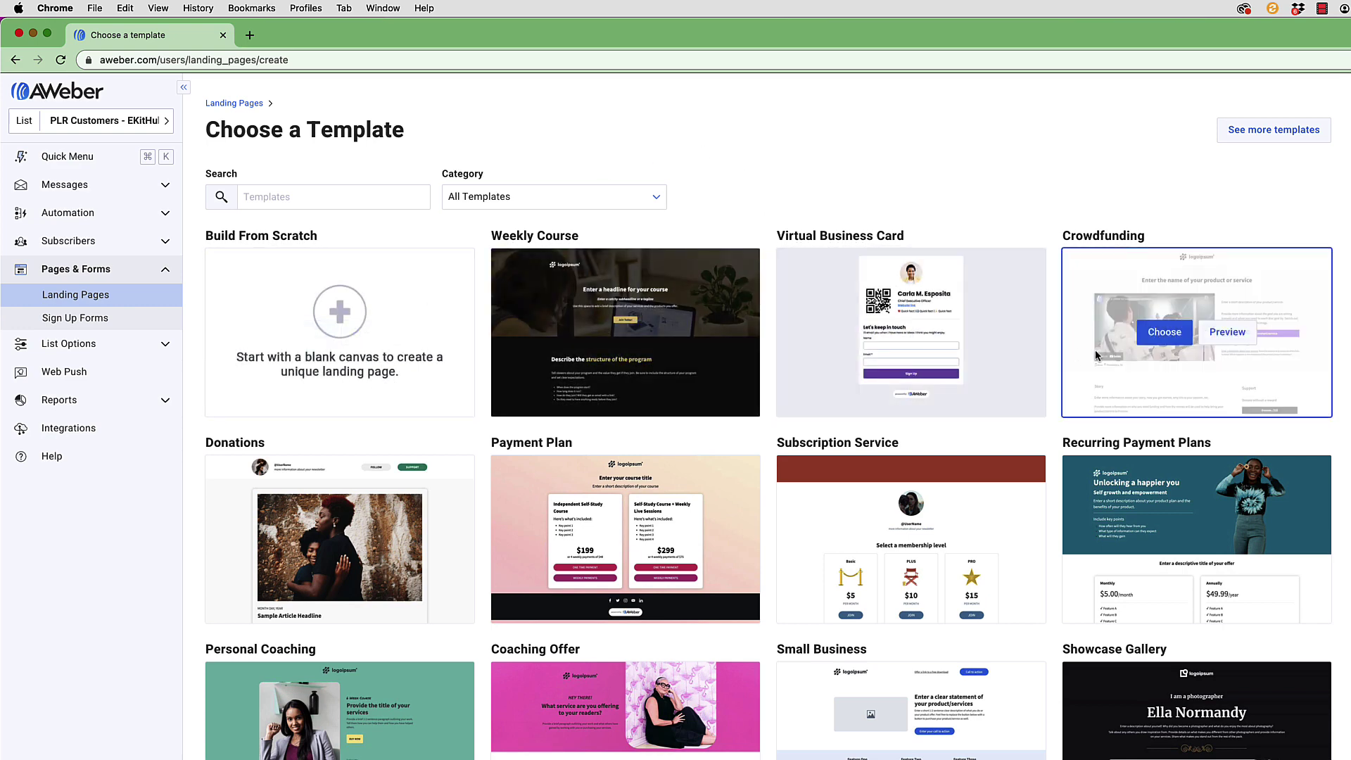
mouse_move(778, 560)
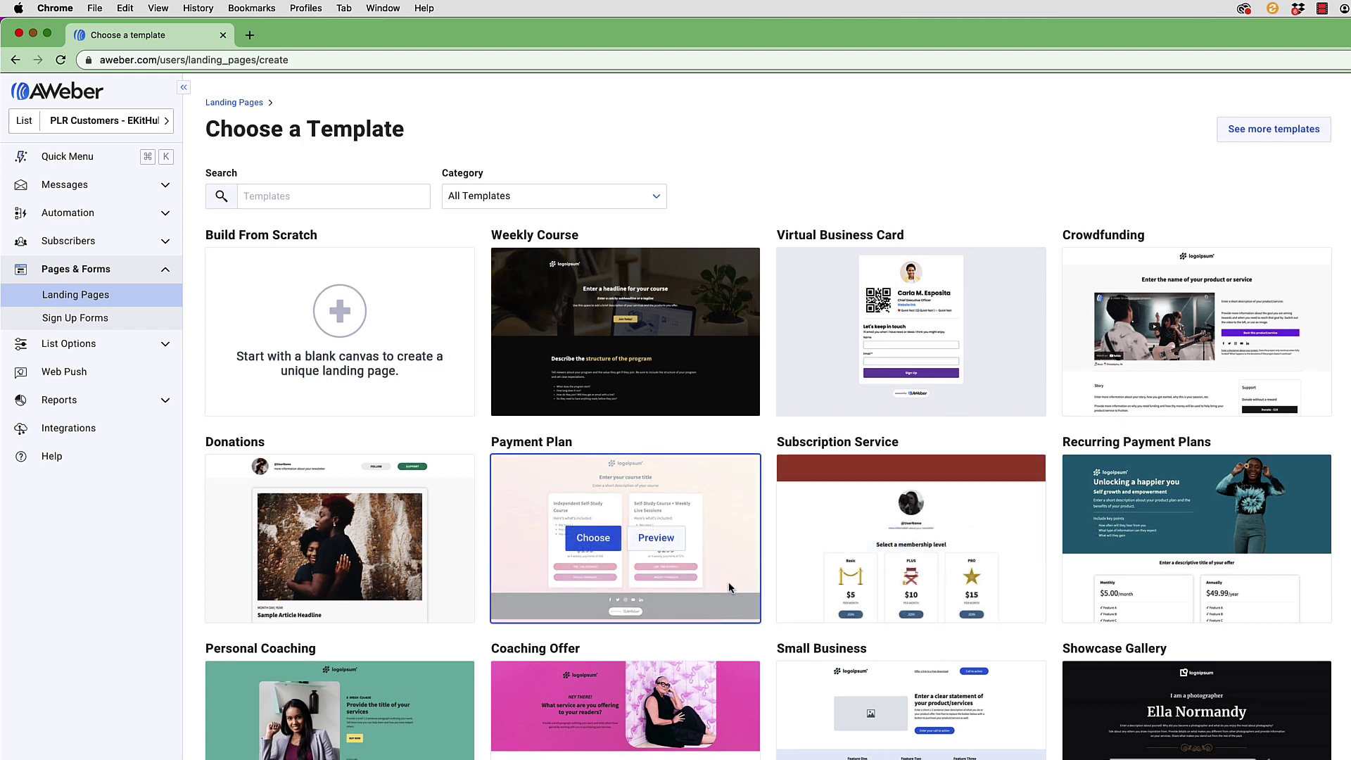
scroll(732, 563, down, 3)
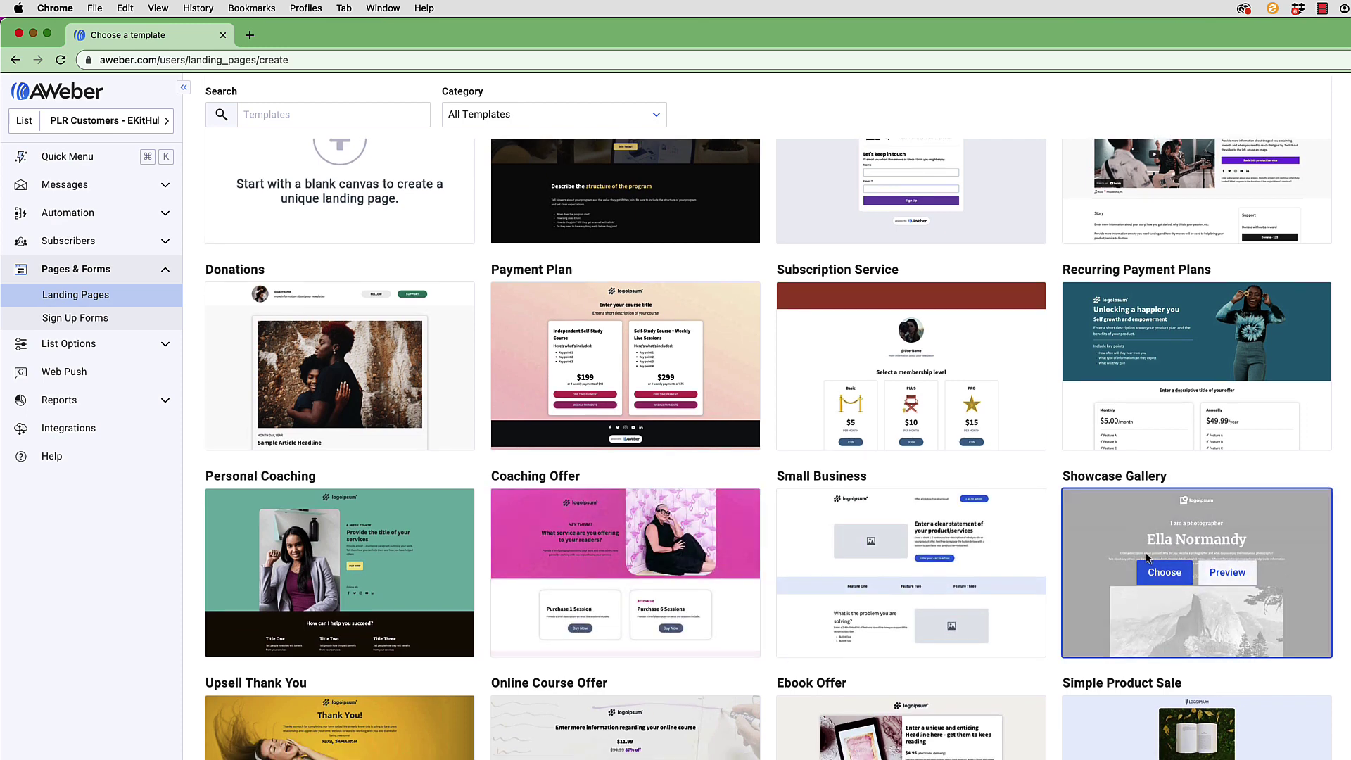
scroll(1132, 537, down, 3)
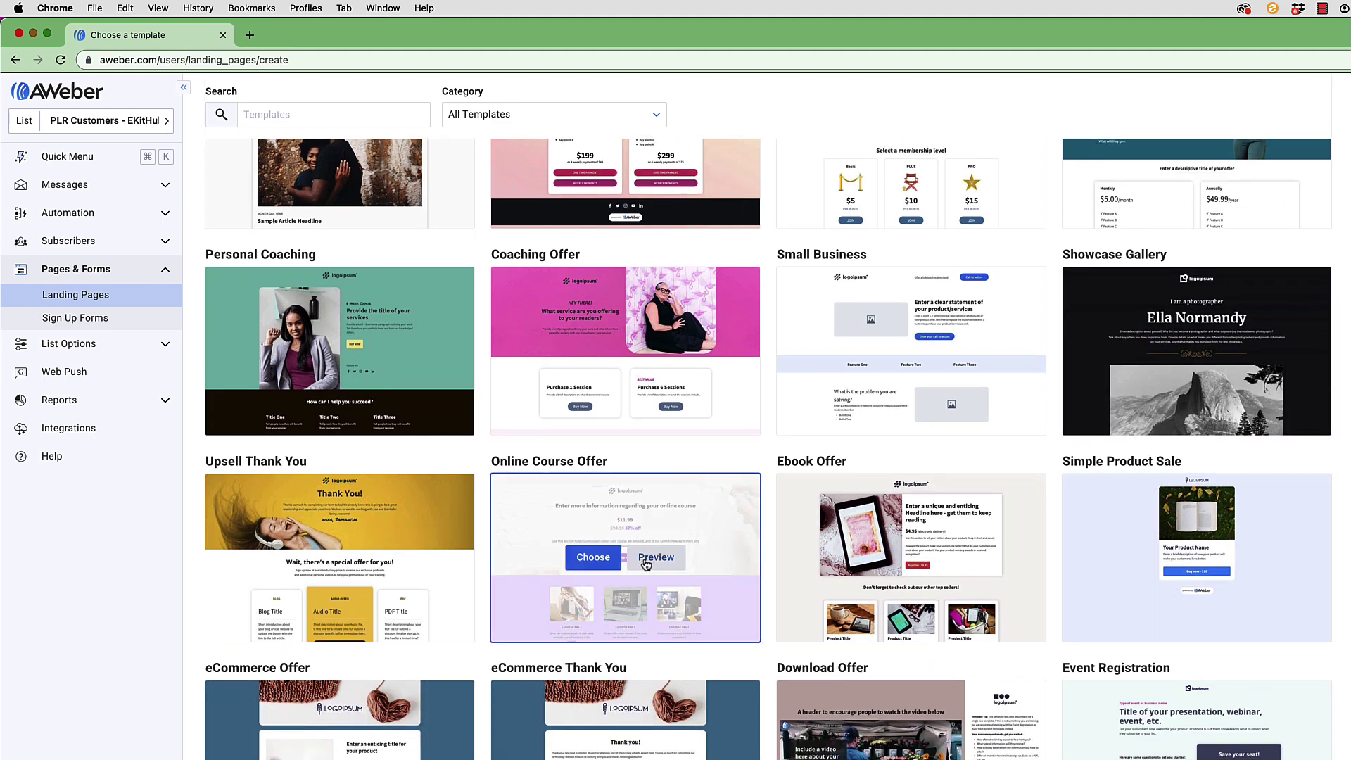
scroll(933, 535, down, 3)
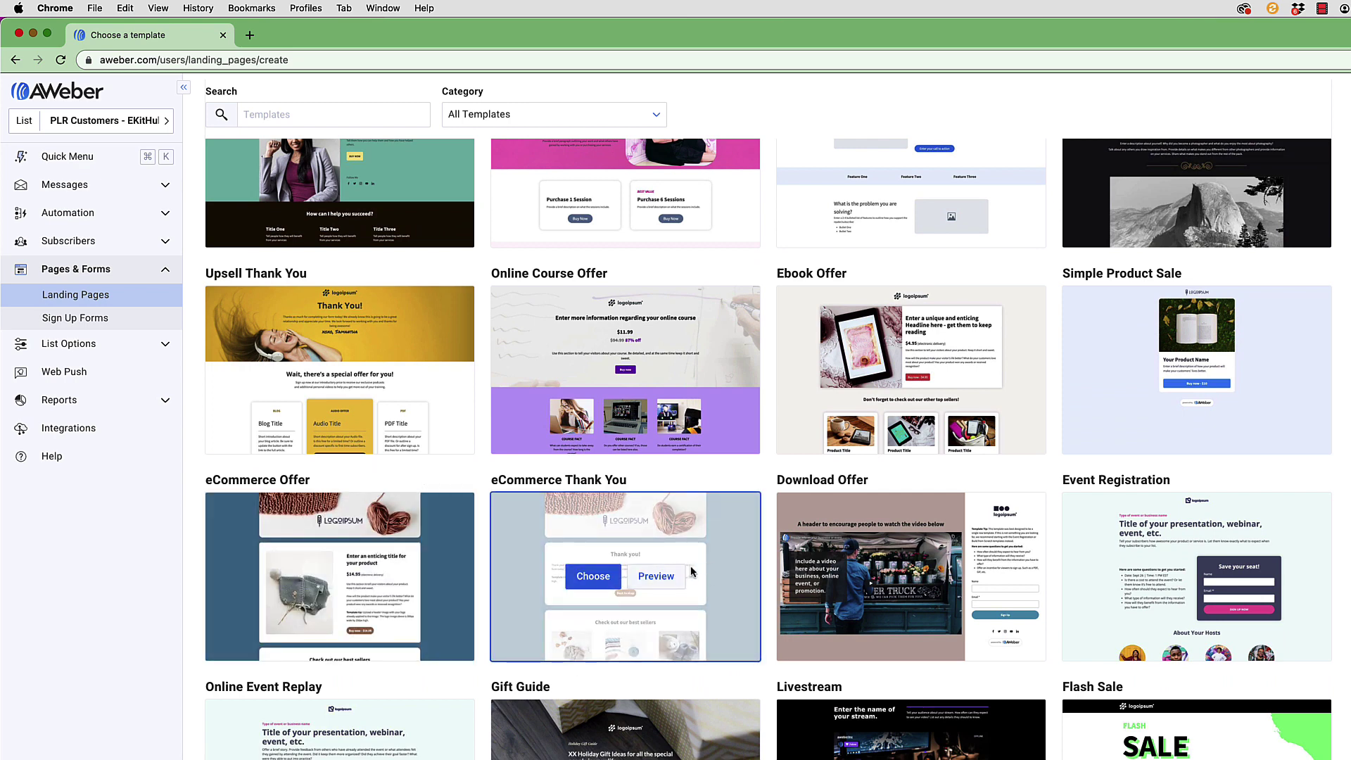
scroll(697, 569, down, 5)
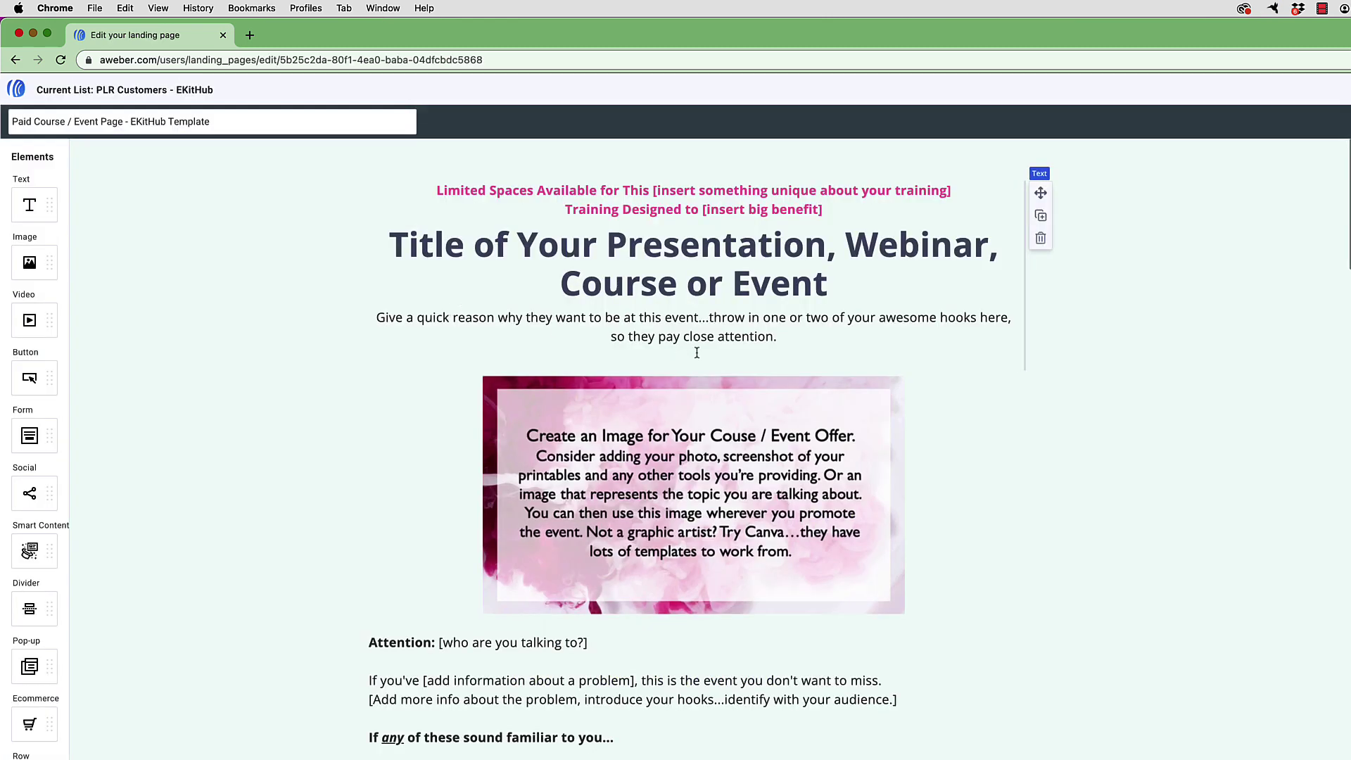
- Review the Paid Course / Event Page template from its title down to the Reserve Your Spot registration section
scroll(1102, 406, down, 5)
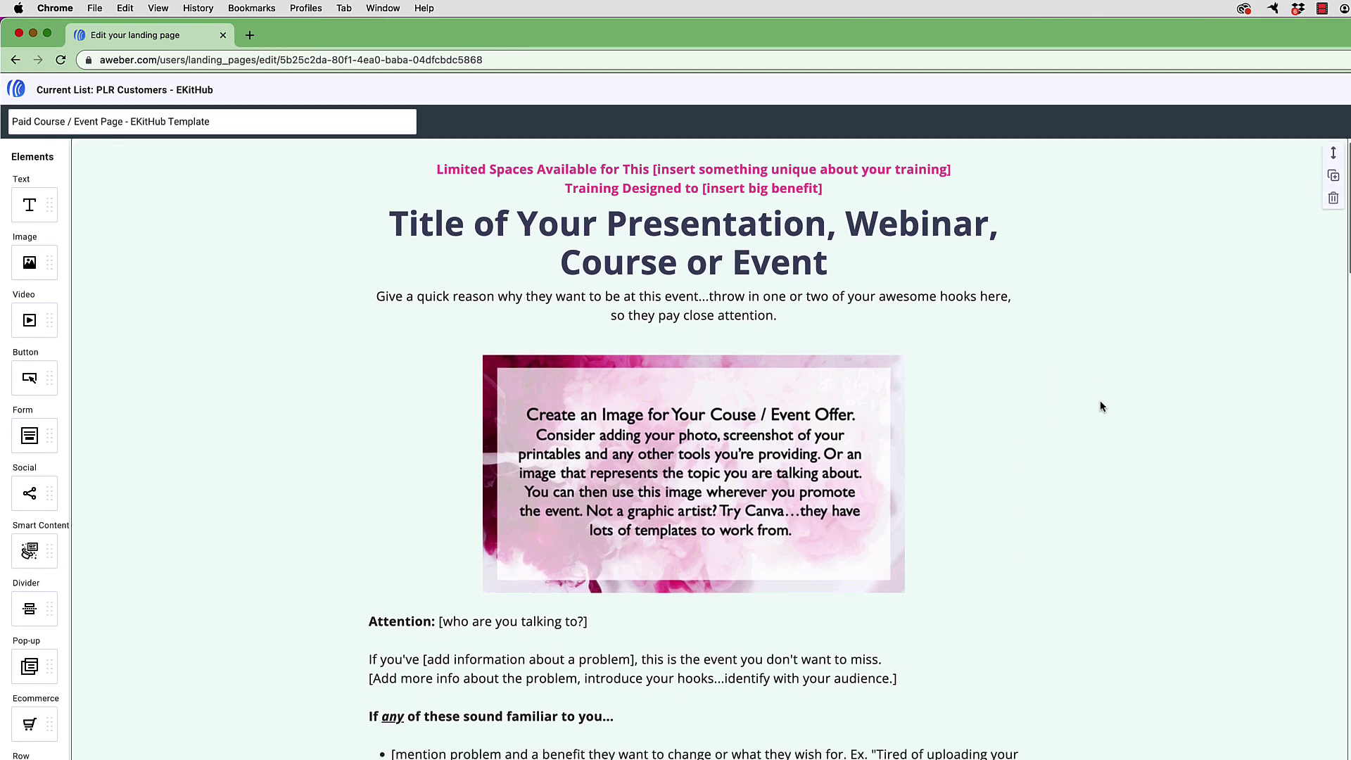
scroll(1101, 402, down, 9)
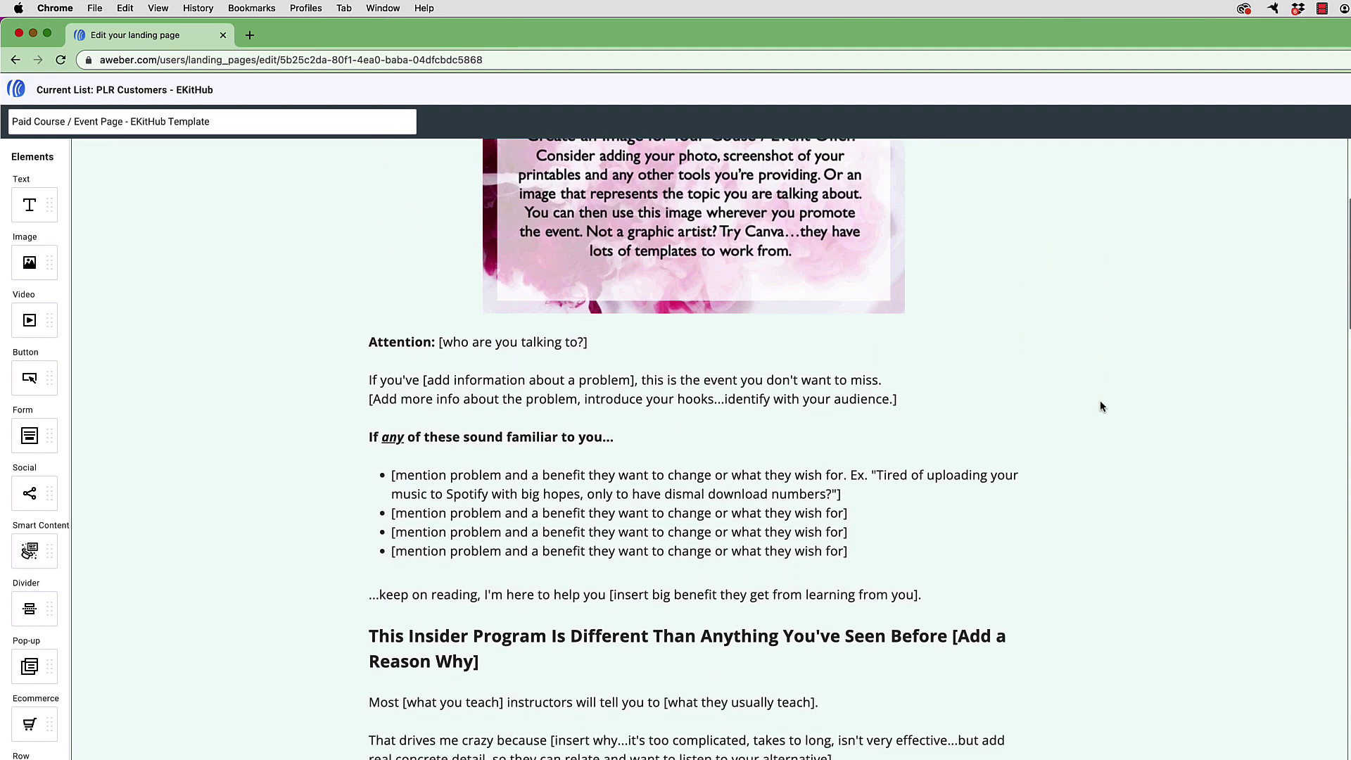
scroll(1102, 406, down, 12)
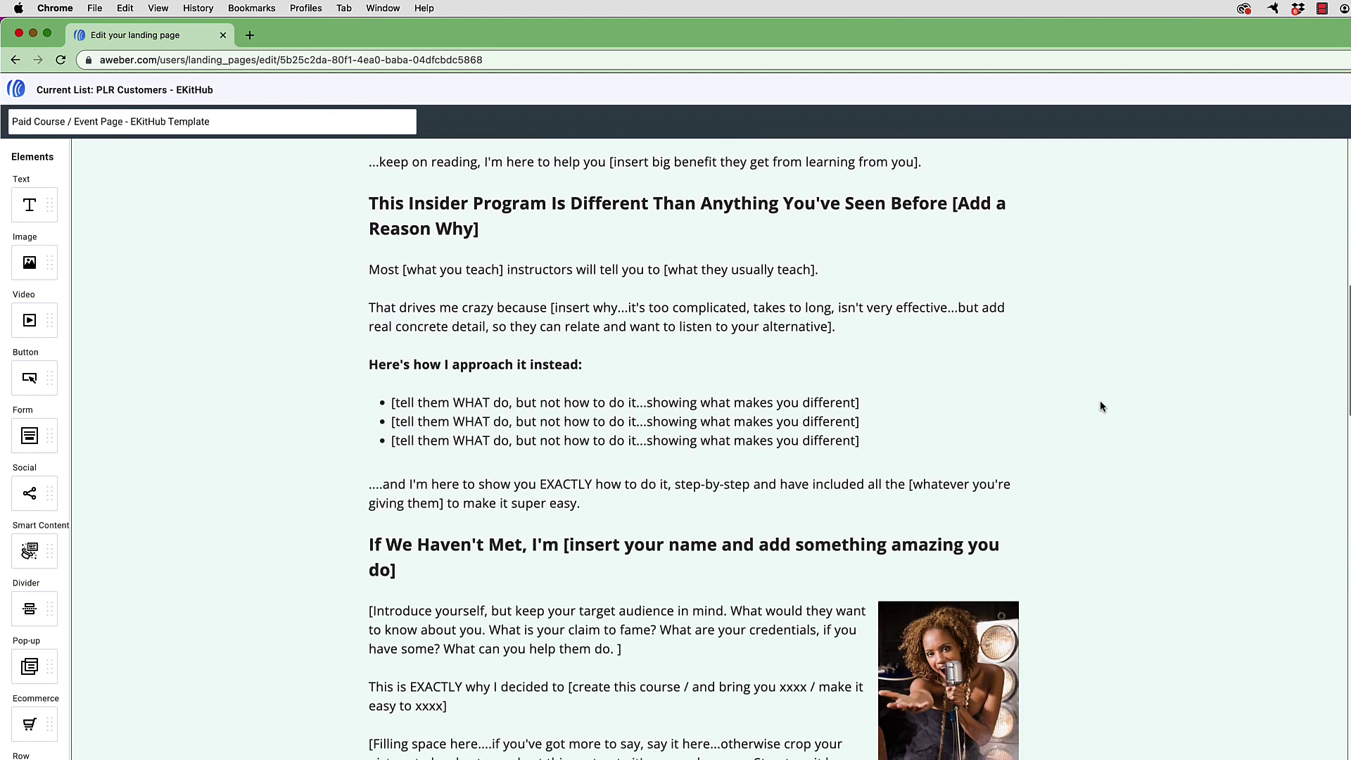
scroll(1102, 406, down, 7)
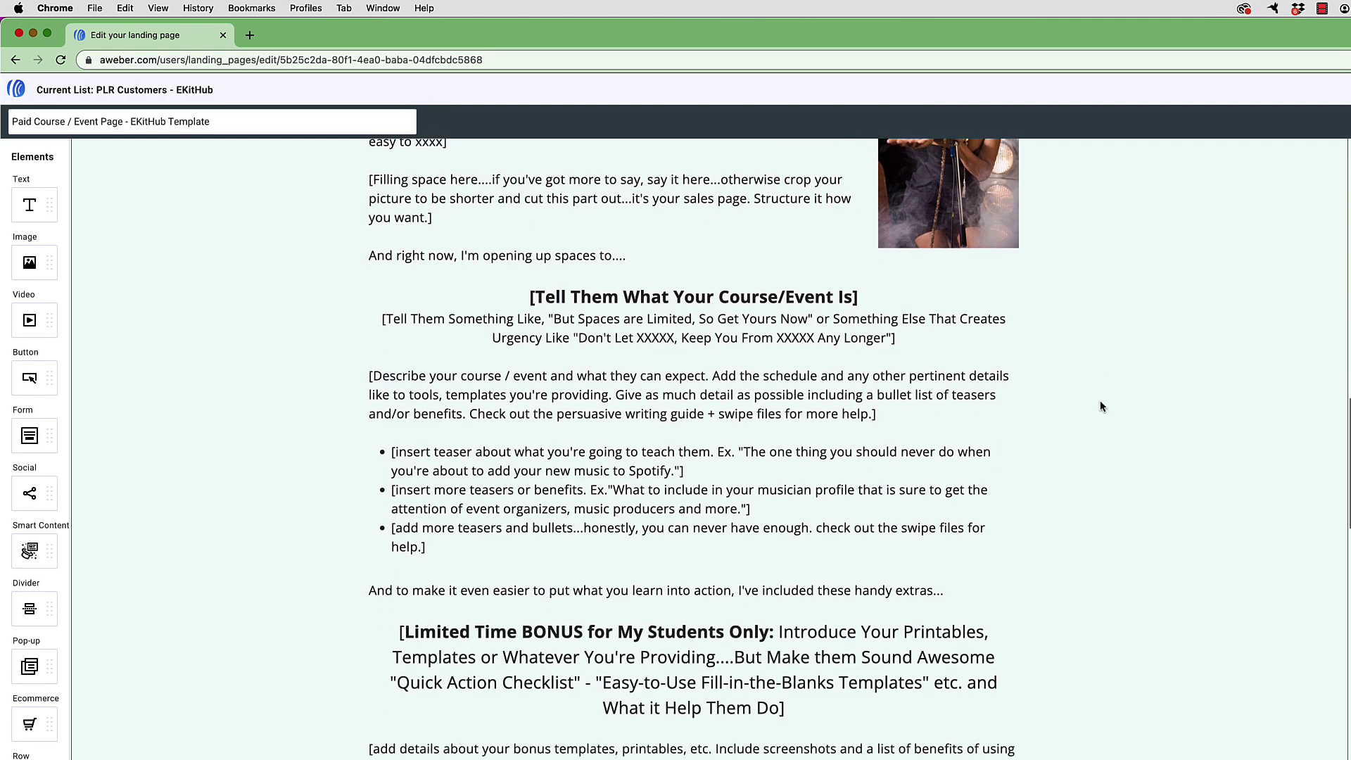
scroll(1102, 406, down, 6)
scroll(1101, 406, down, 10)
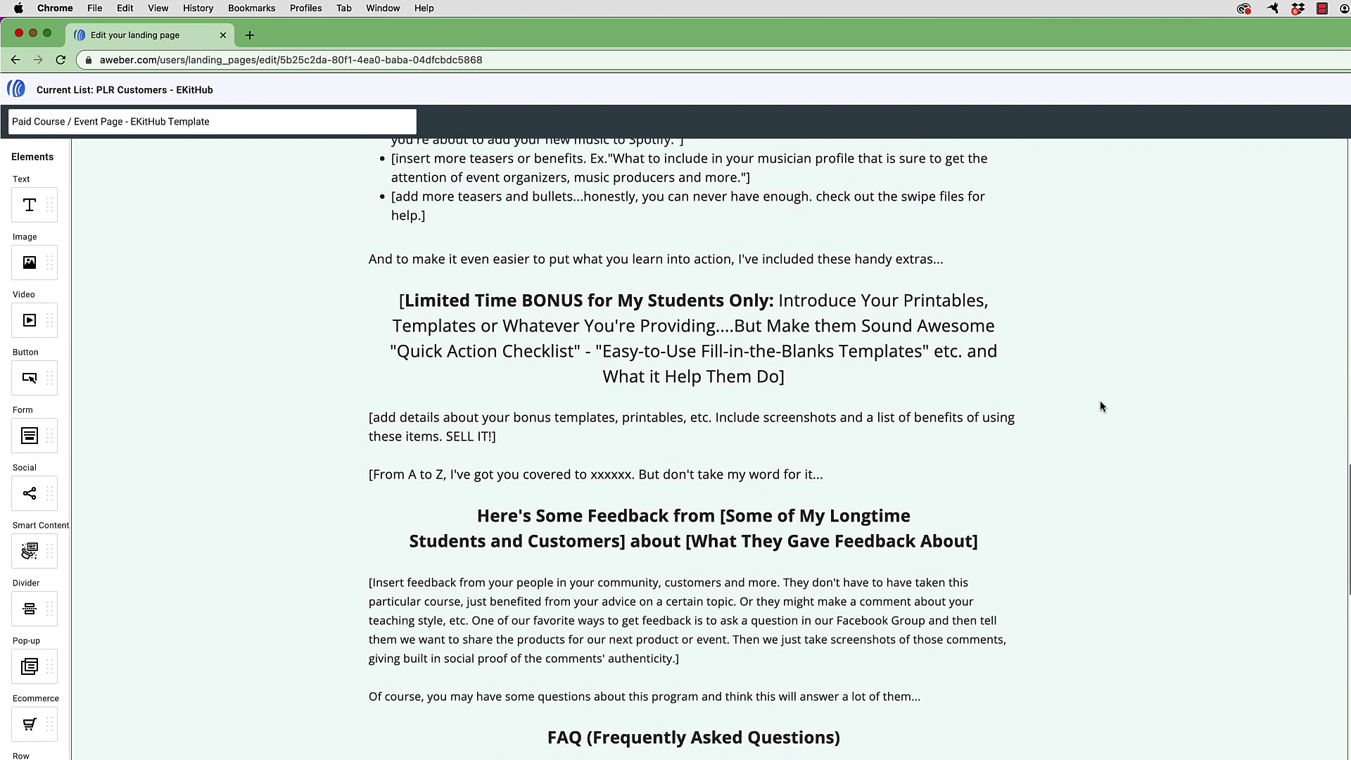
scroll(1101, 406, down, 15)
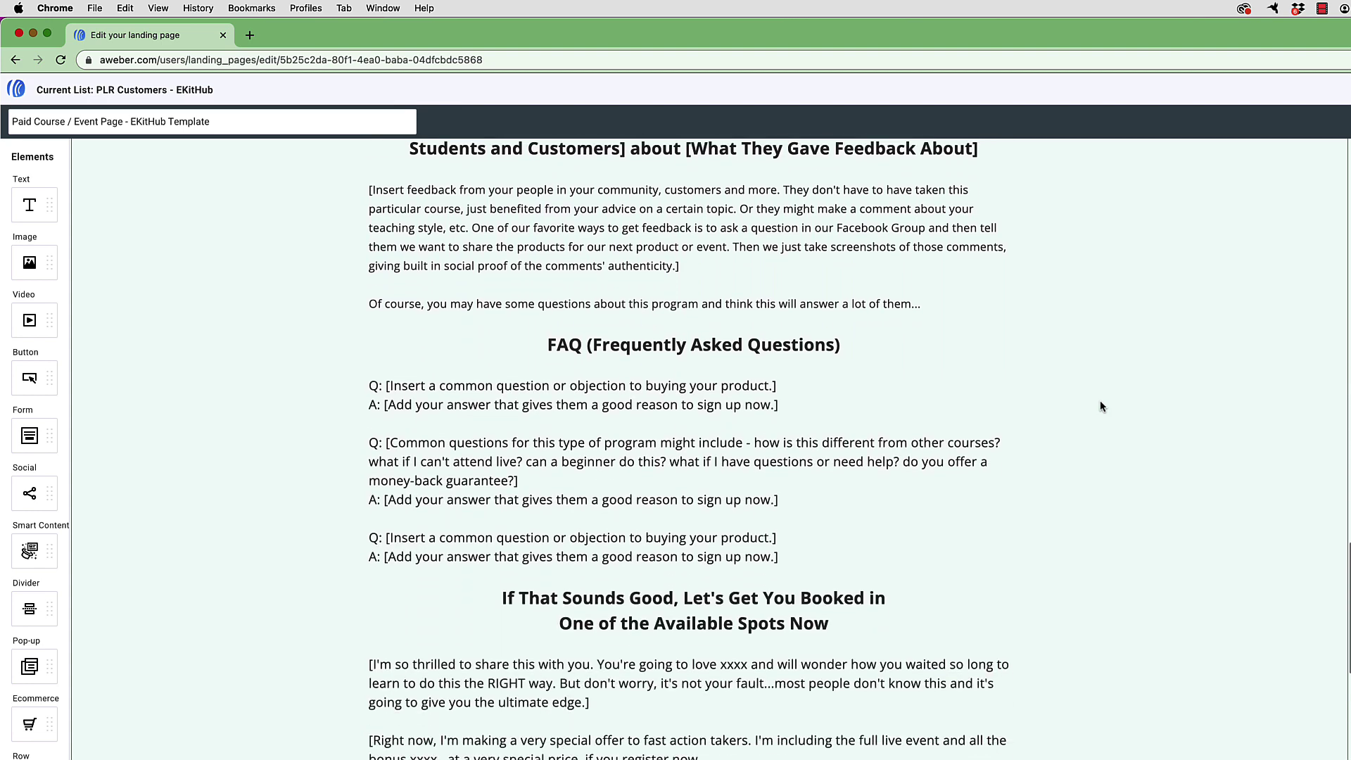
scroll(1101, 406, down, 3)
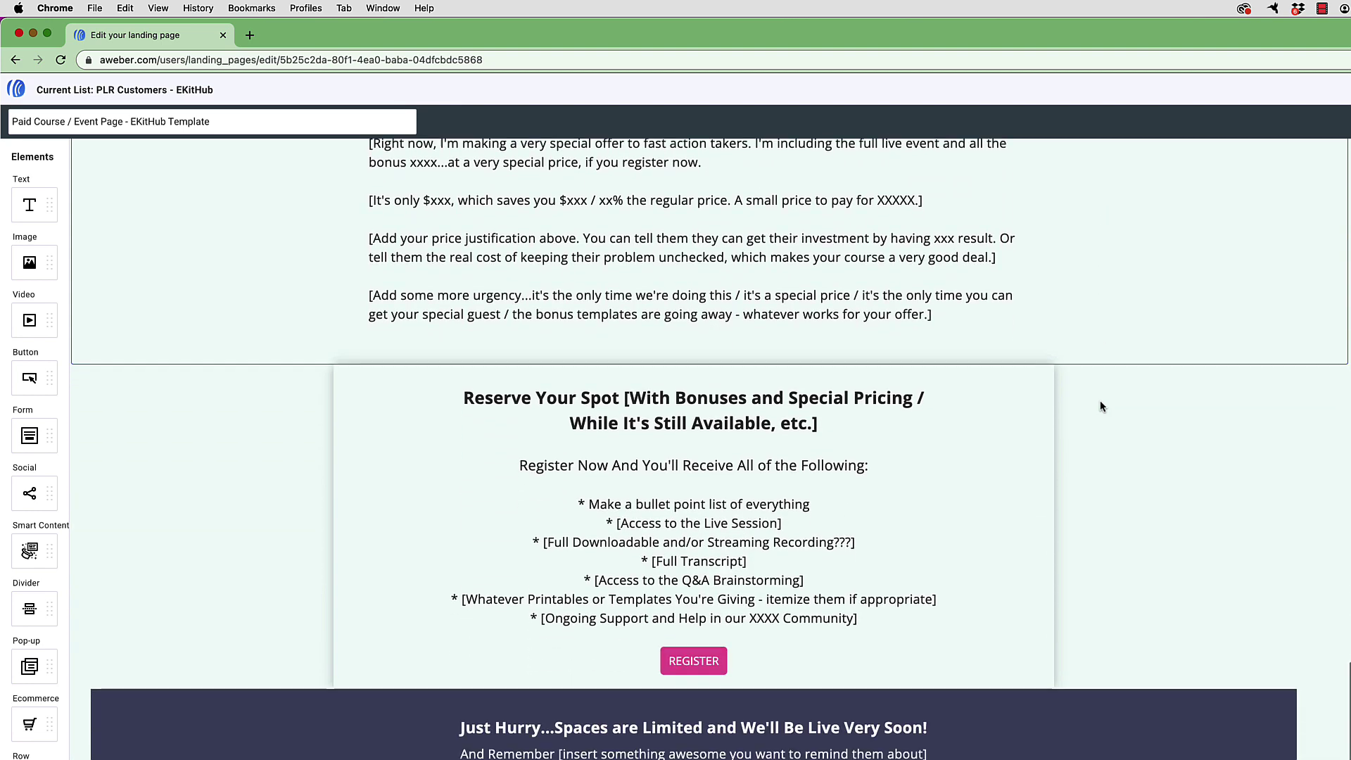
scroll(1036, 425, up, 20)
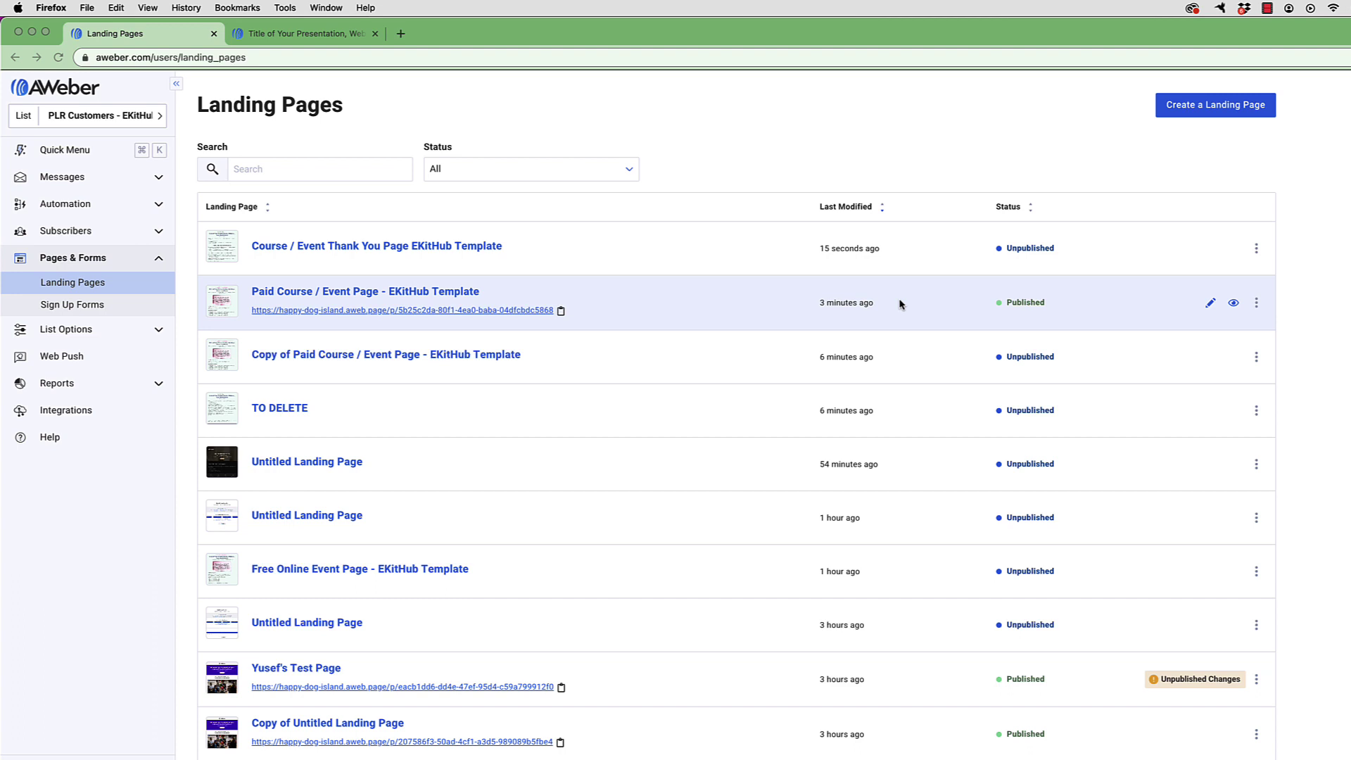
- Open the Paid Course / Event Page - EKitHub Template landing page for editing
click(1223, 297)
click(1212, 304)
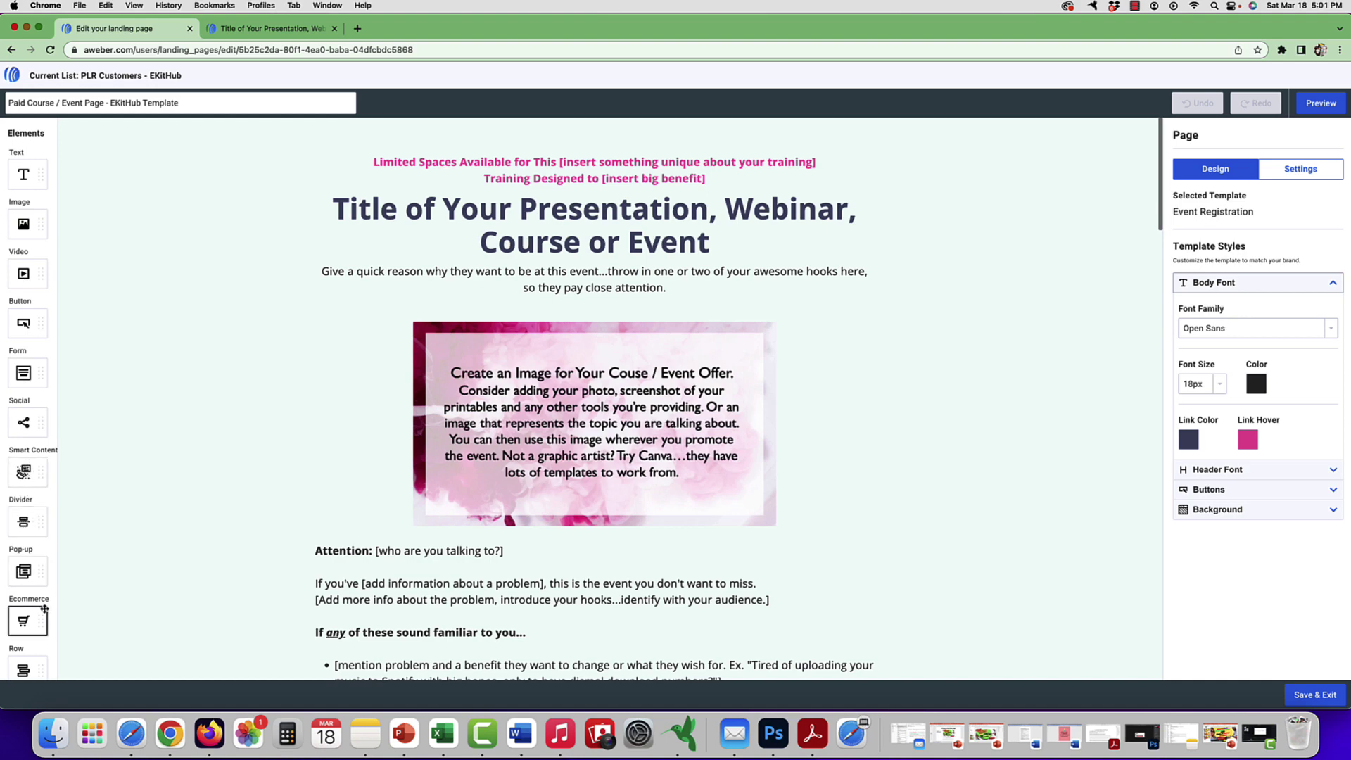
- Try adding a text element between the introductory text and the course offer image, and delete that new element
scroll(34, 654, down, 1)
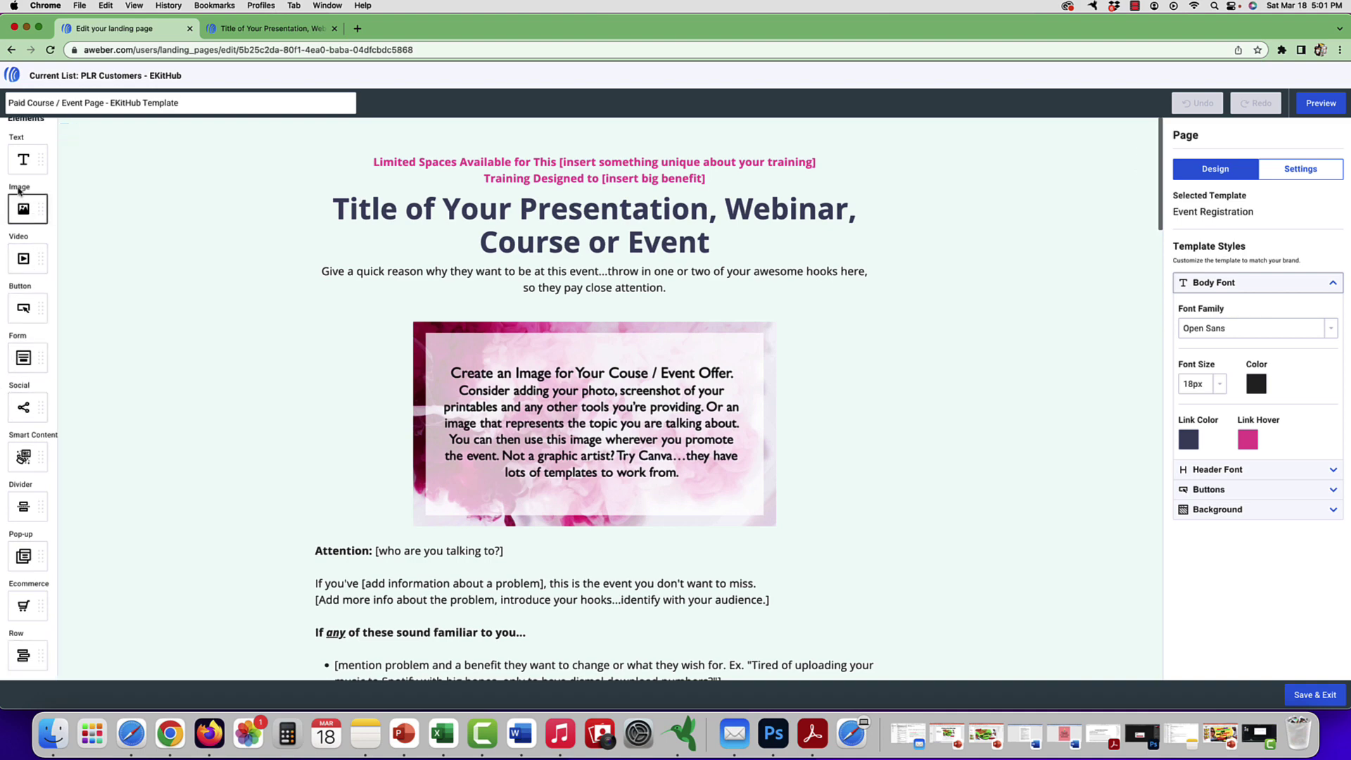
drag(23, 160, 535, 254)
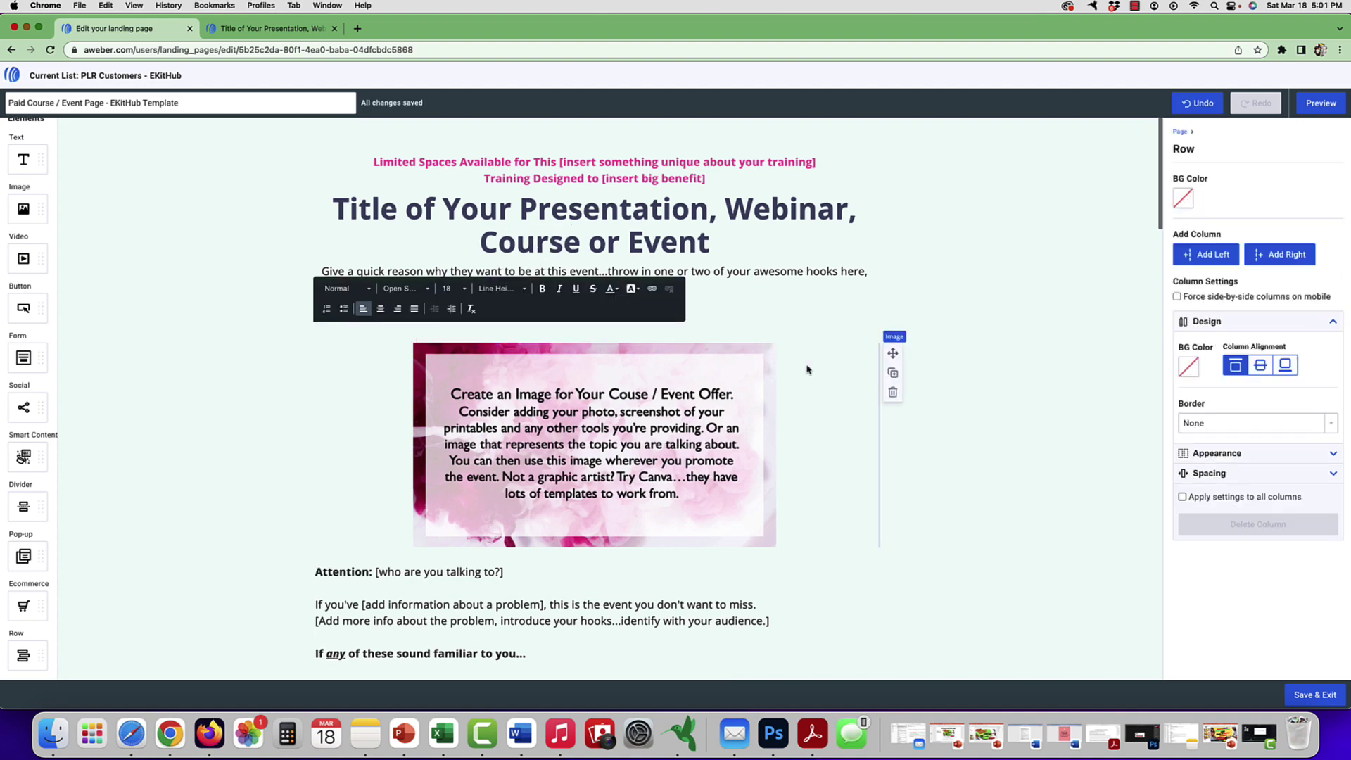
click(731, 308)
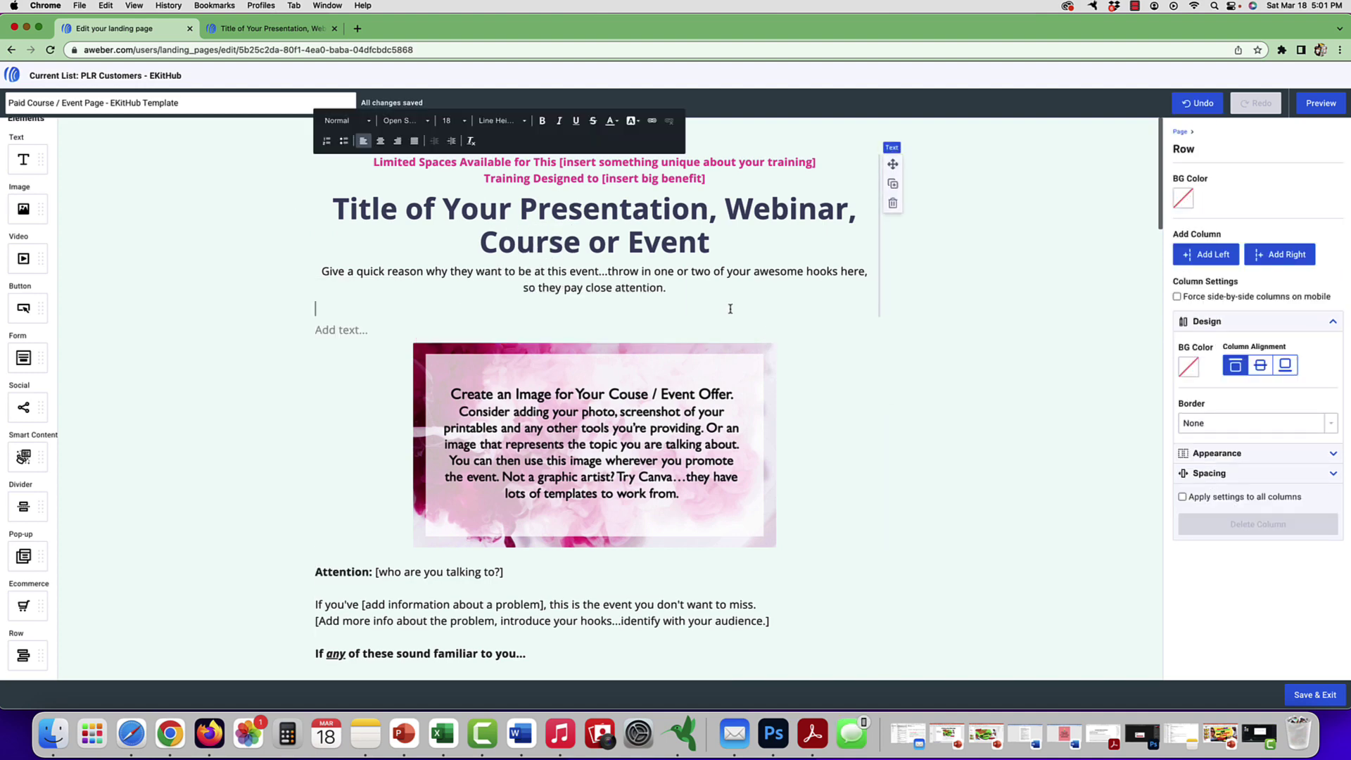
click(399, 326)
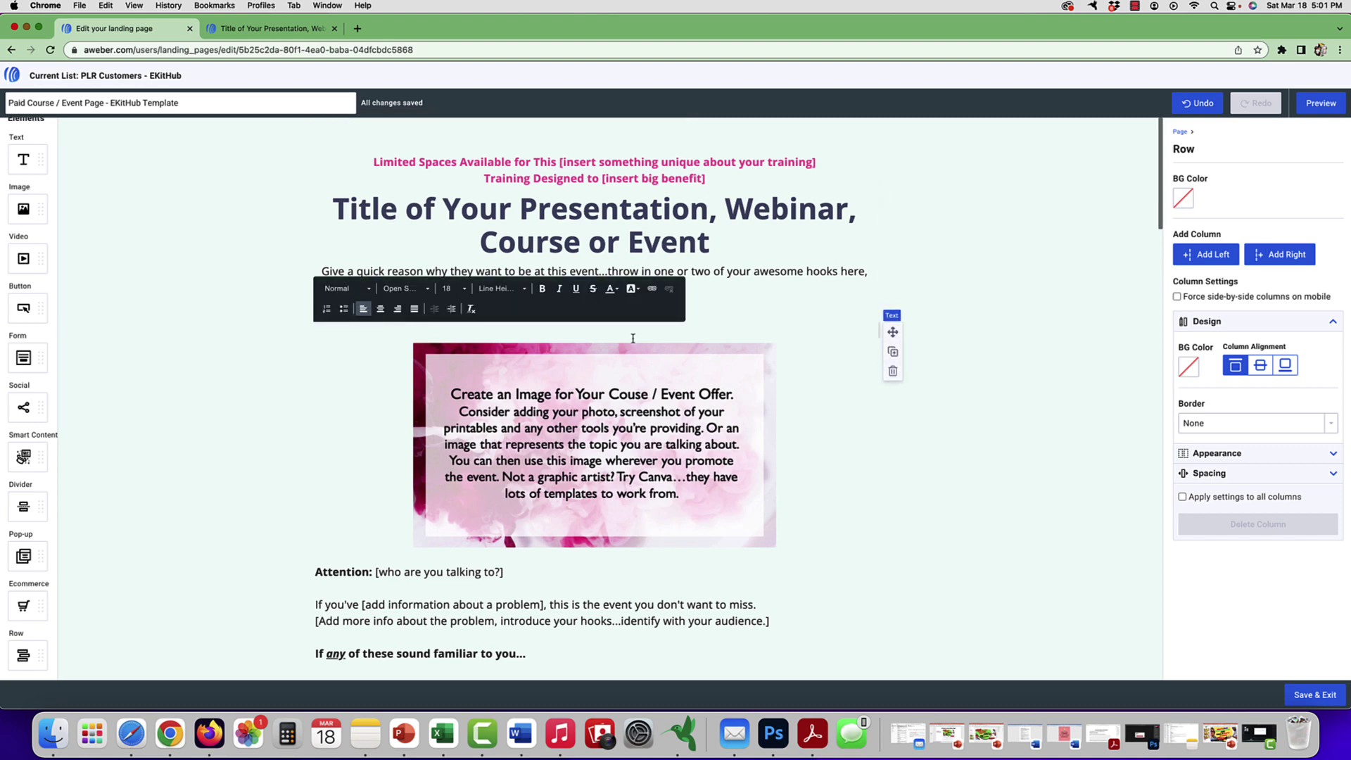
click(894, 371)
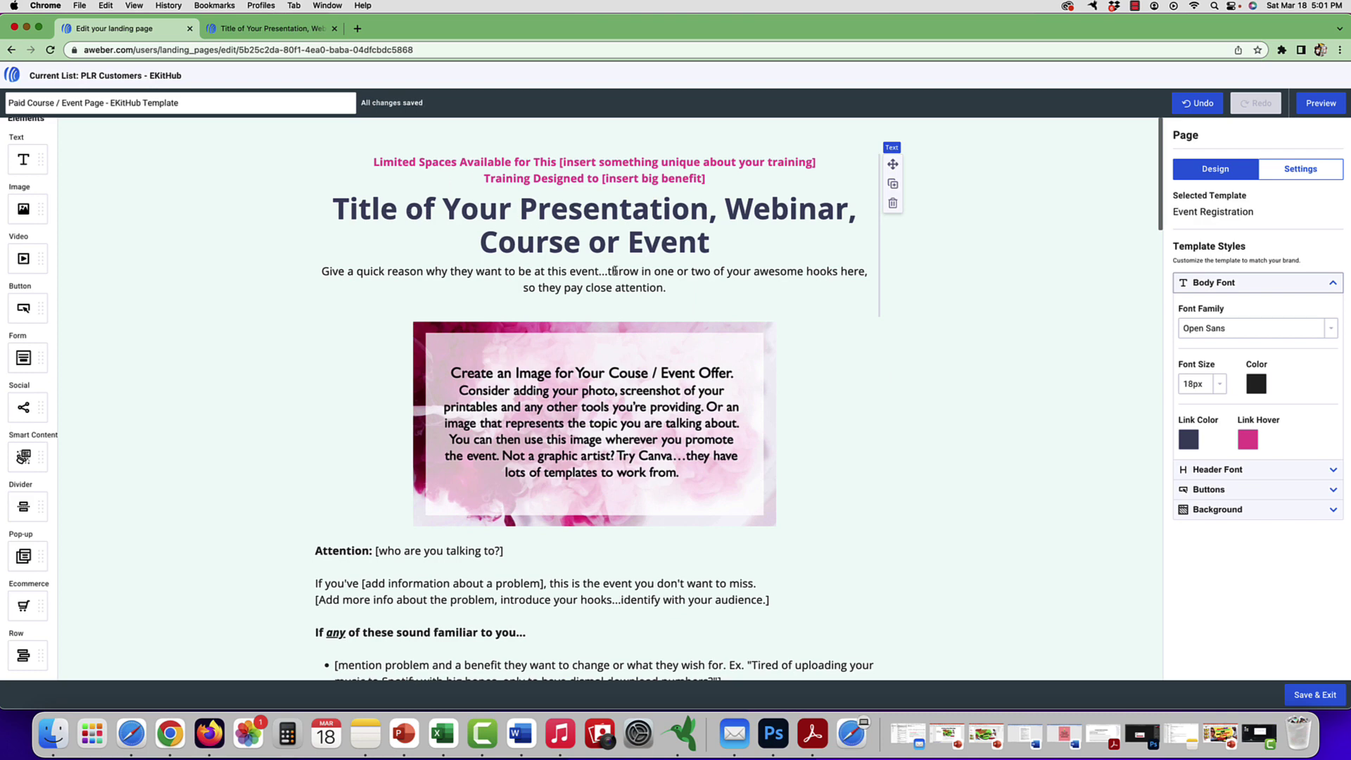
scroll(630, 252, down, 5)
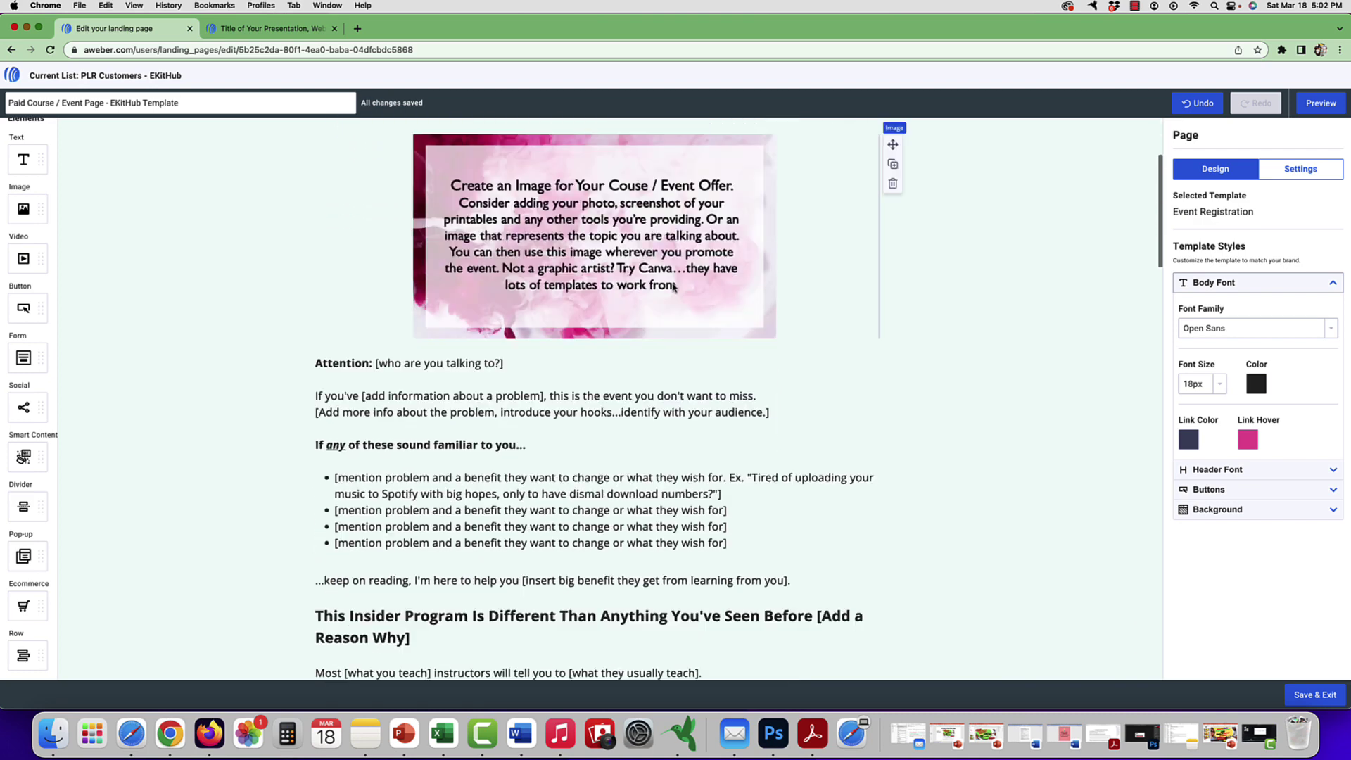
scroll(674, 284, down, 5)
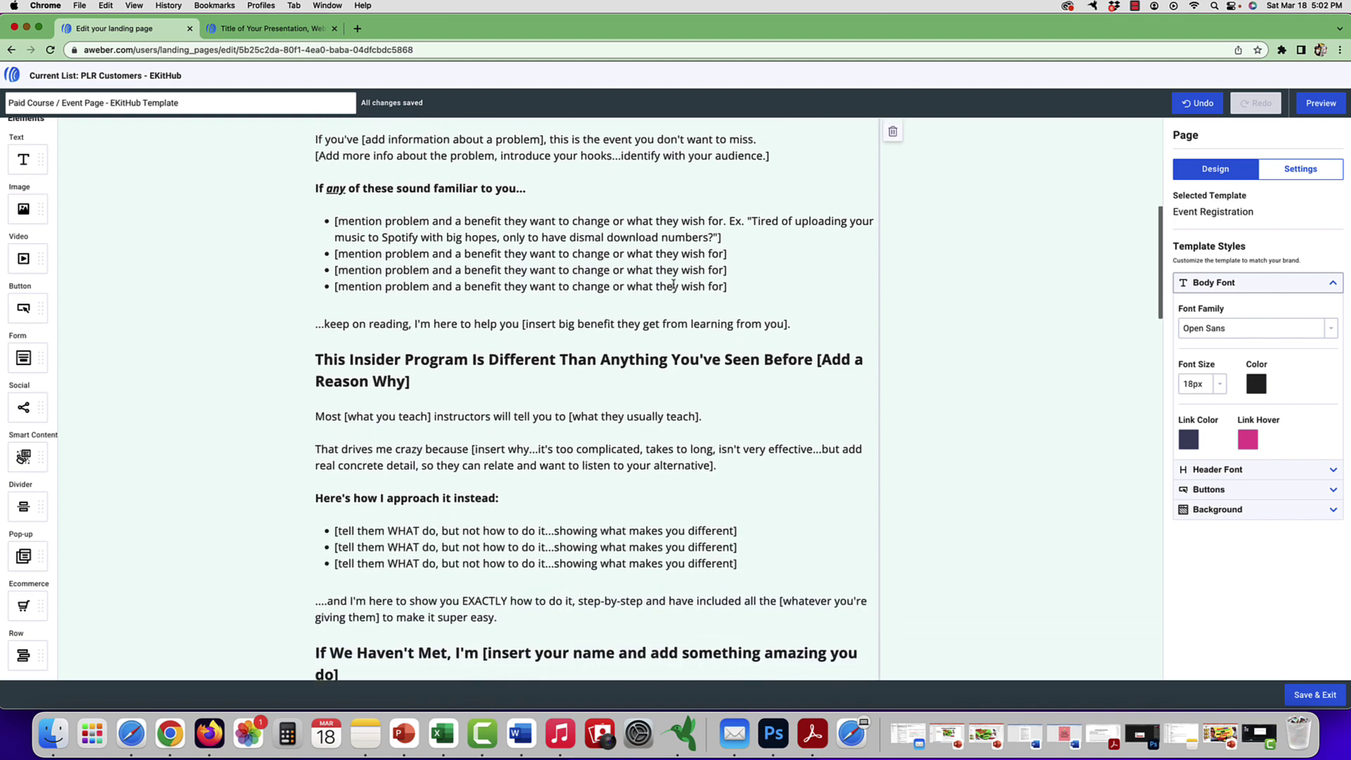
scroll(674, 284, down, 3)
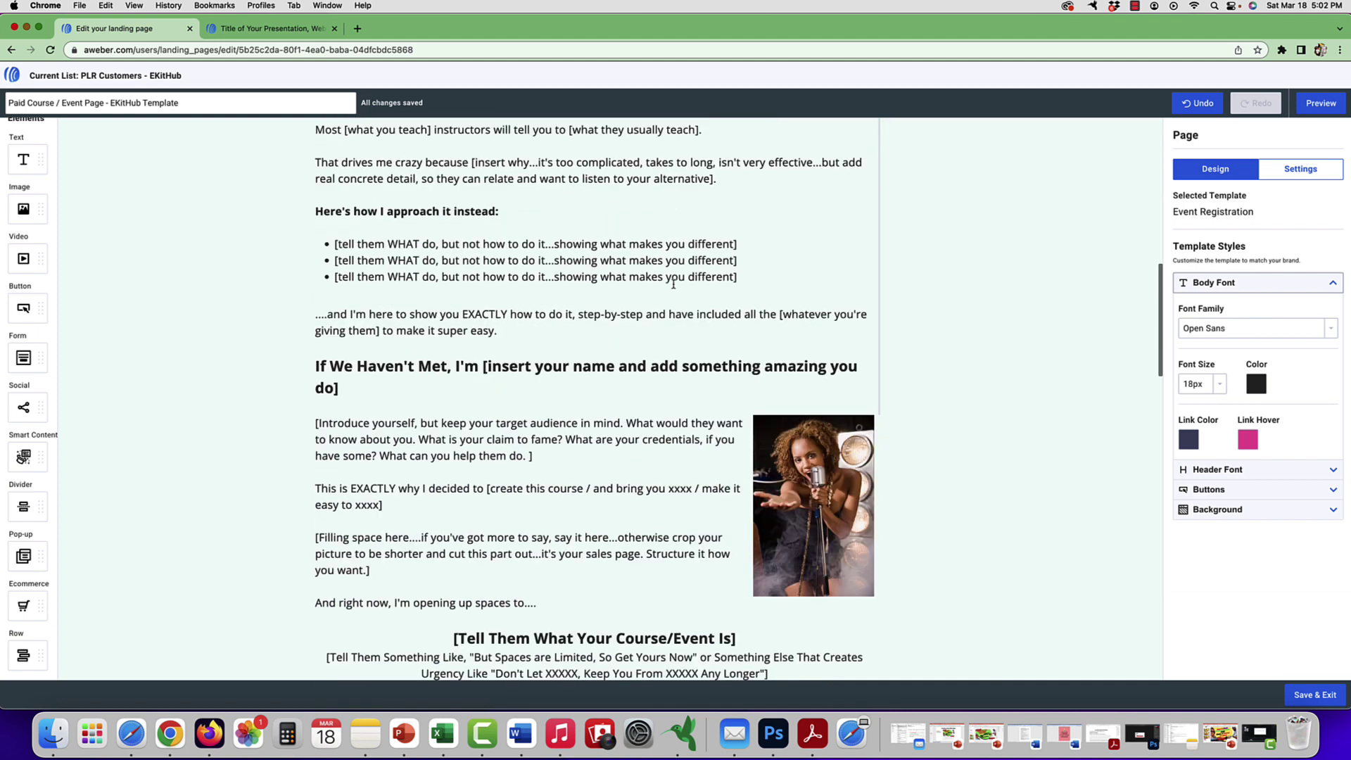
scroll(673, 284, down, 3)
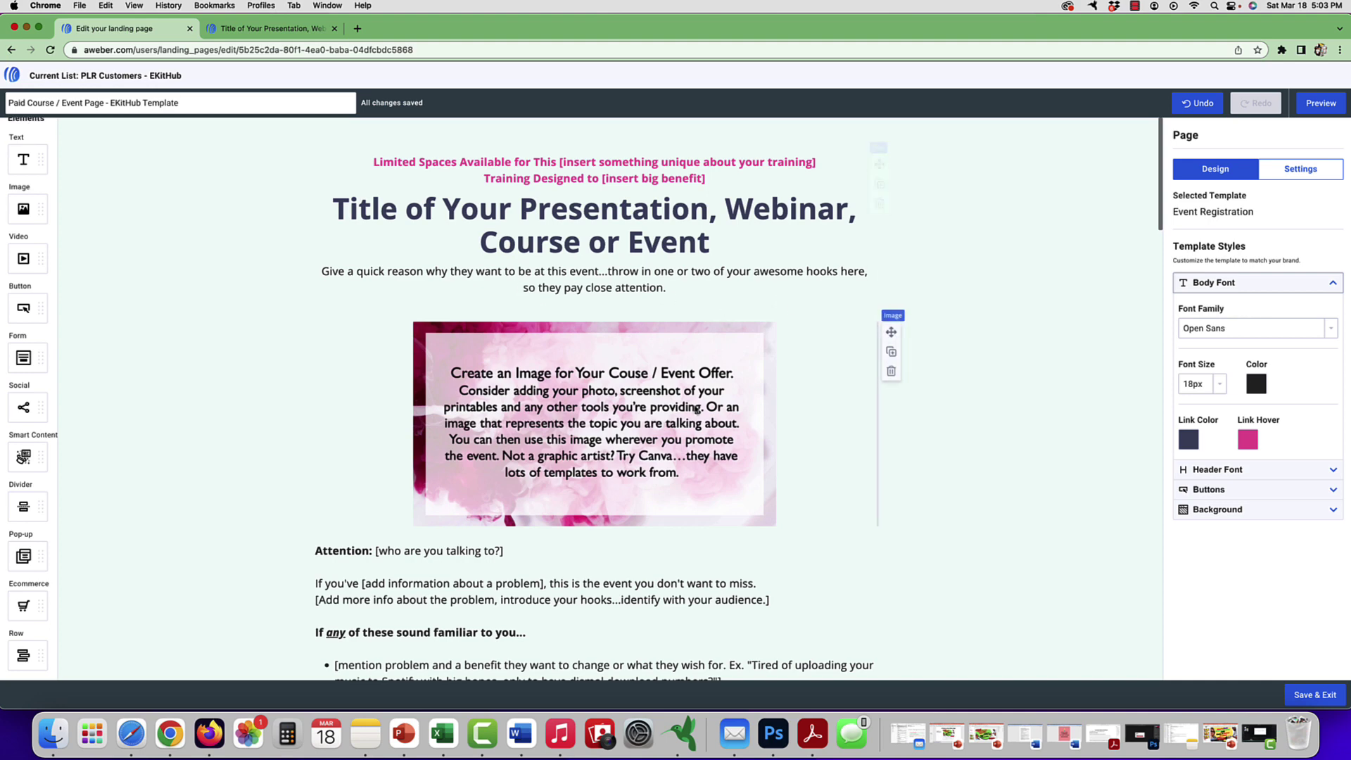
- Examine the replacement sources for the course offer image: stock images, My Images and the Canva design formats
click(621, 408)
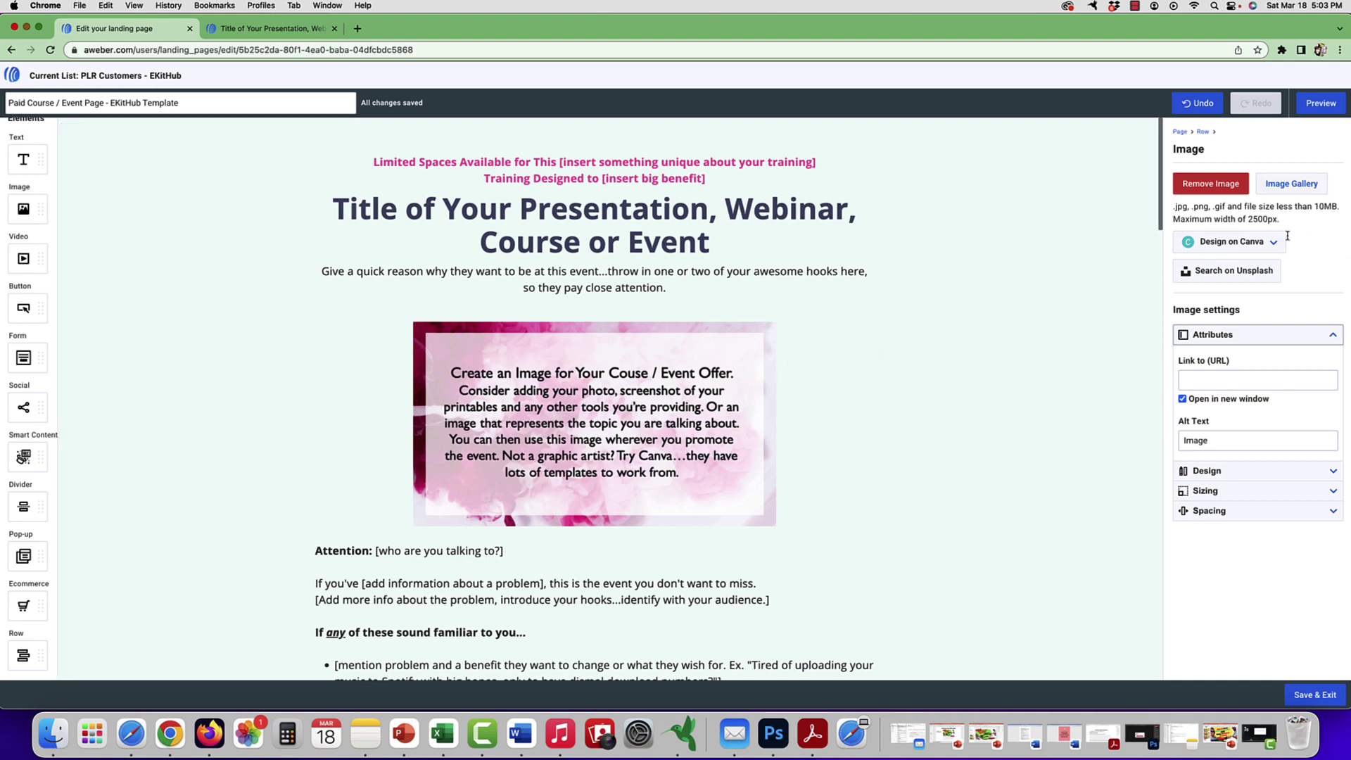
click(1229, 191)
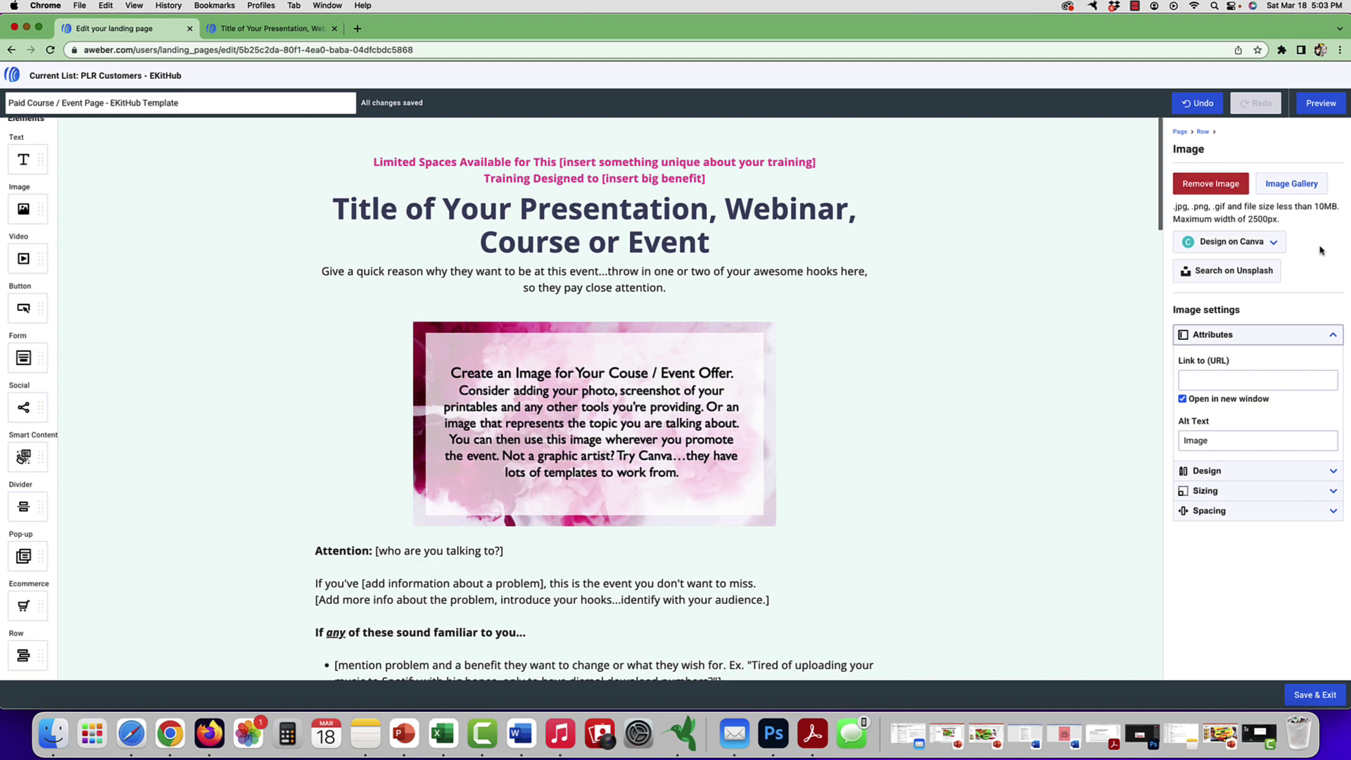
click(1293, 188)
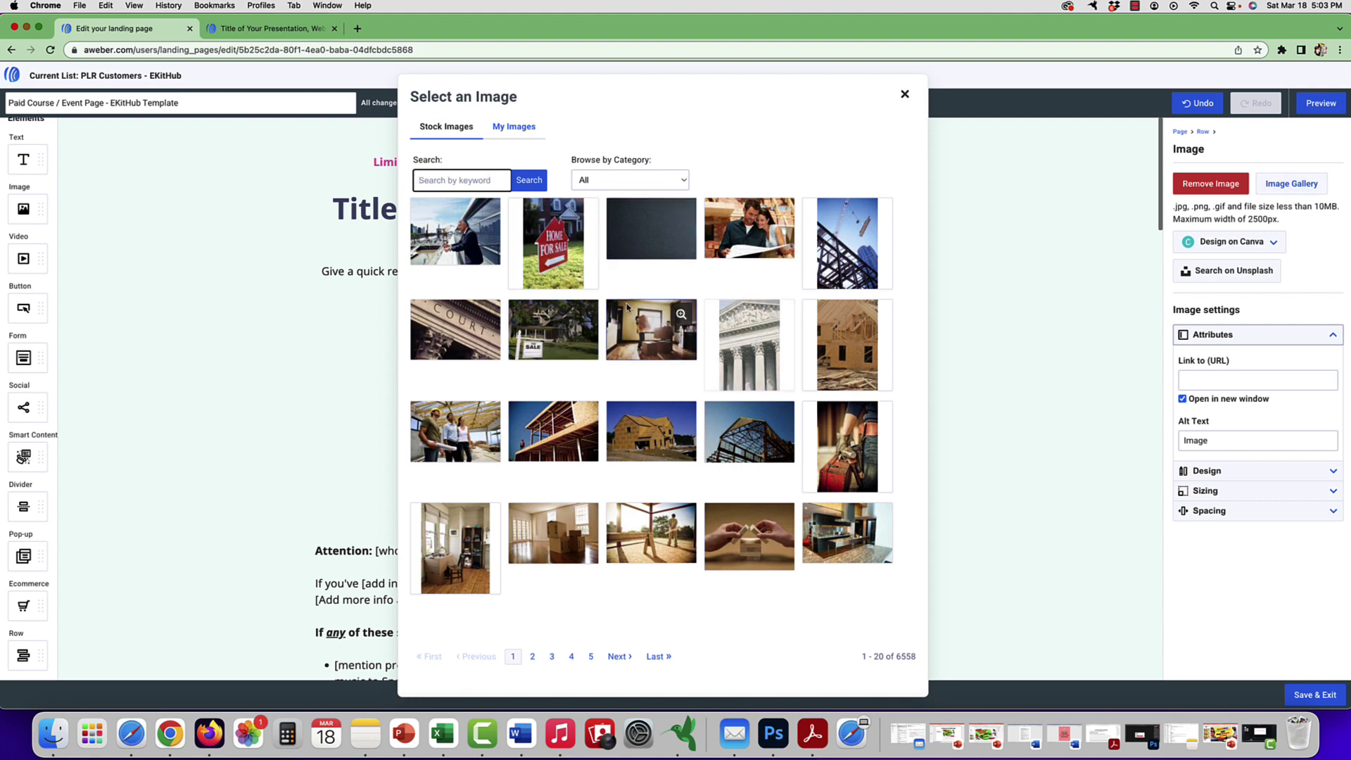
click(516, 132)
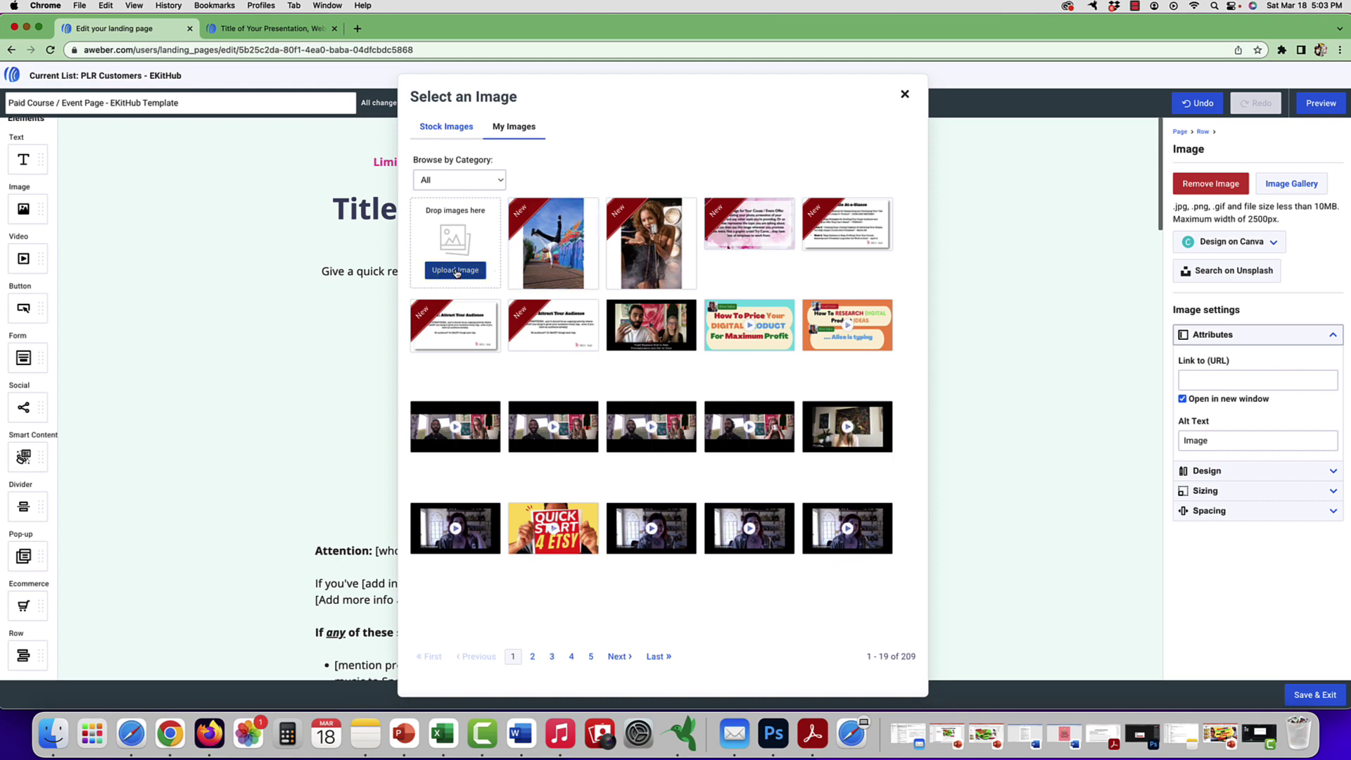
click(905, 96)
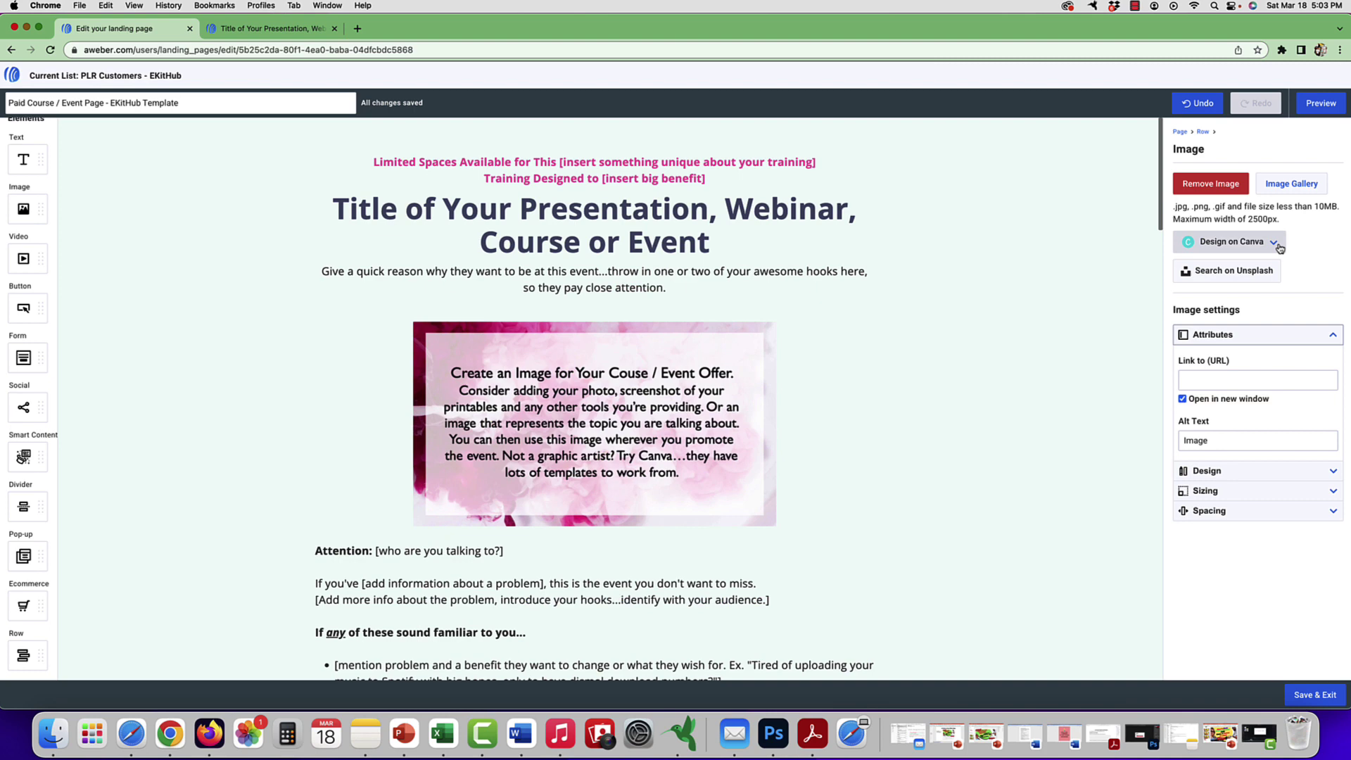
click(1279, 248)
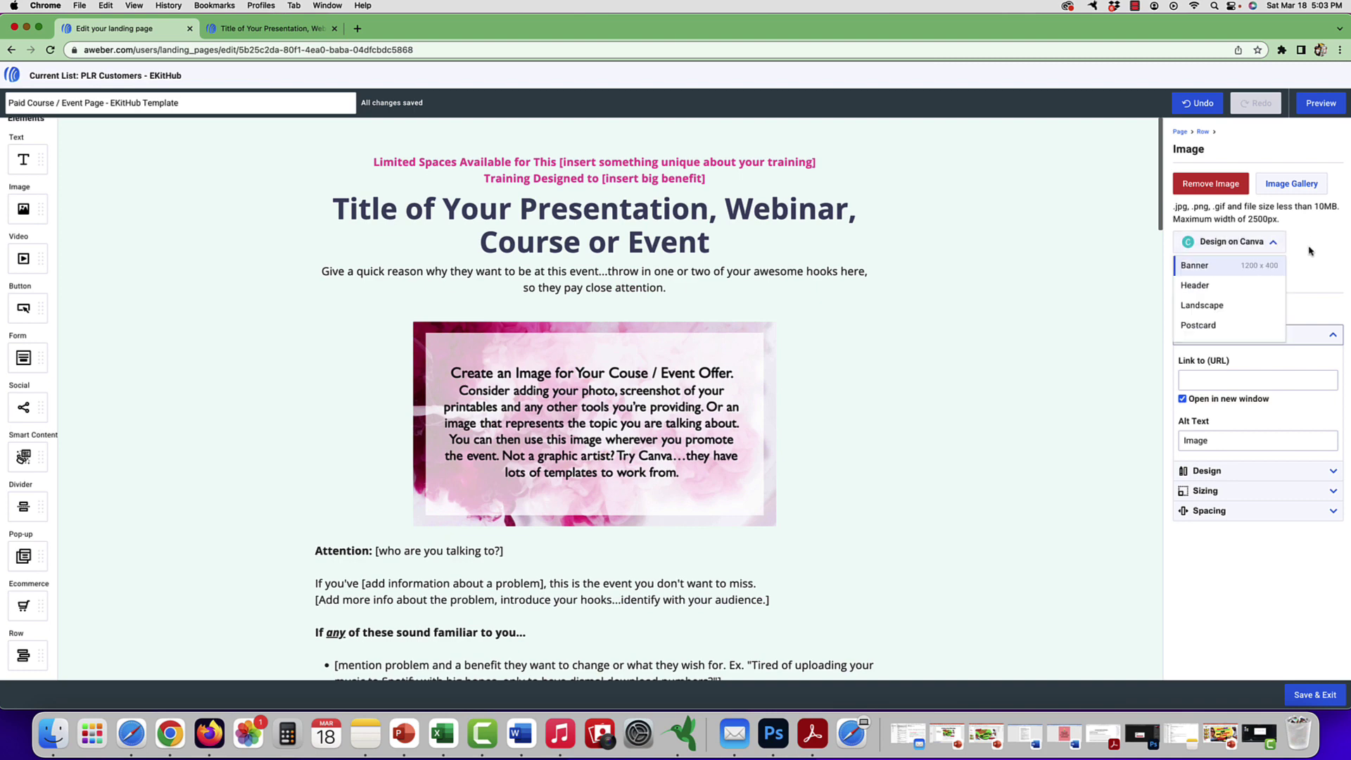
- Examine the course offer image's link, alt text, rounded corner, sizing and alignment settings, switching Auto Width off and back on
click(1332, 228)
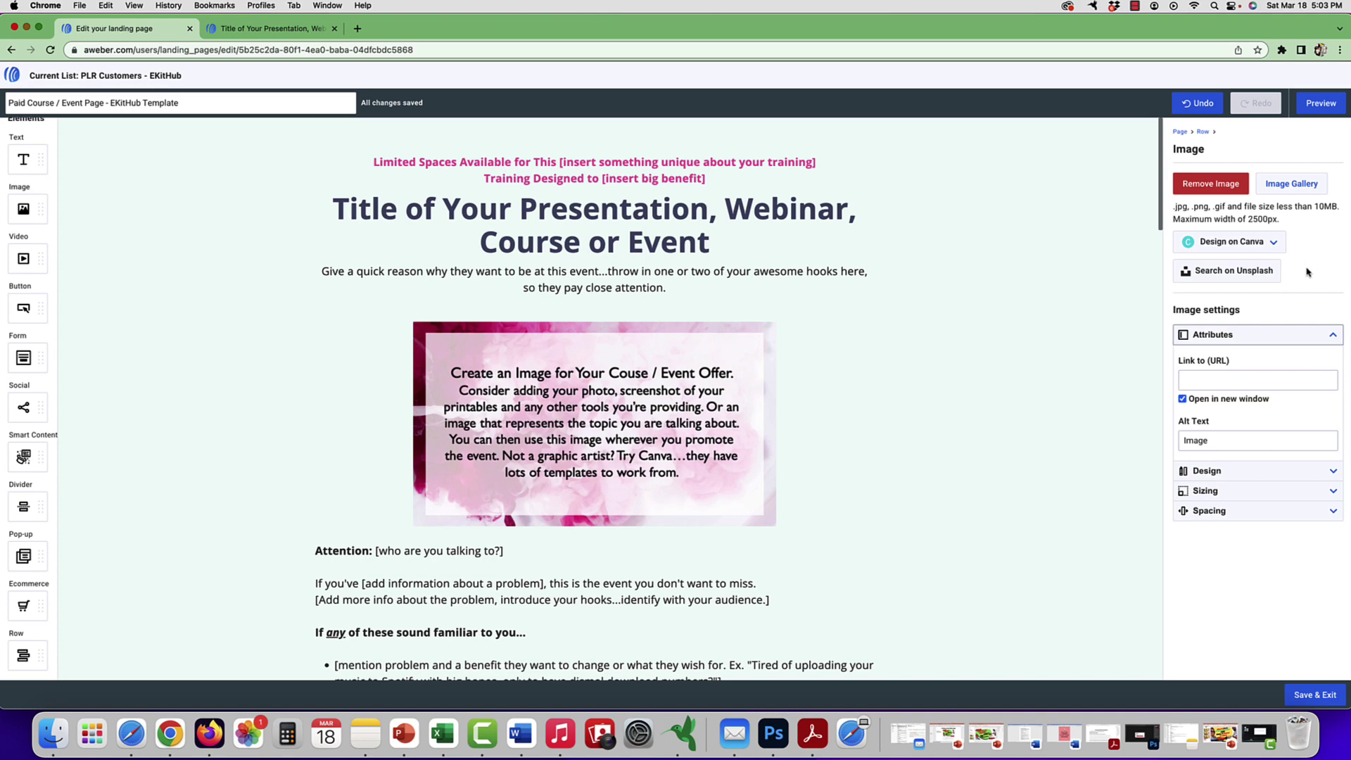
click(1209, 379)
click(1208, 441)
double_click(1211, 443)
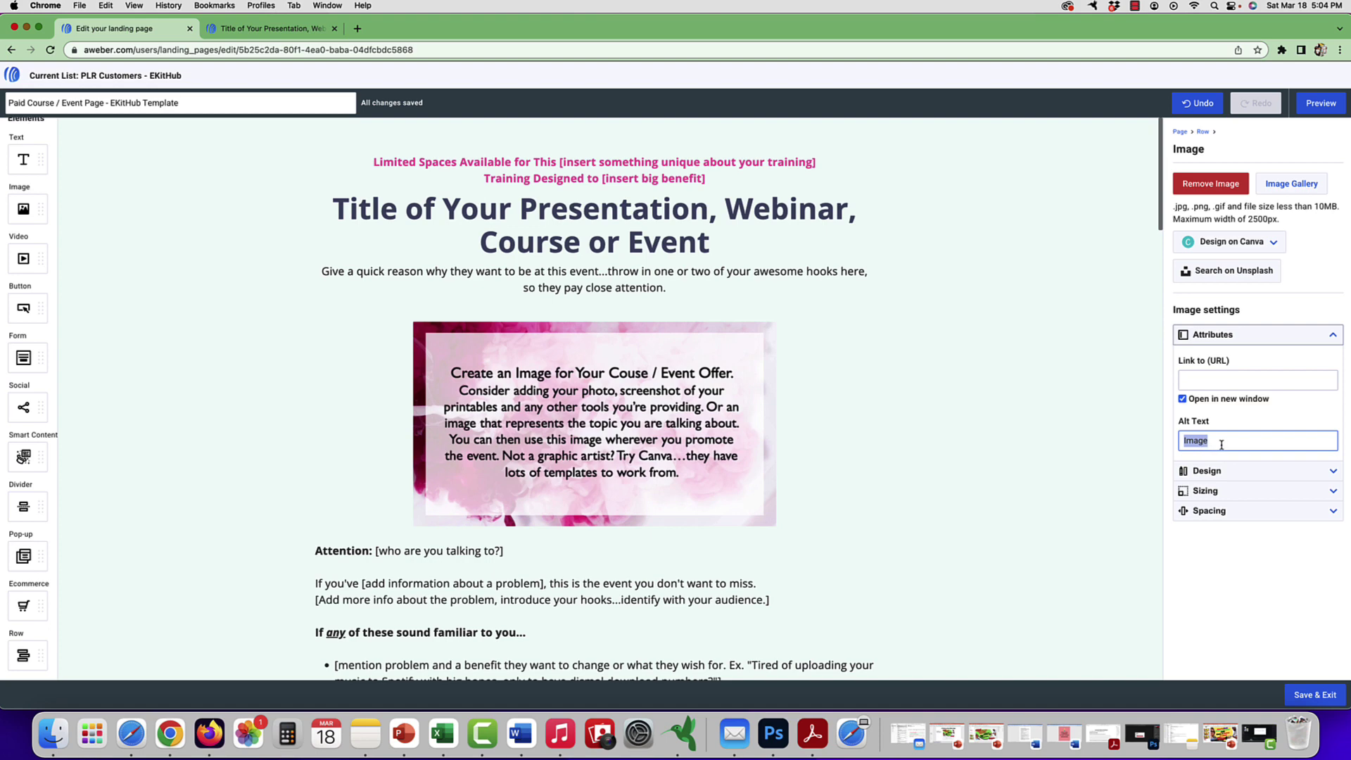
click(1334, 473)
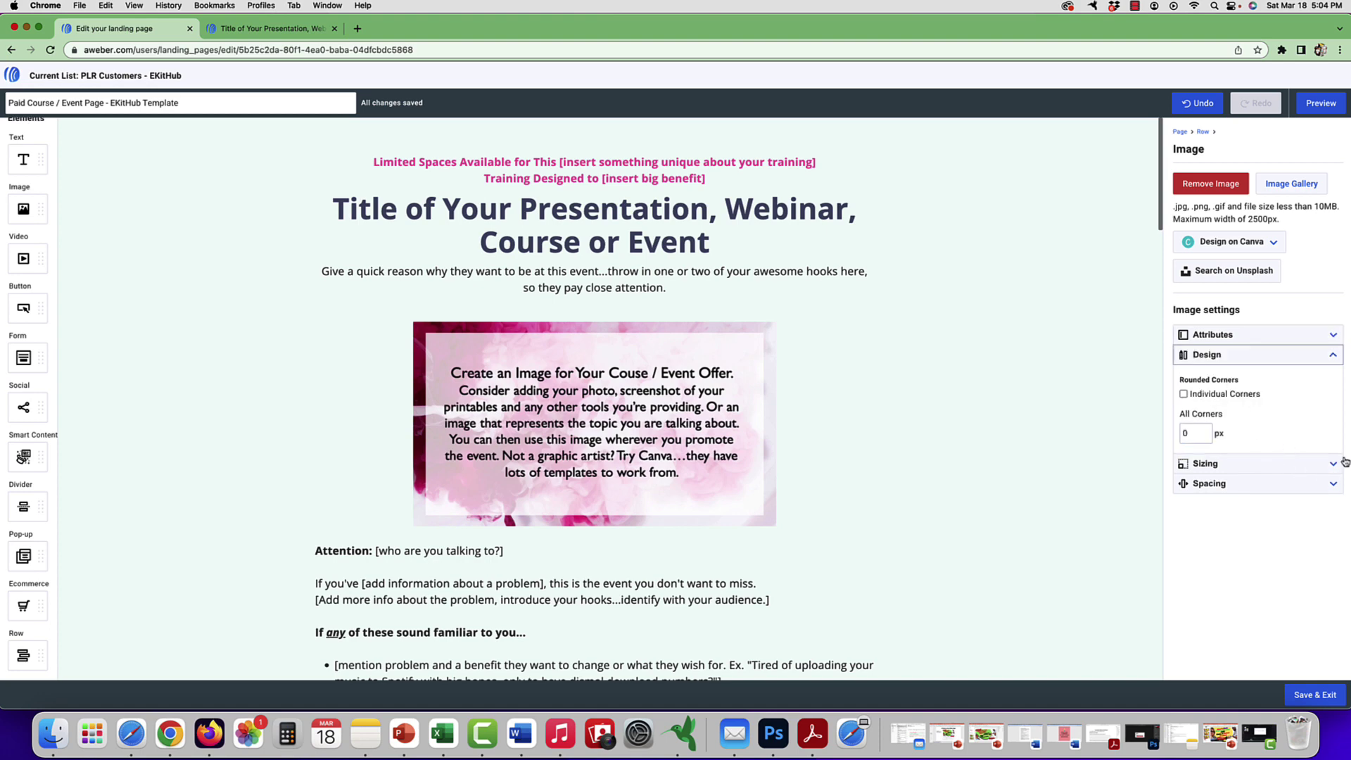
click(1336, 466)
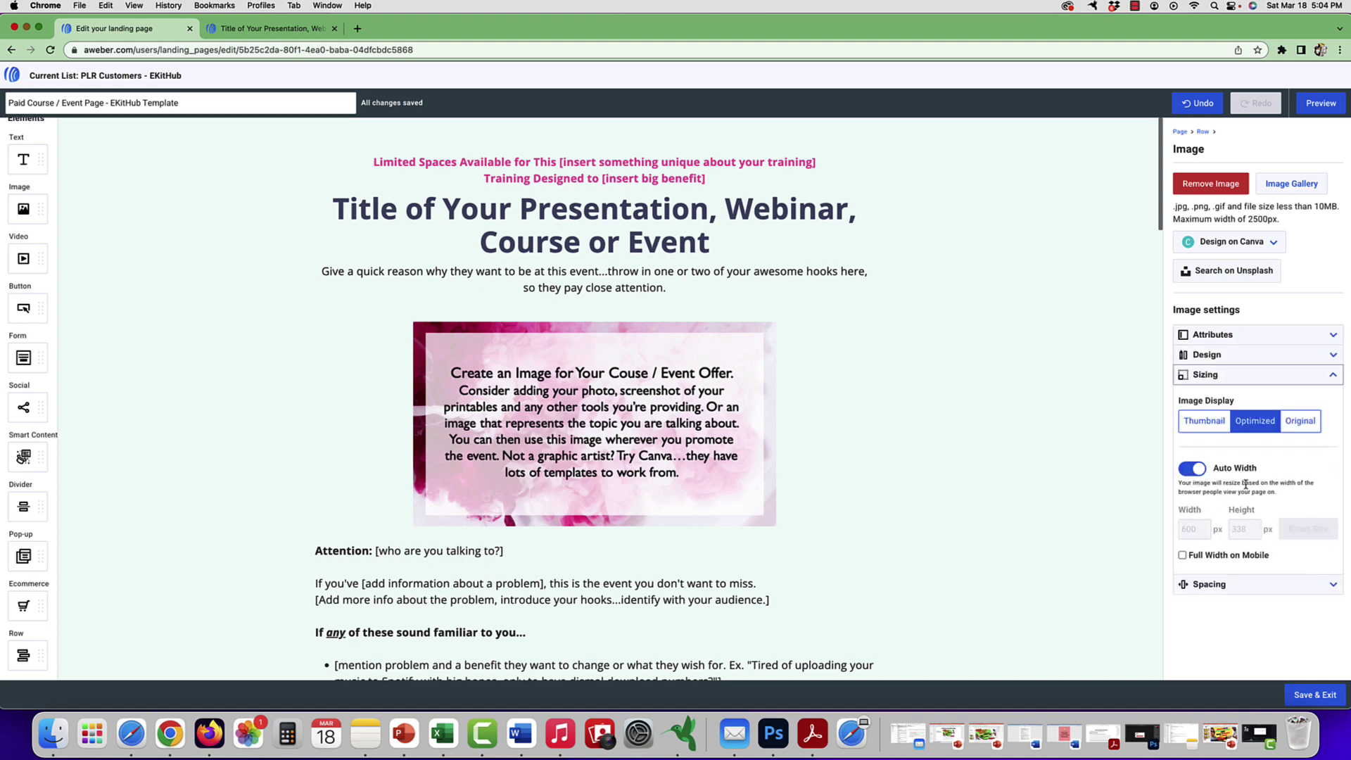
click(1199, 471)
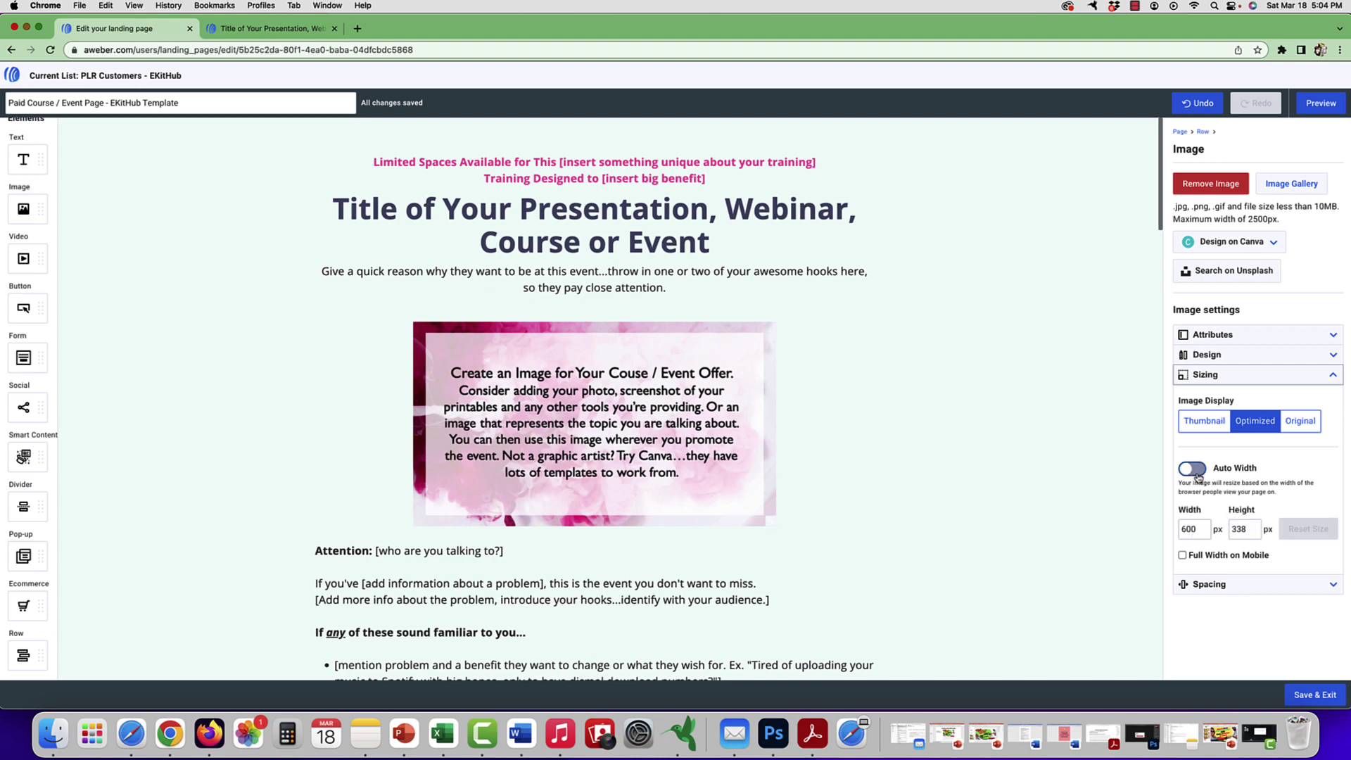
click(1200, 471)
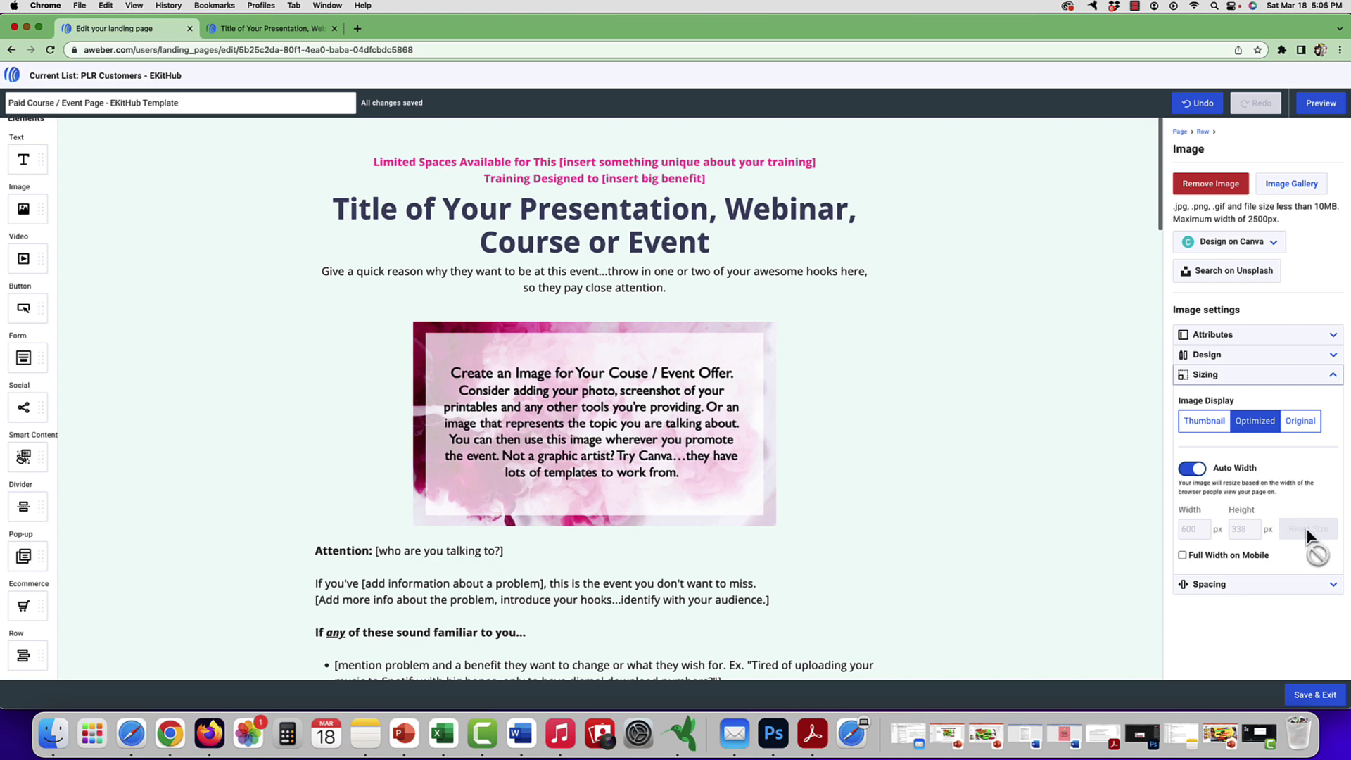
click(1330, 586)
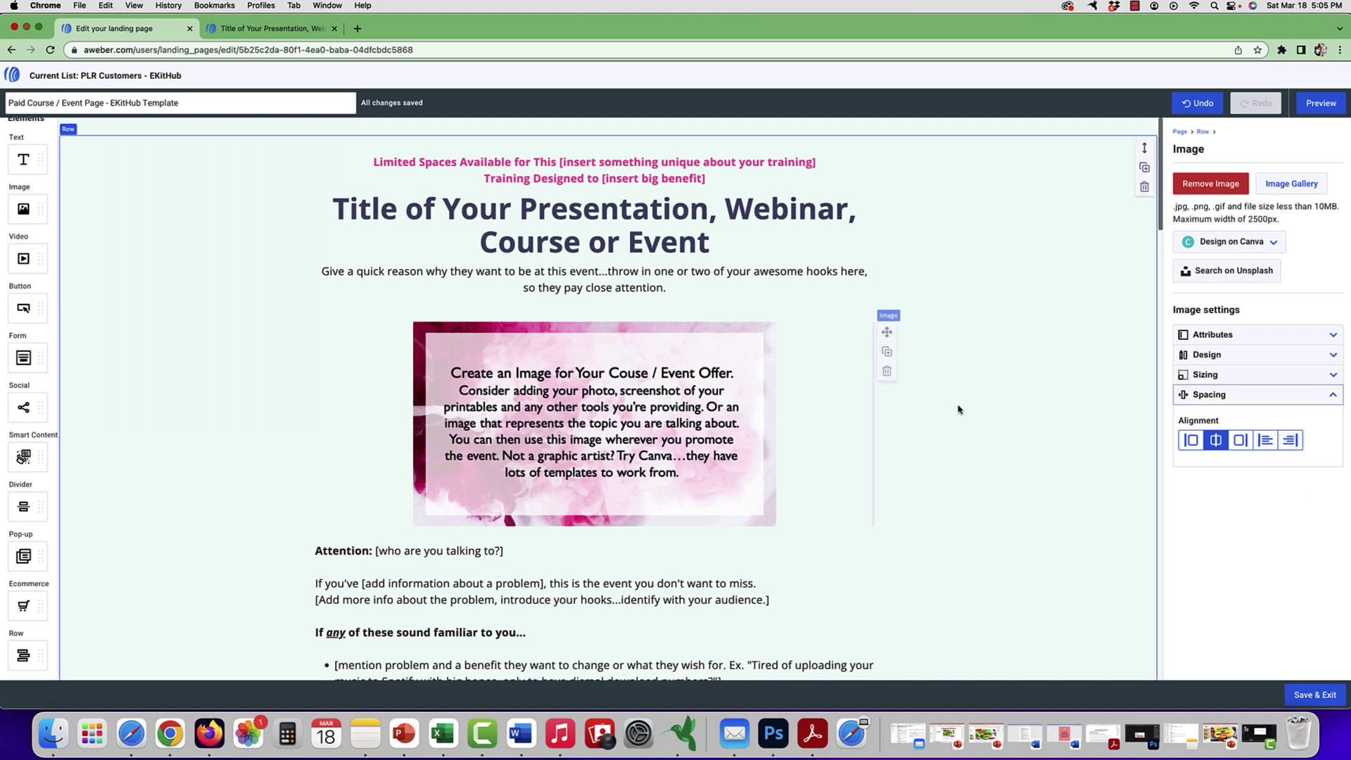
- Review the sales copy from the Attention paragraph down to the presenter introduction, and examine the singer photo's alt text setting
scroll(380, 313, down, 5)
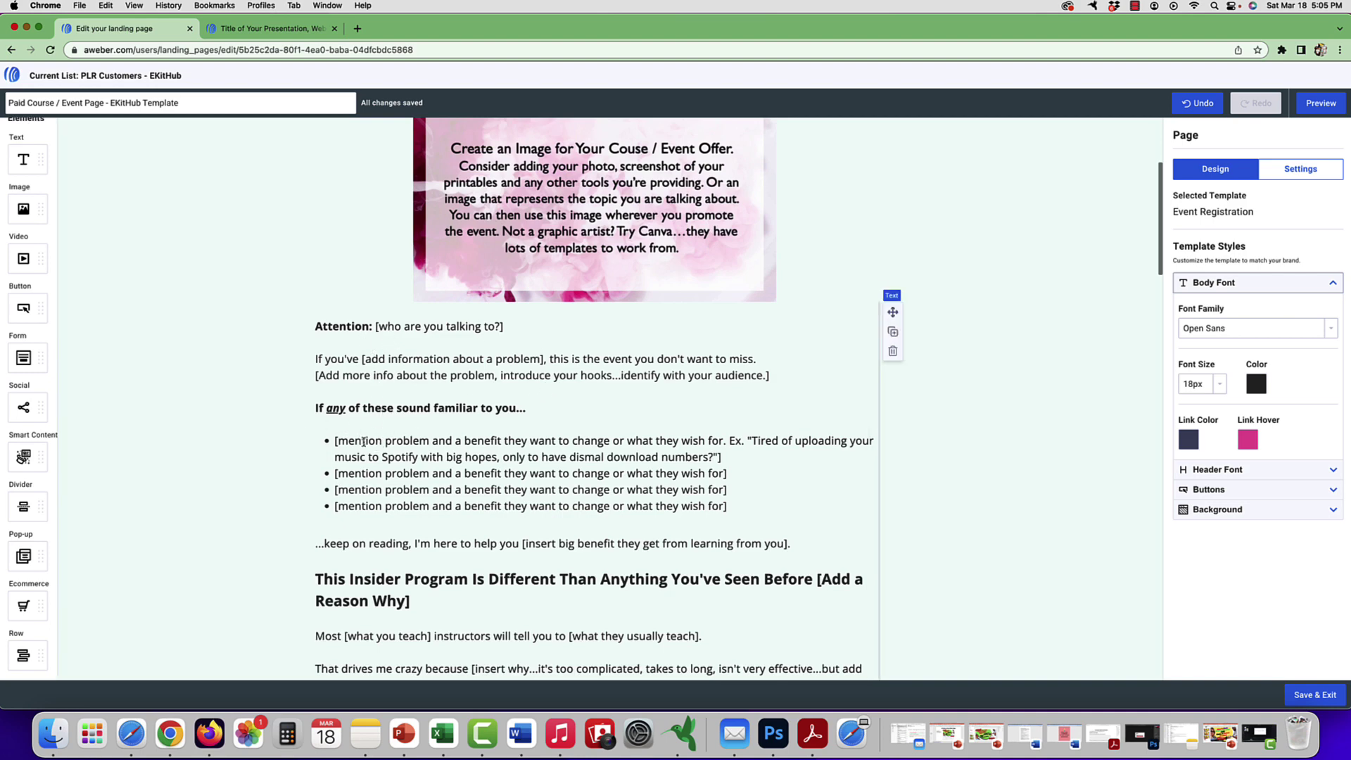
scroll(531, 469, down, 3)
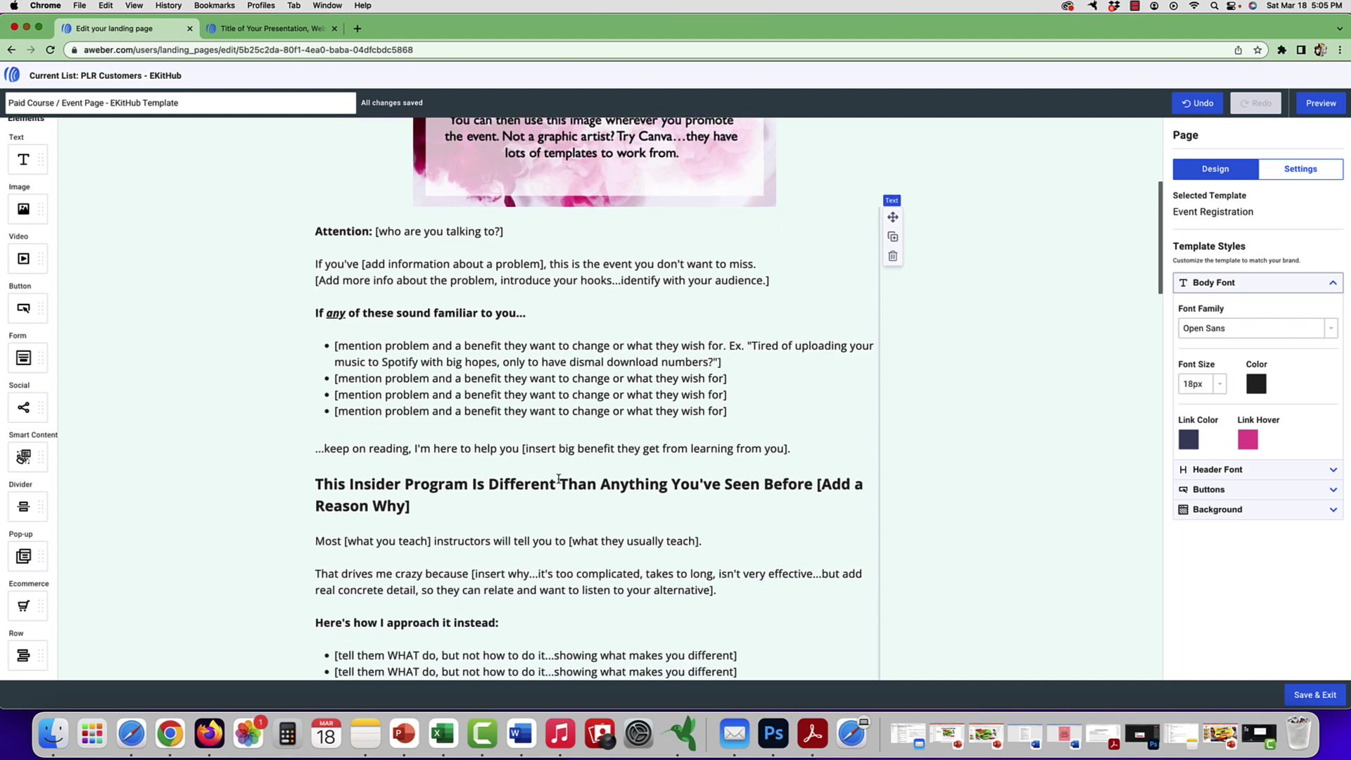
scroll(569, 482, down, 2)
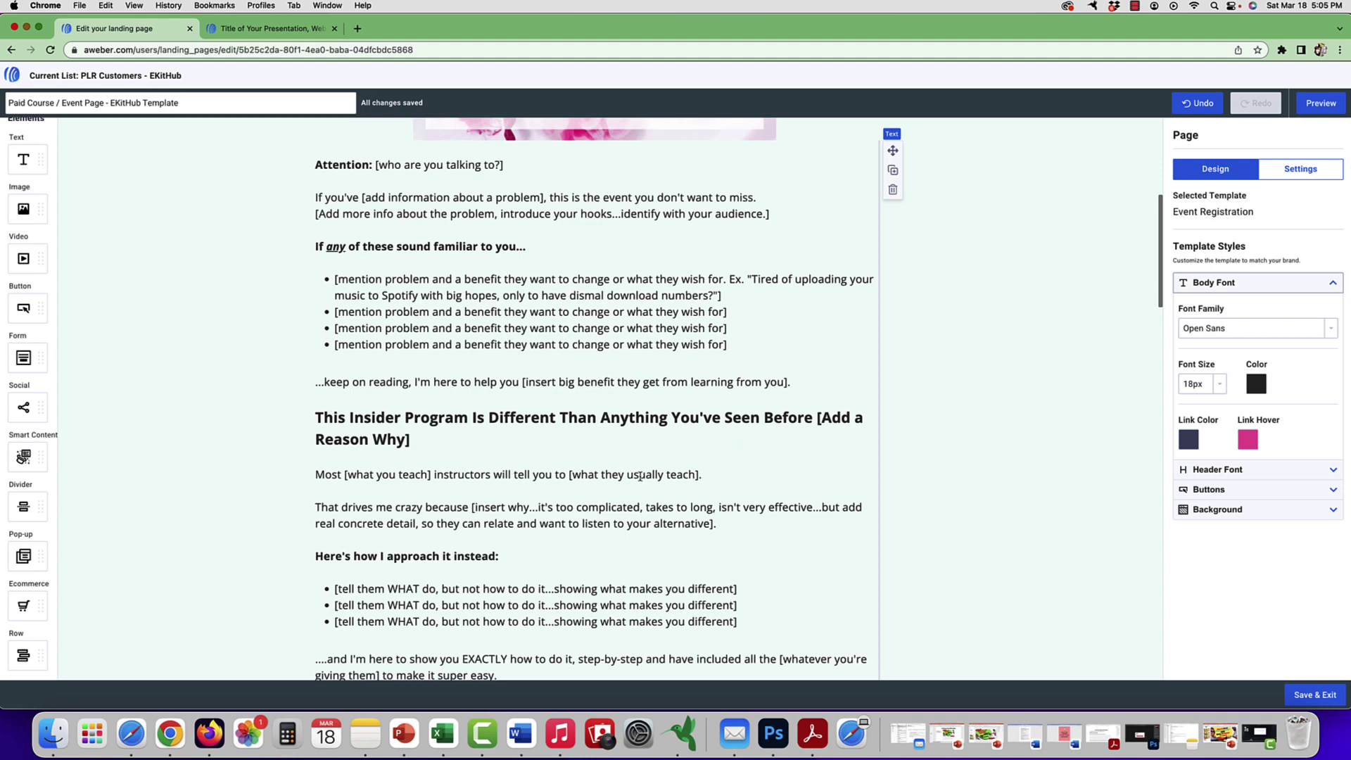
scroll(667, 479, down, 5)
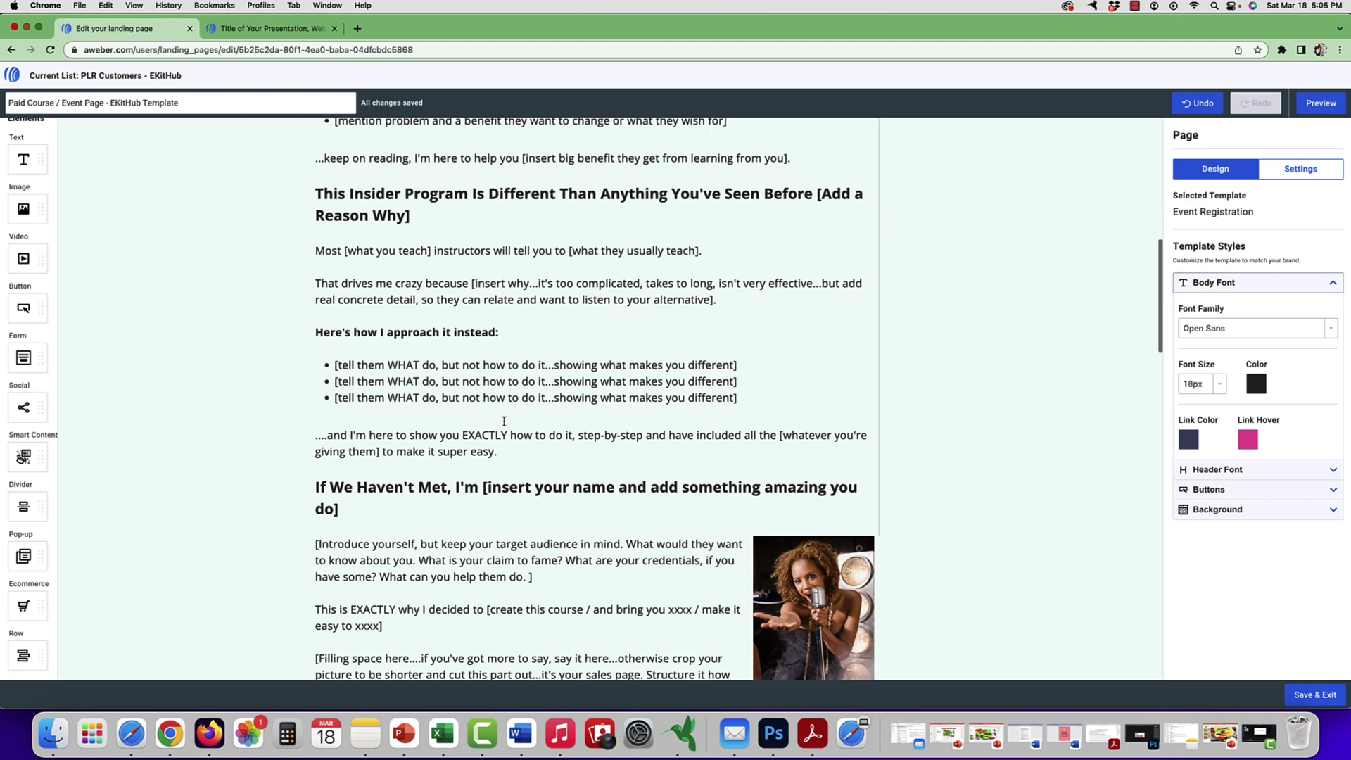
scroll(504, 421, down, 2)
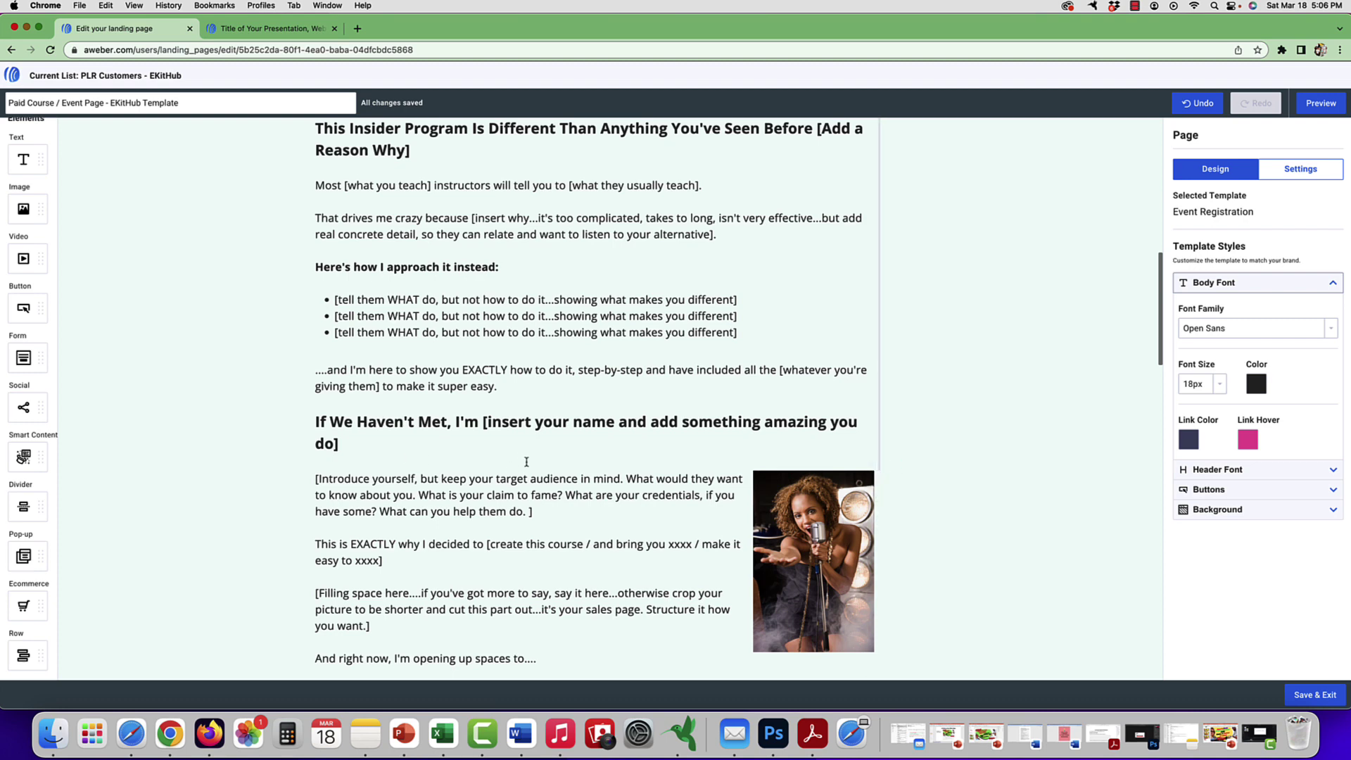
scroll(524, 461, down, 3)
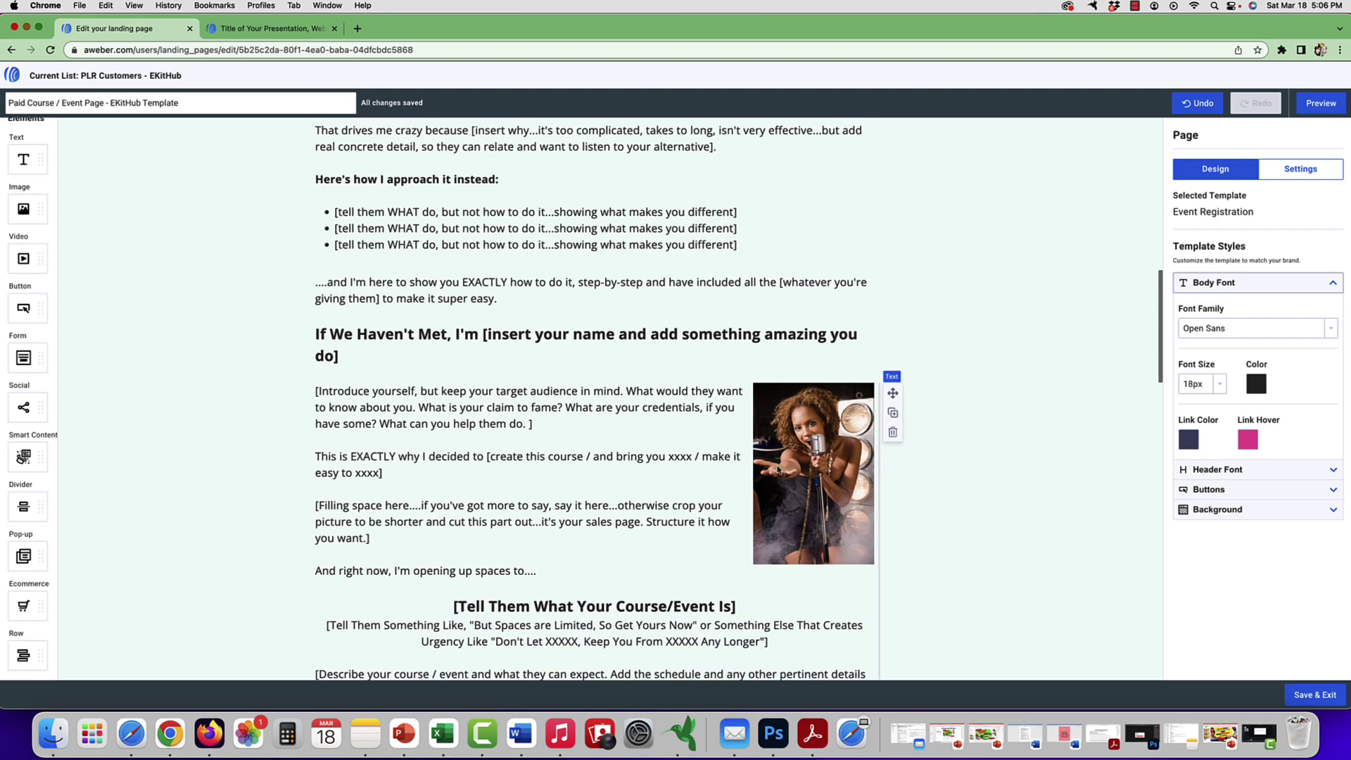
click(804, 463)
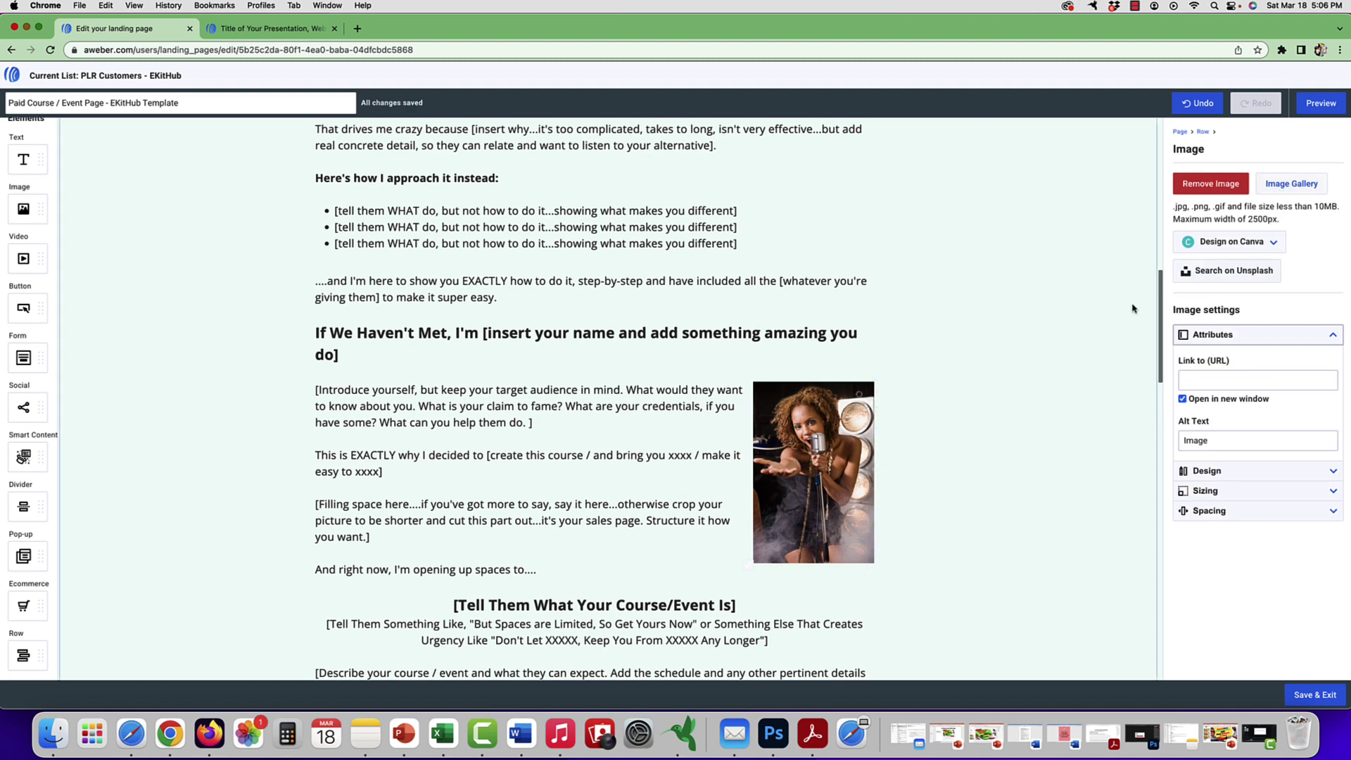
click(1196, 426)
double_click(1199, 441)
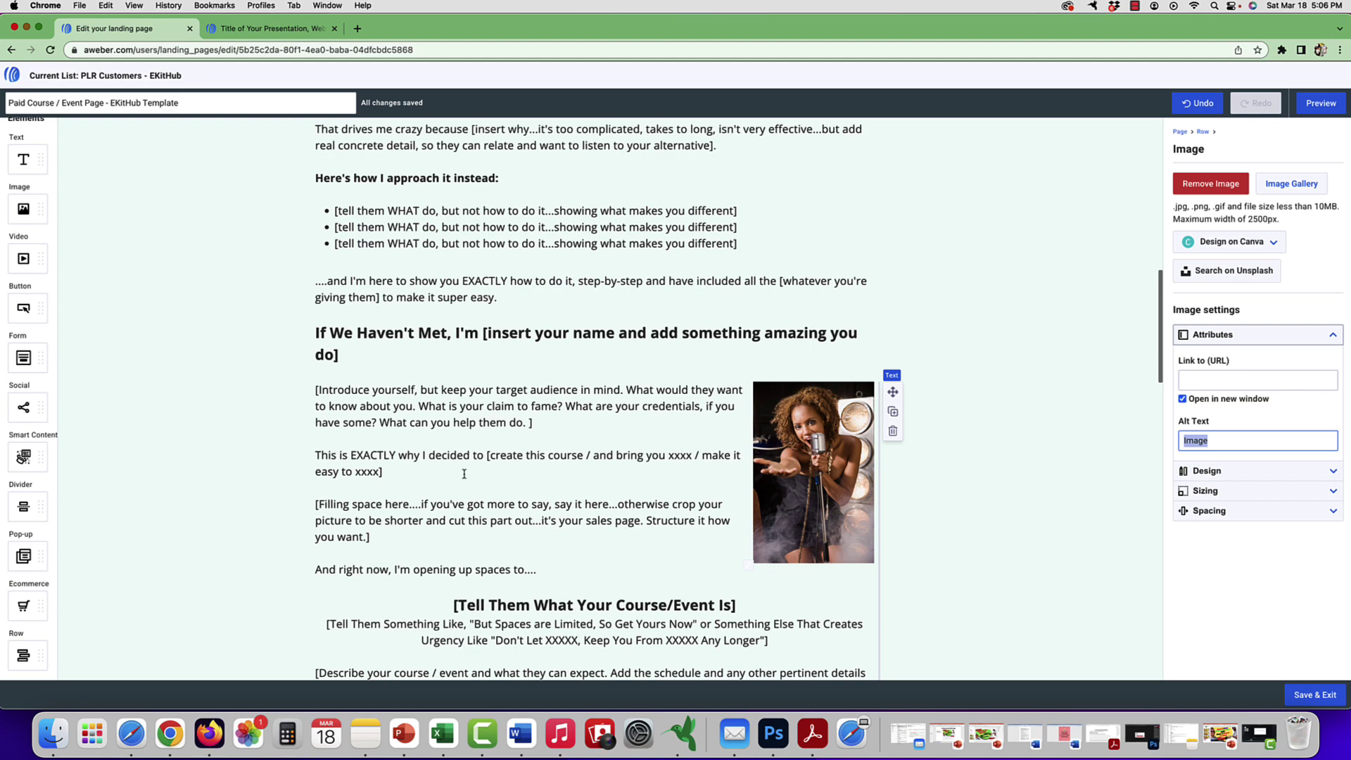
- Review the course description, bonus, customer feedback and FAQ sections of the landing page
scroll(568, 481, down, 3)
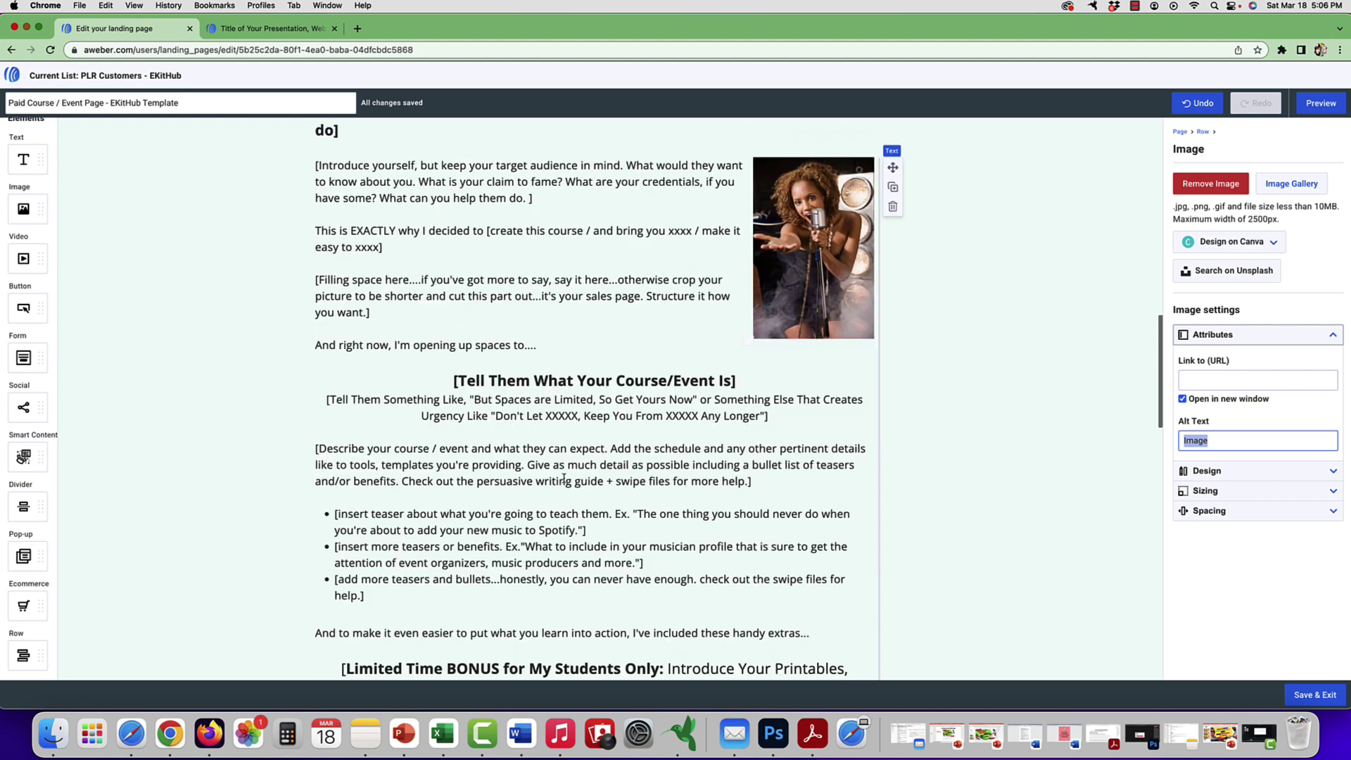
scroll(565, 479, up, 1)
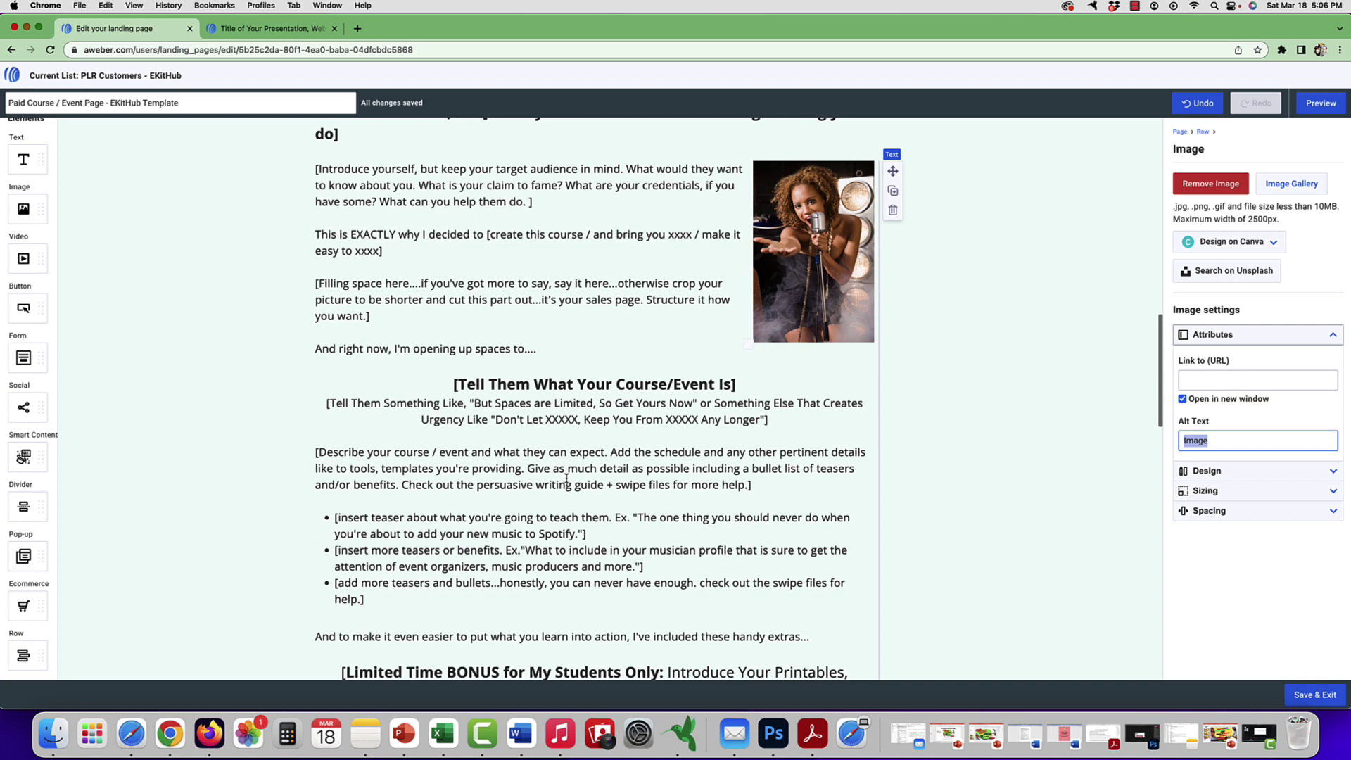
scroll(568, 478, down, 1)
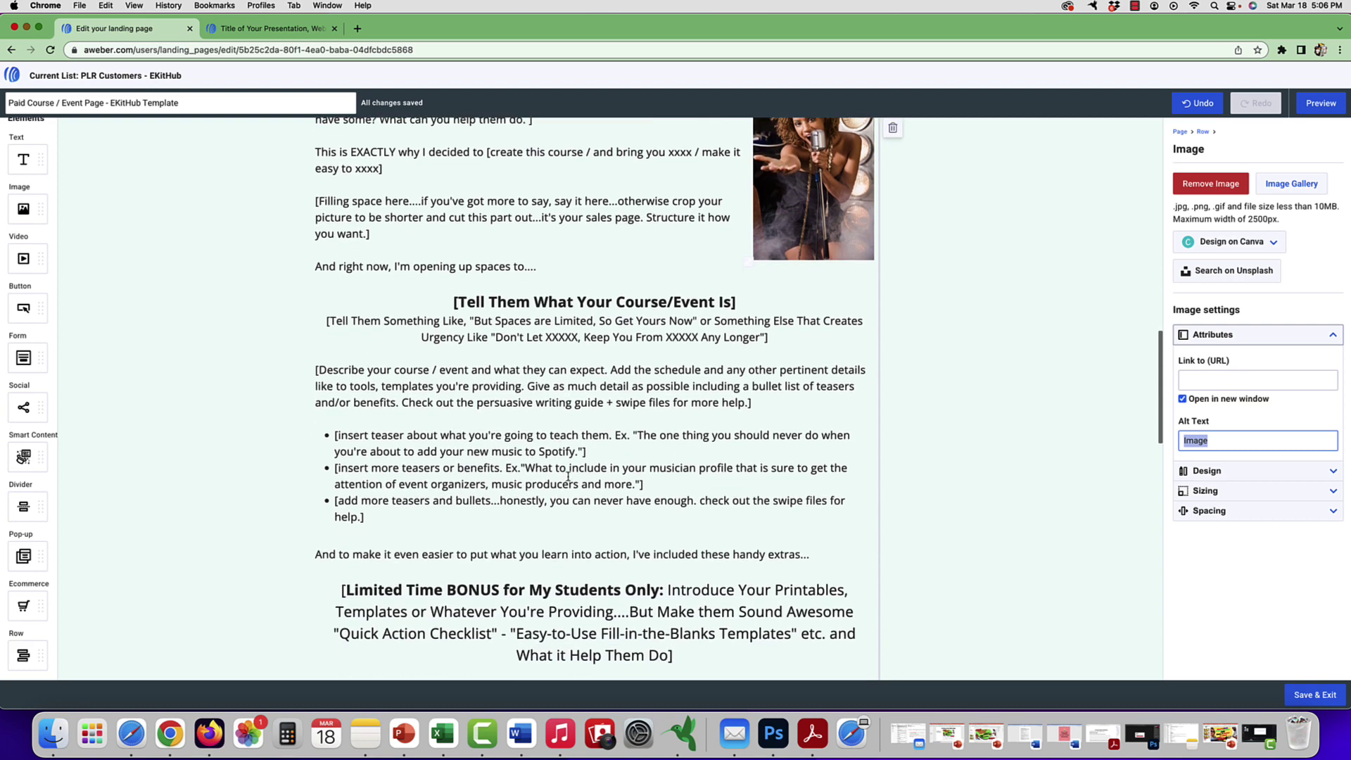
scroll(568, 477, down, 1)
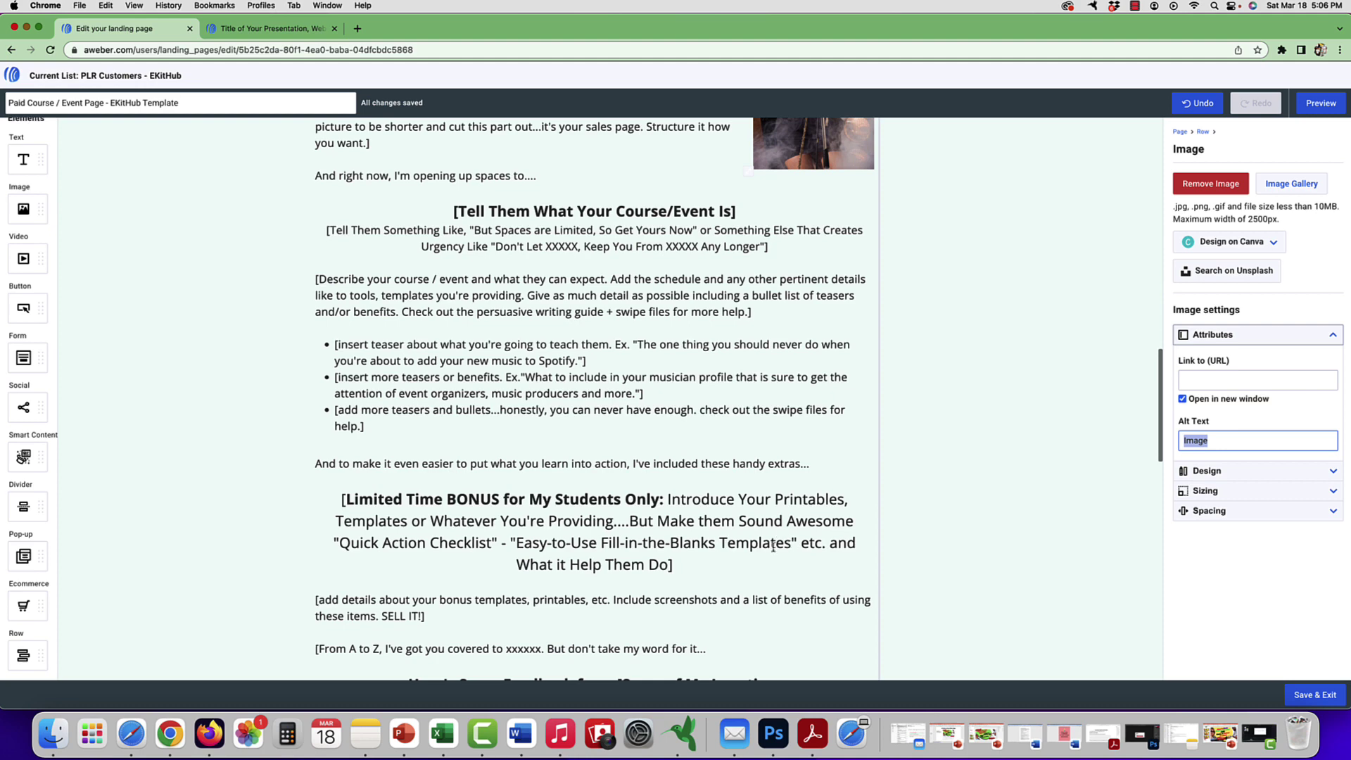
scroll(697, 546, down, 2)
scroll(697, 546, down, 3)
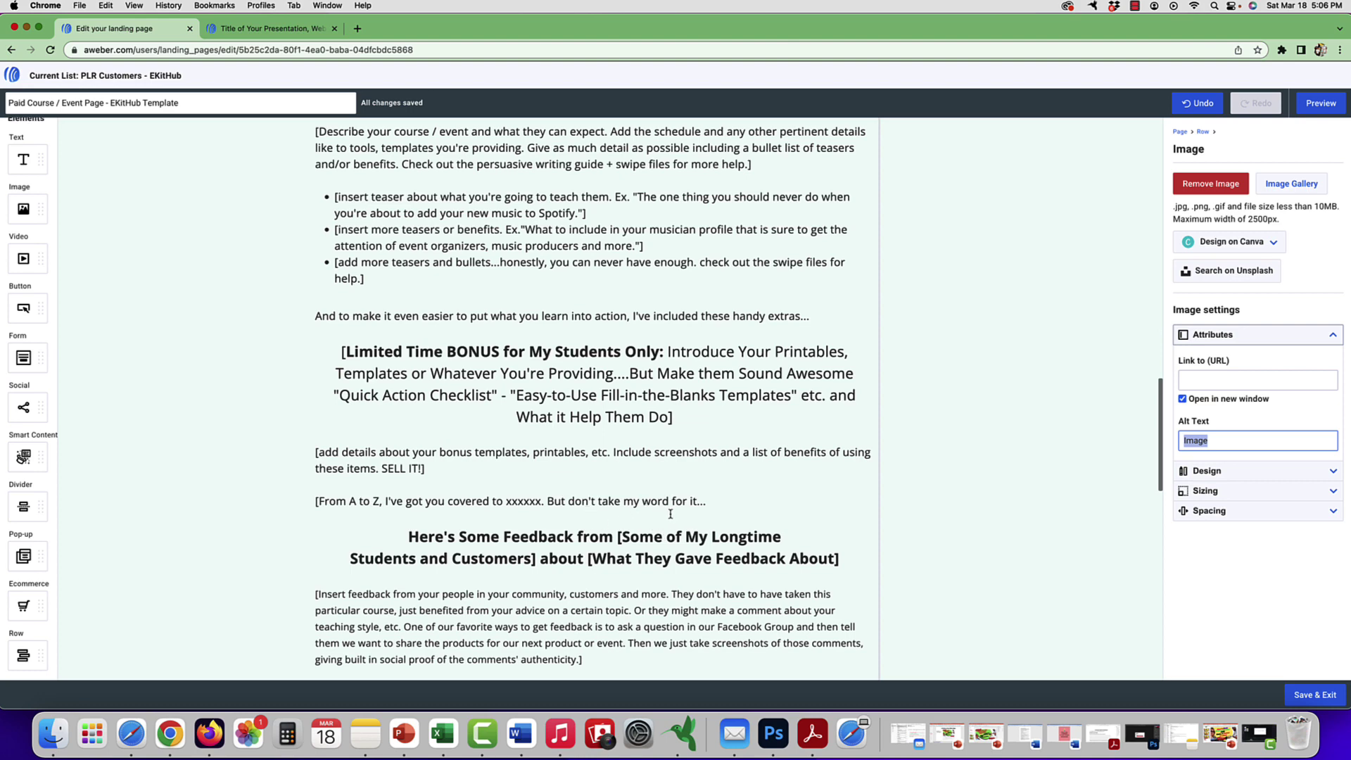
scroll(532, 563, down, 5)
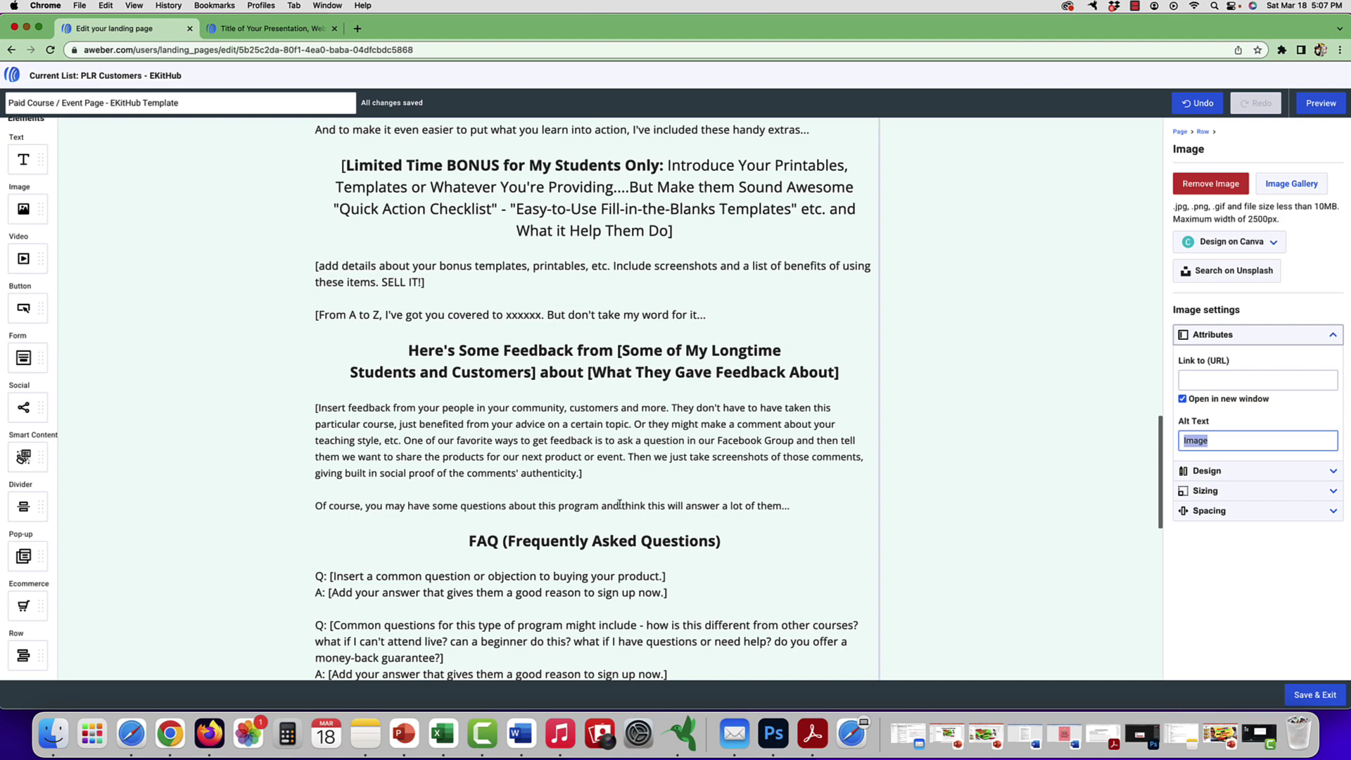
scroll(619, 504, down, 5)
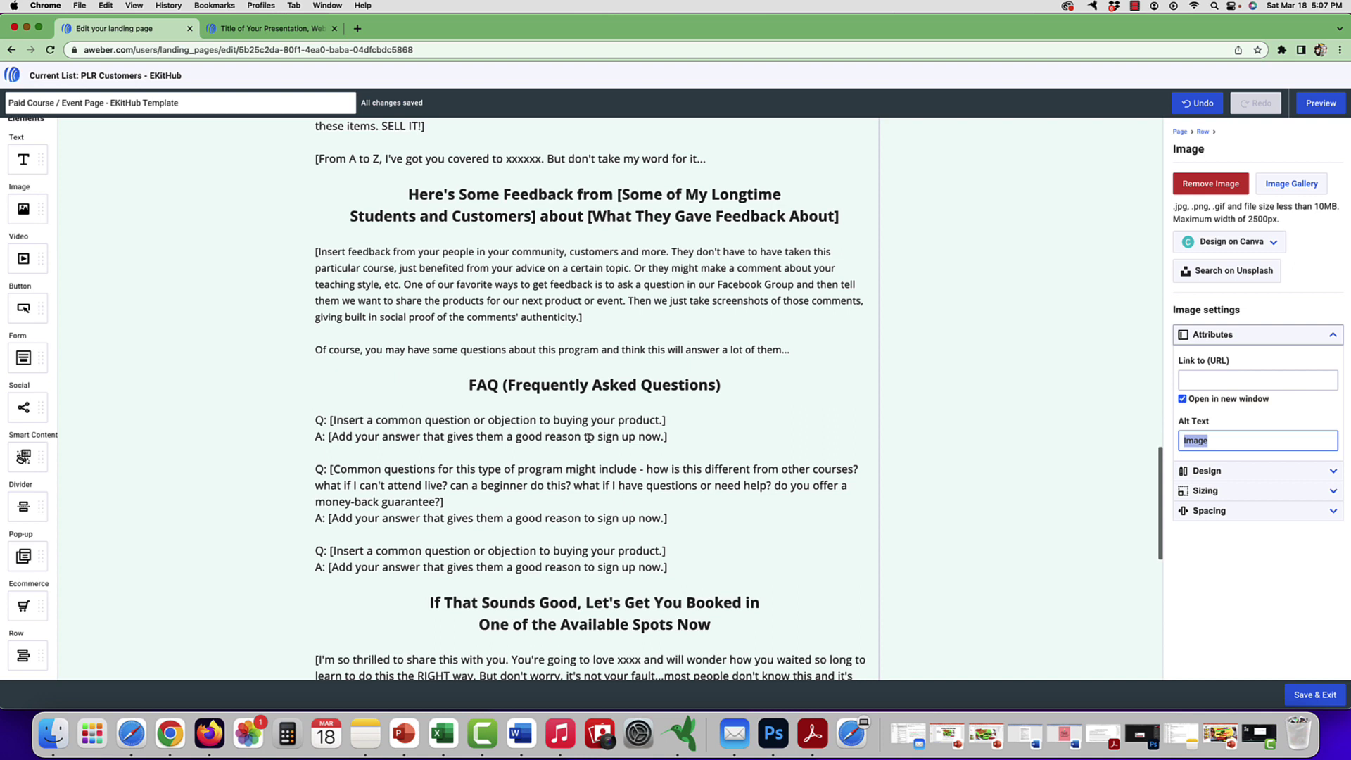
- Duplicate the last FAQ question-and-answer pair directly below itself and add a blank line after the copy
drag(667, 568, 312, 551)
key(super+c)
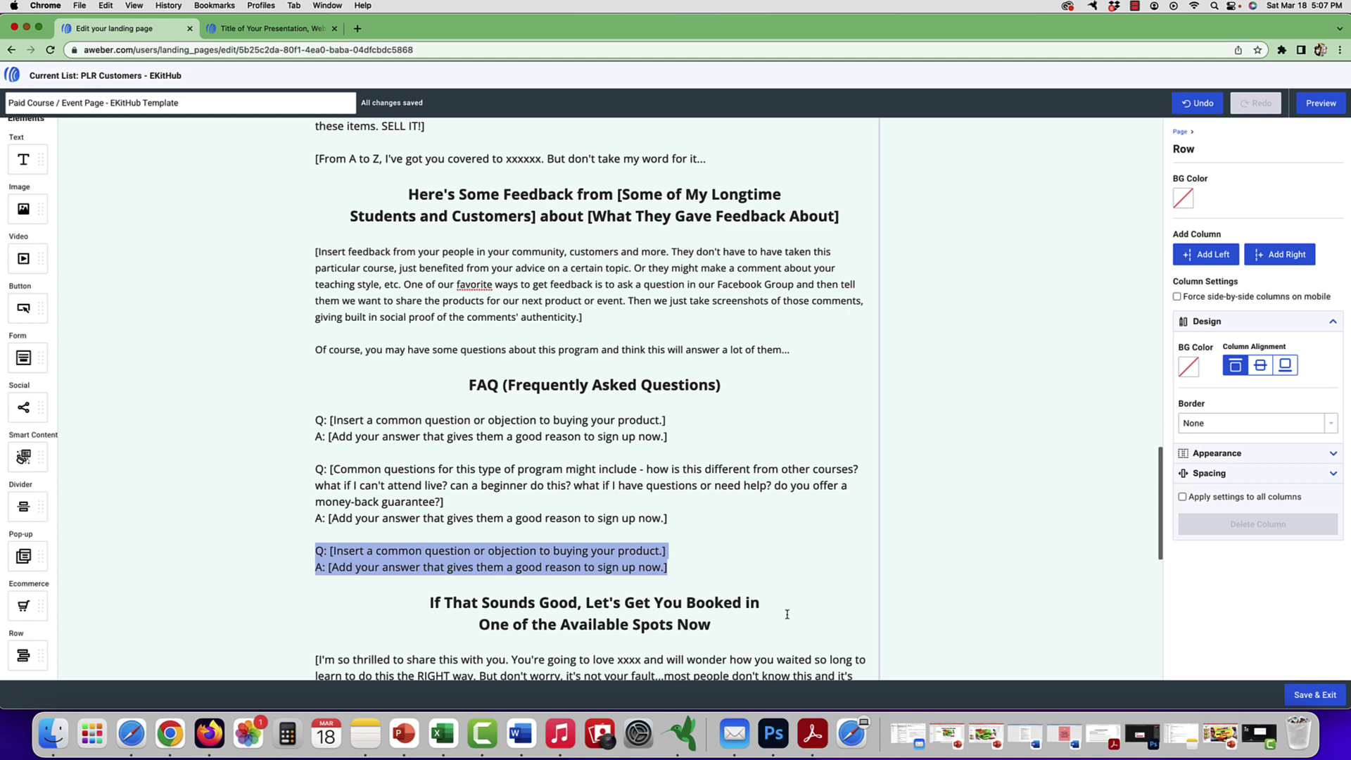
click(681, 580)
key(Return)
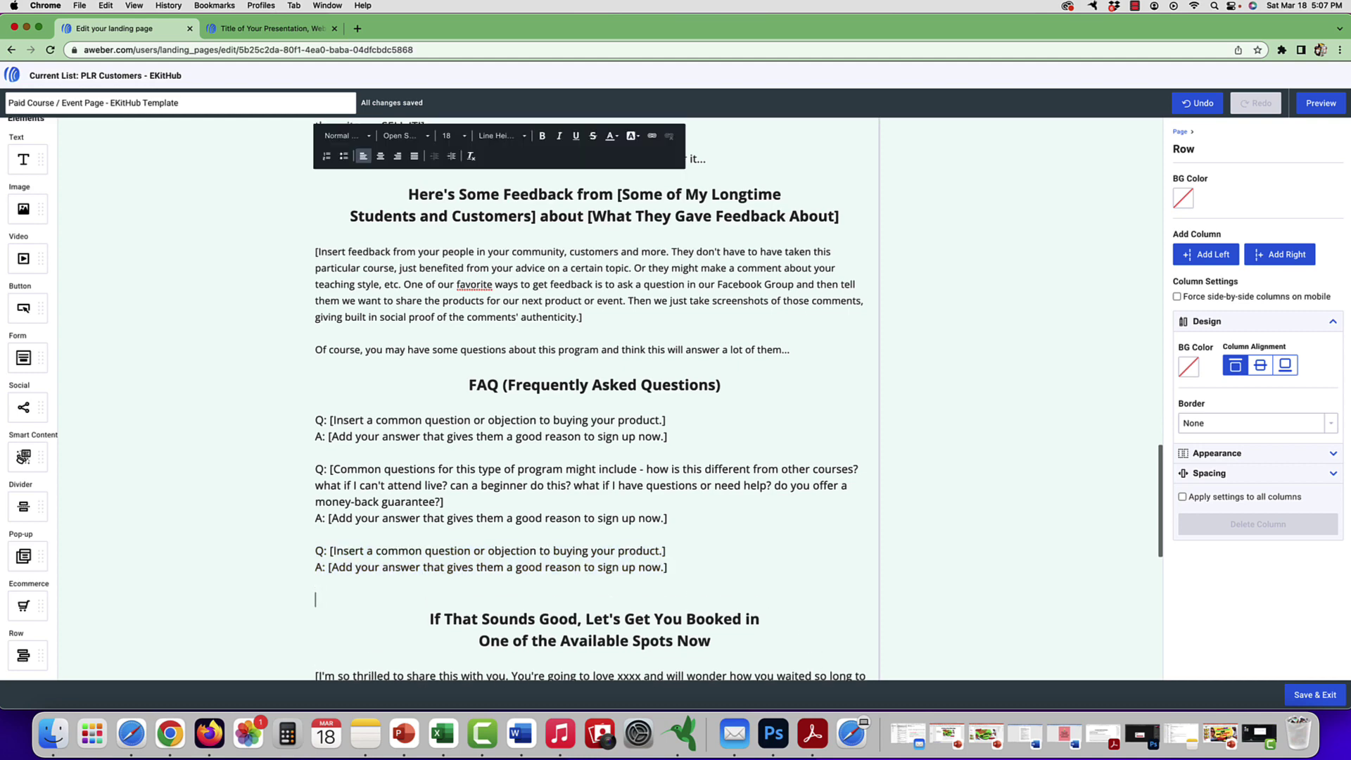
key(super+v)
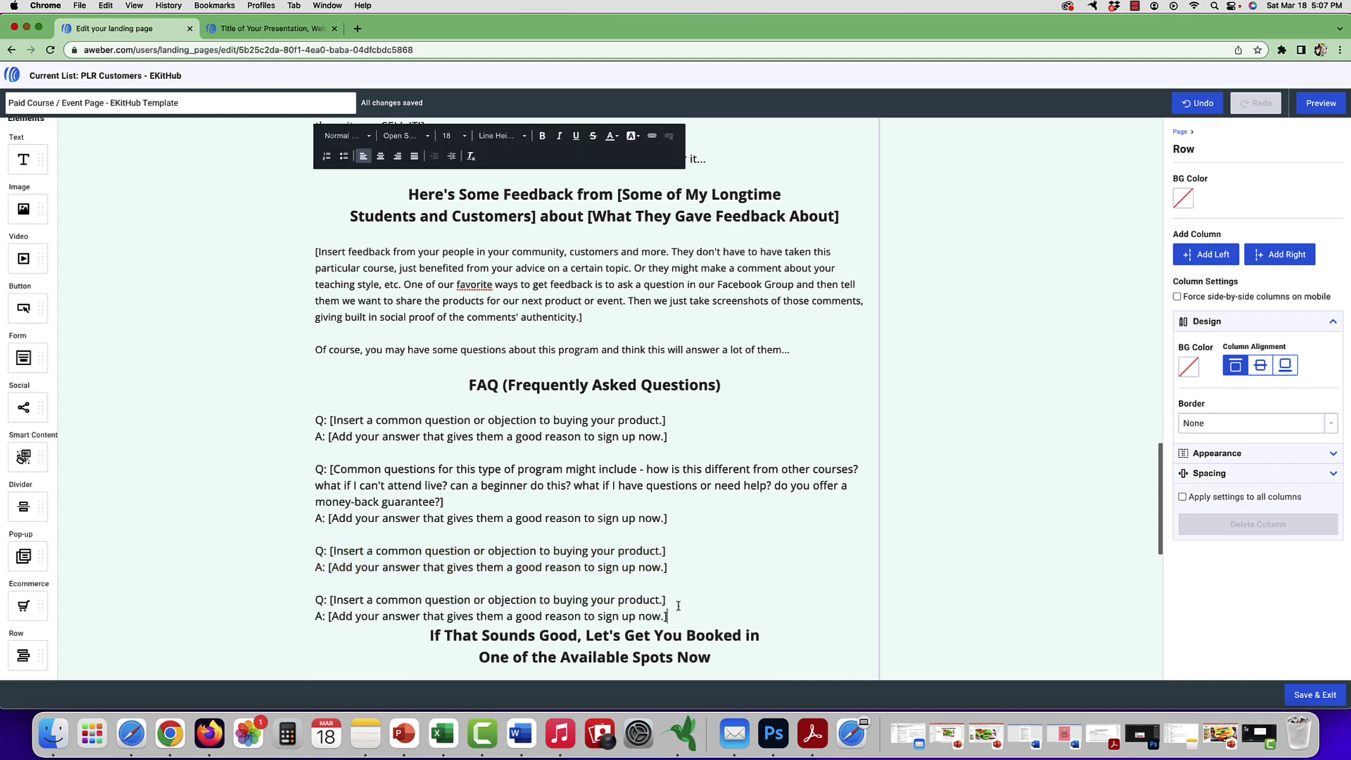
drag(668, 617, 524, 600)
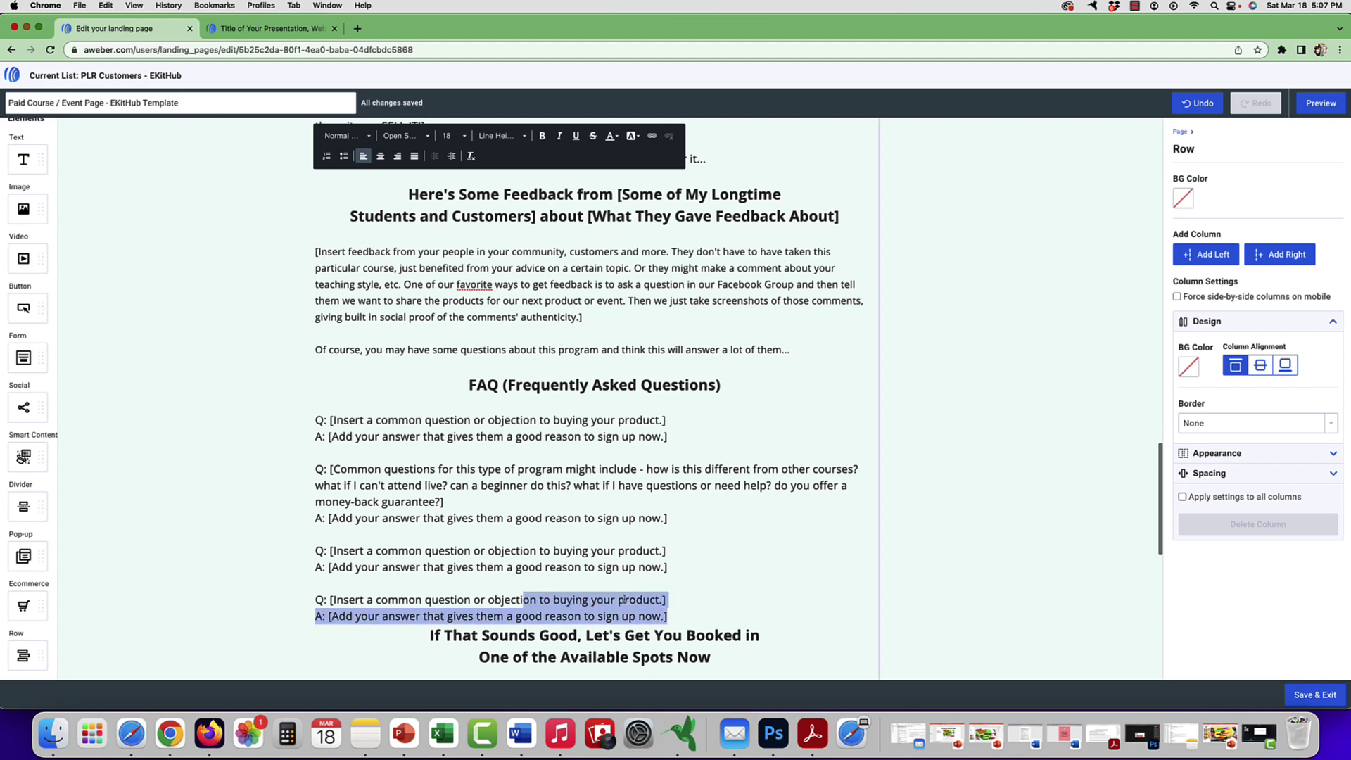
click(680, 620)
key(Return)
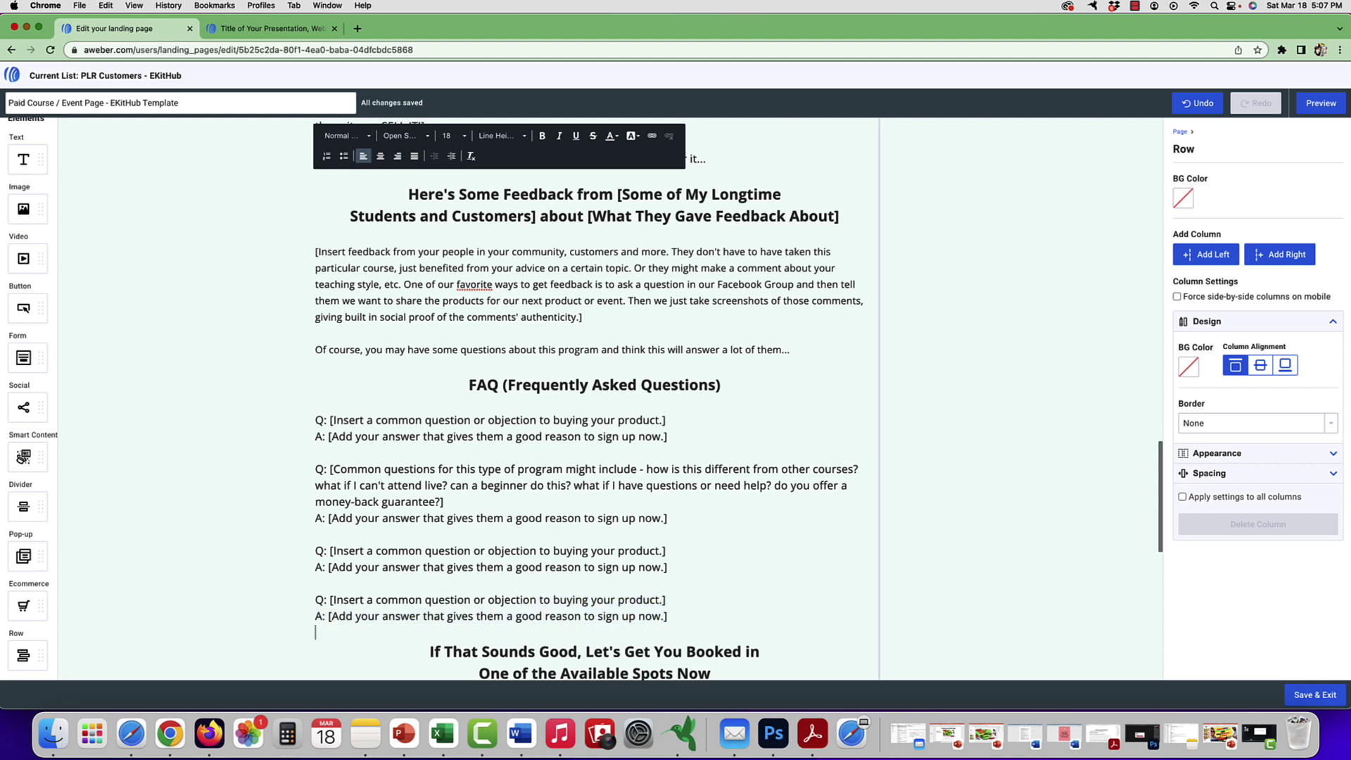
- Add an Ecommerce element between the Reserve Your Spot bullet list and the REGISTER button
scroll(680, 612, down, 3)
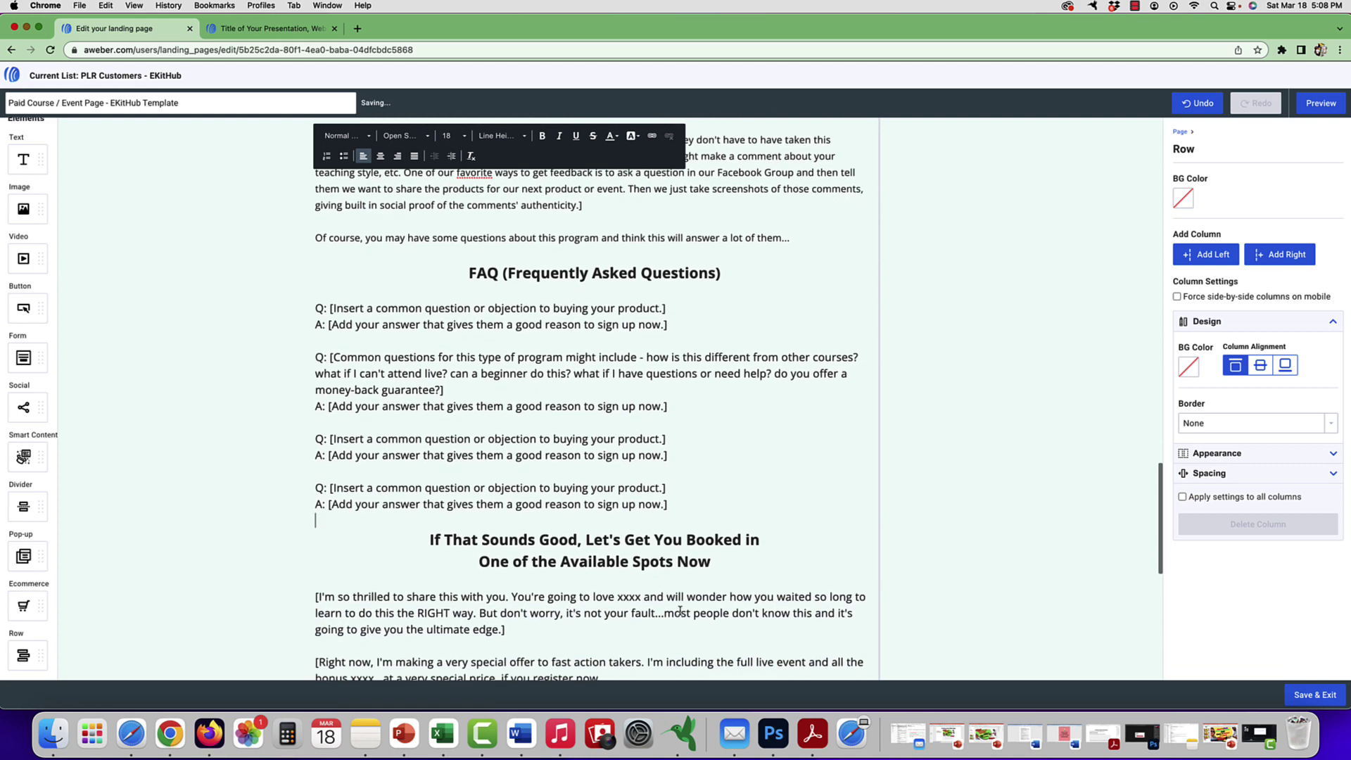
scroll(680, 611, down, 5)
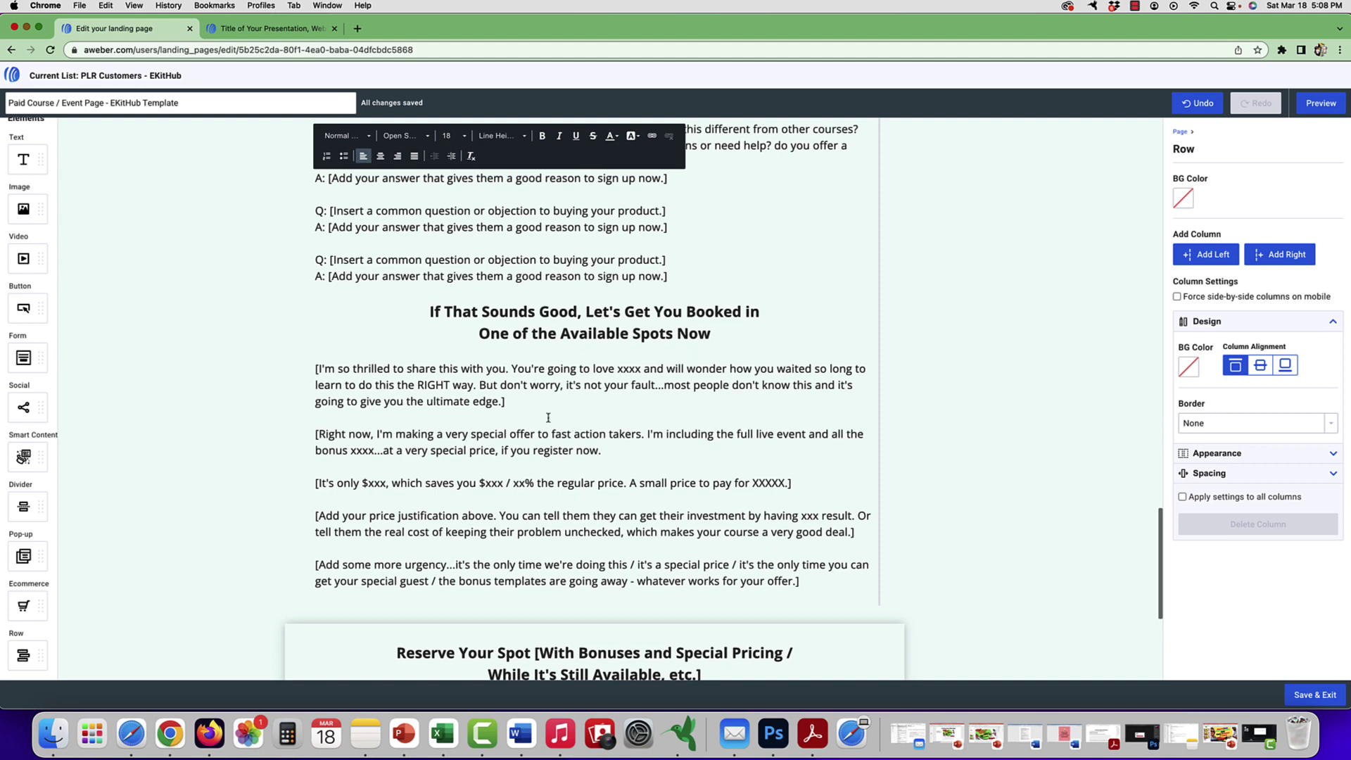
scroll(589, 467, down, 5)
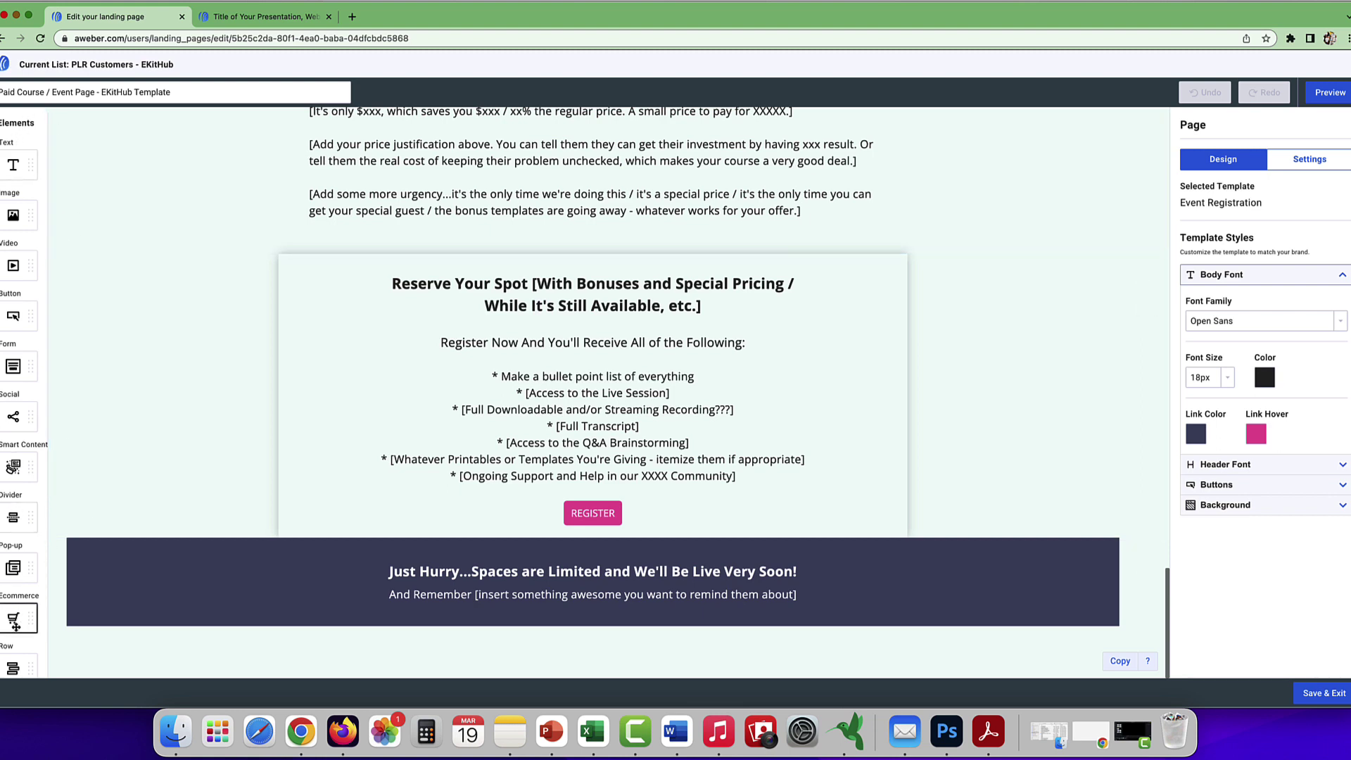
drag(13, 618, 551, 498)
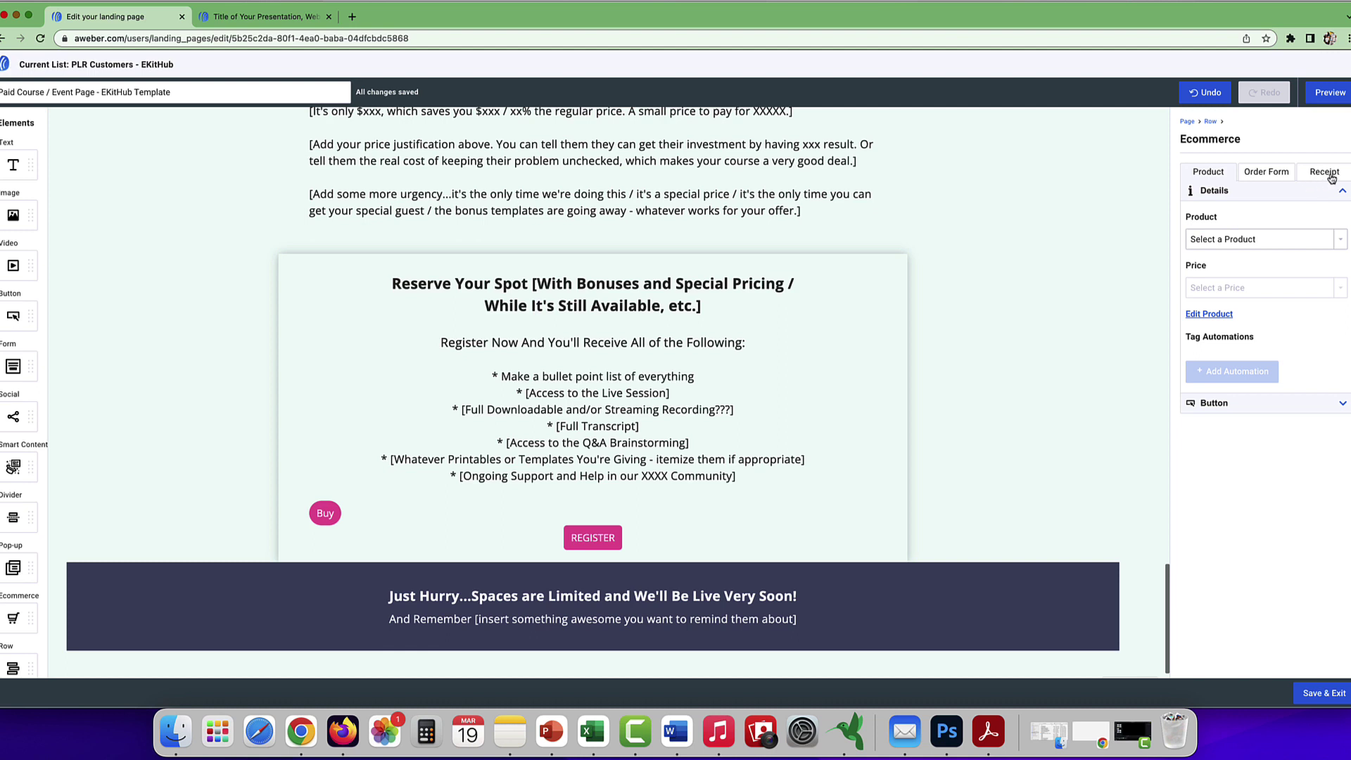
- Examine the products that can be assigned to the new Buy button without choosing one
click(1342, 243)
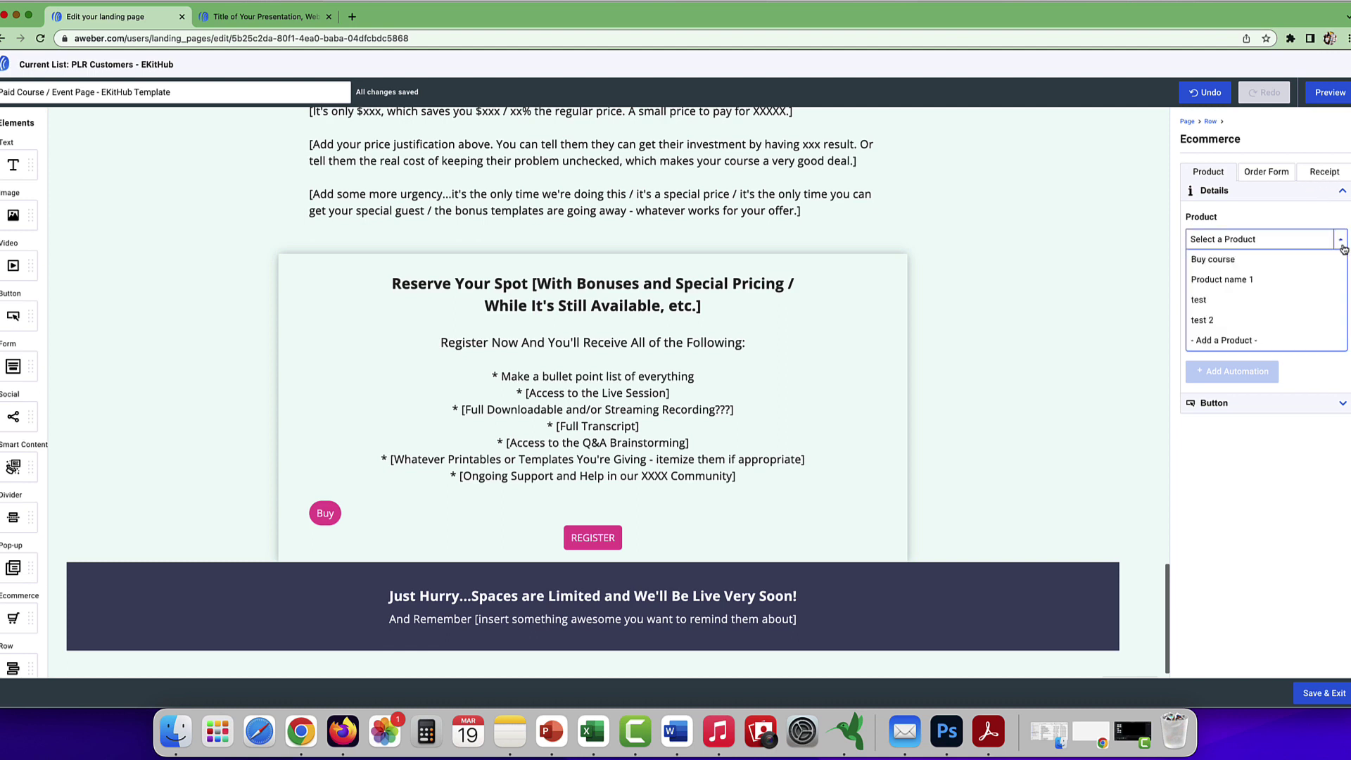
click(1262, 220)
click(1339, 247)
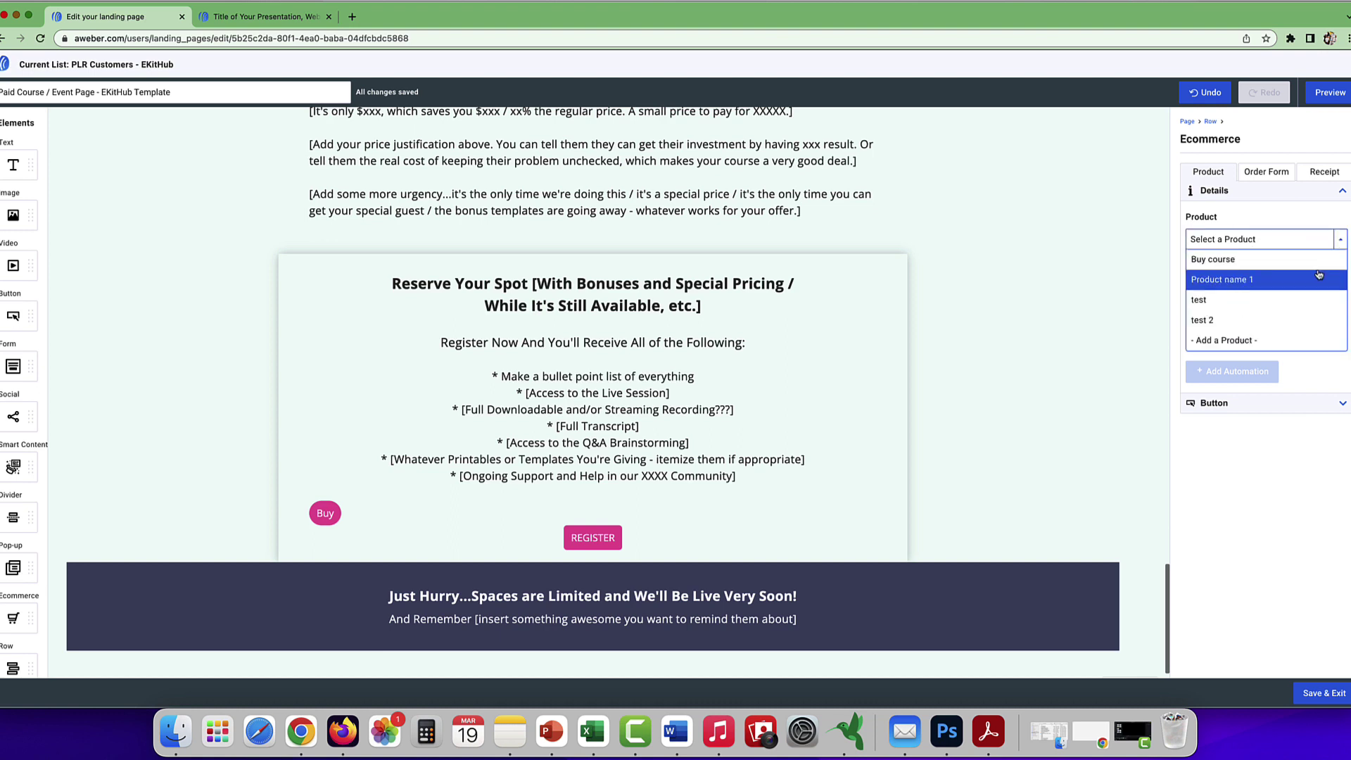
click(1261, 219)
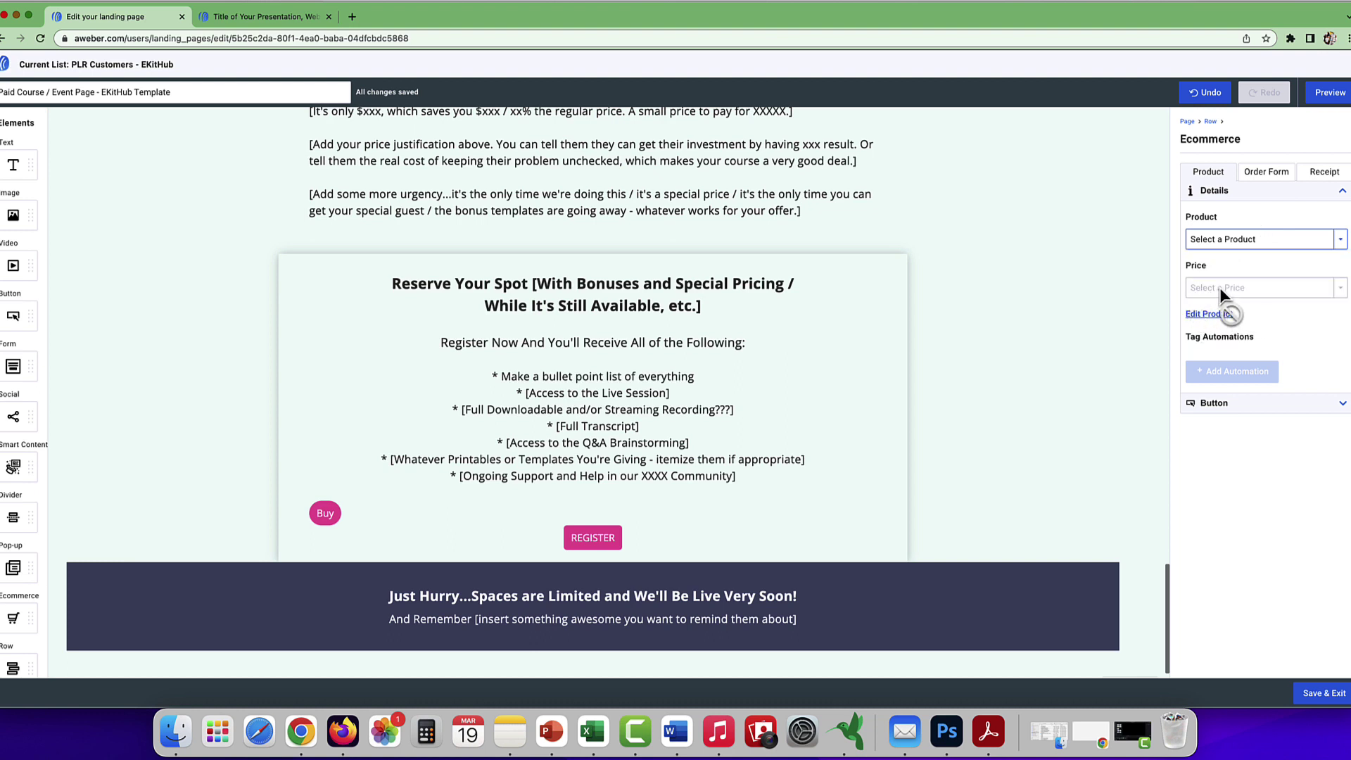
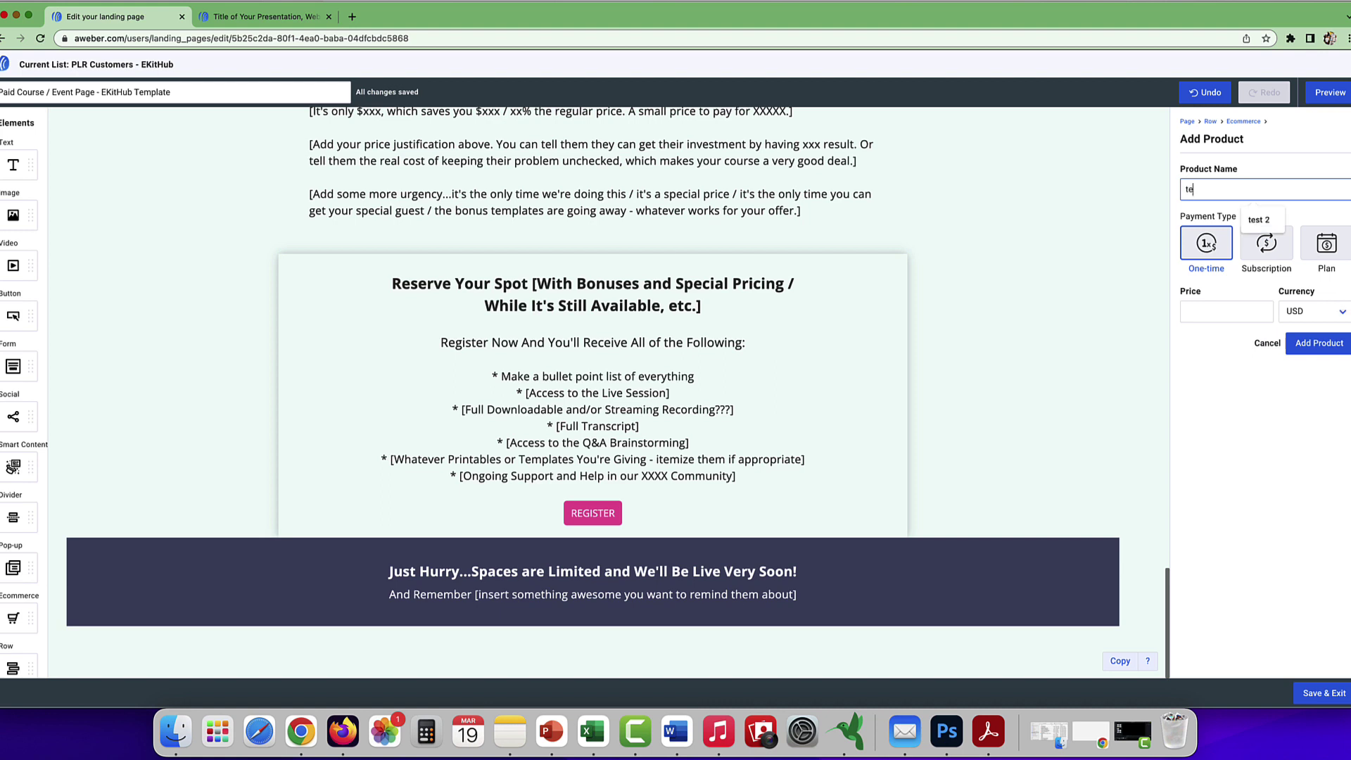
- Name the new product "test 3"
text(t 3)
click(1267, 171)
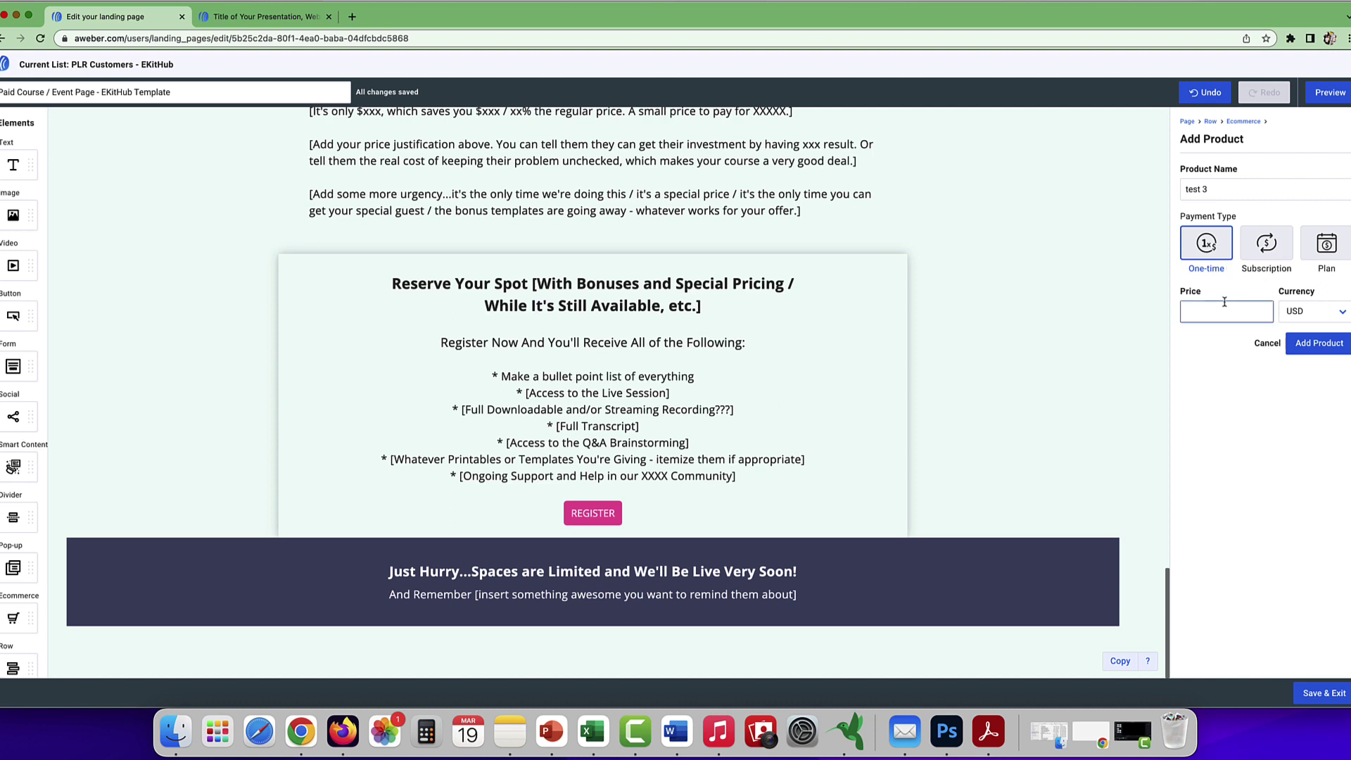
- Examine the Subscription and Plan payment types with their frequency and payment-count options, and return the product to One-time
click(1274, 247)
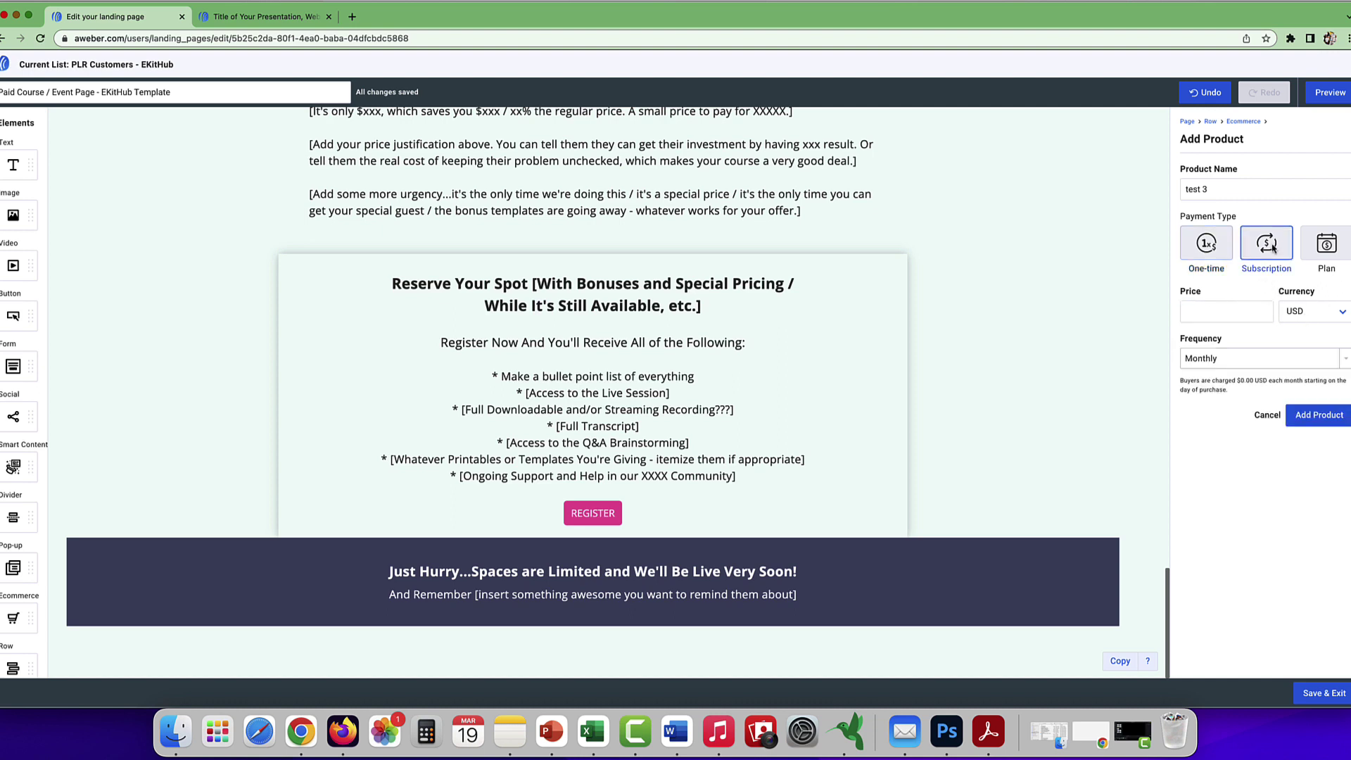
click(1229, 362)
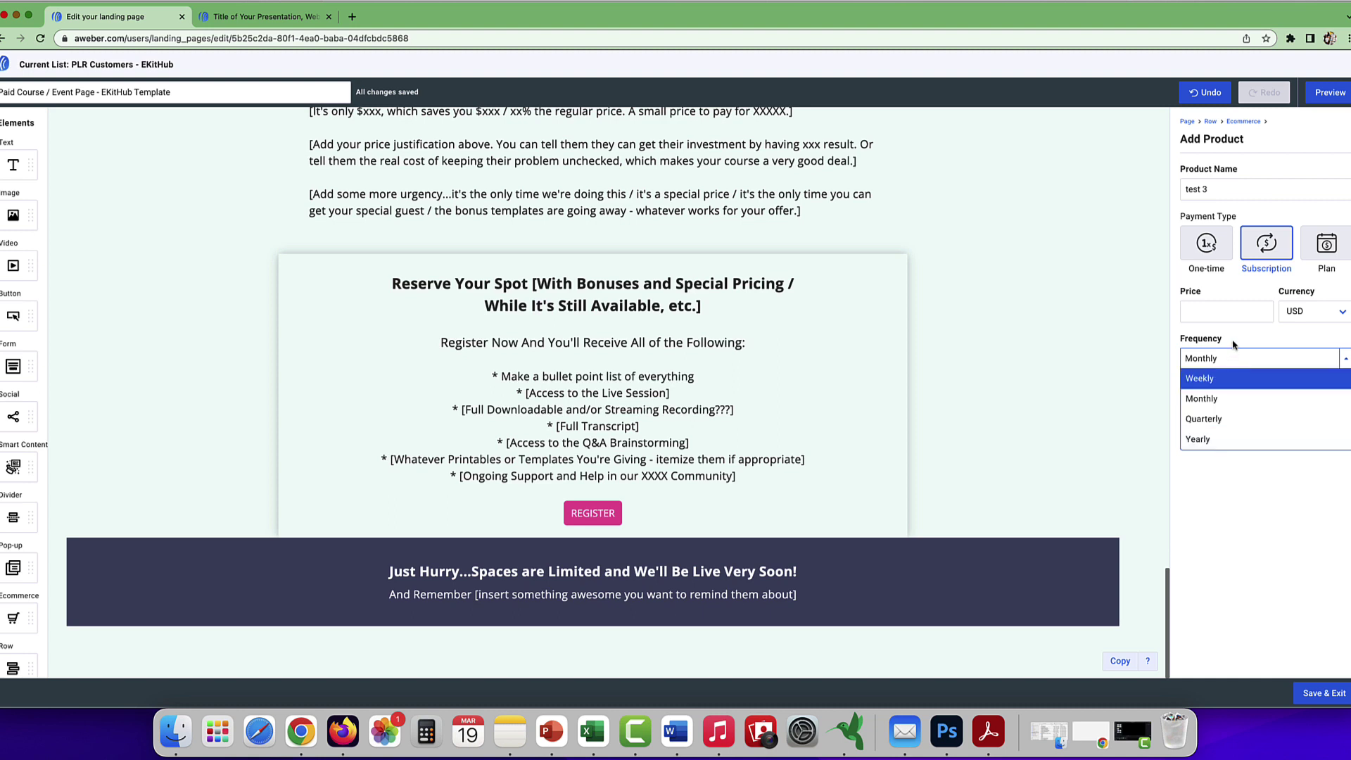
click(1234, 345)
click(1329, 258)
click(1225, 352)
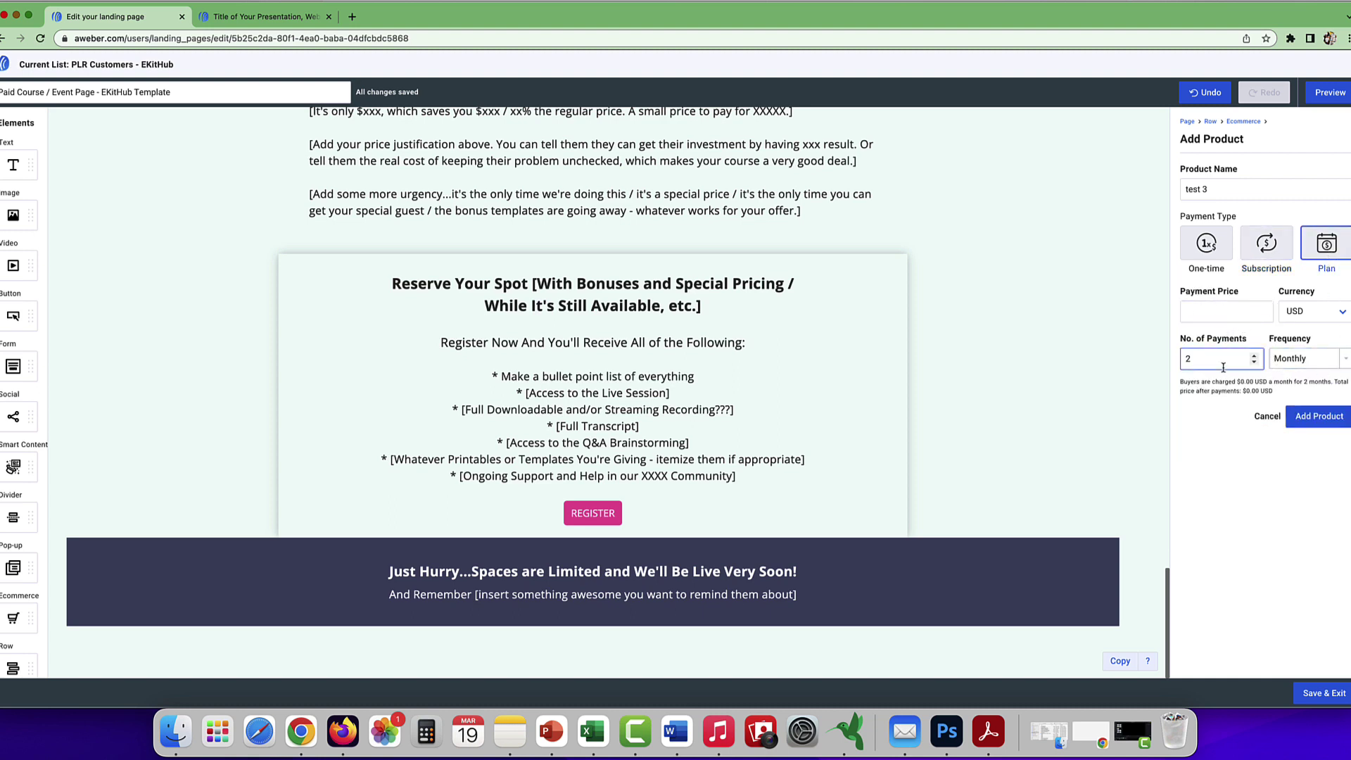
click(1346, 360)
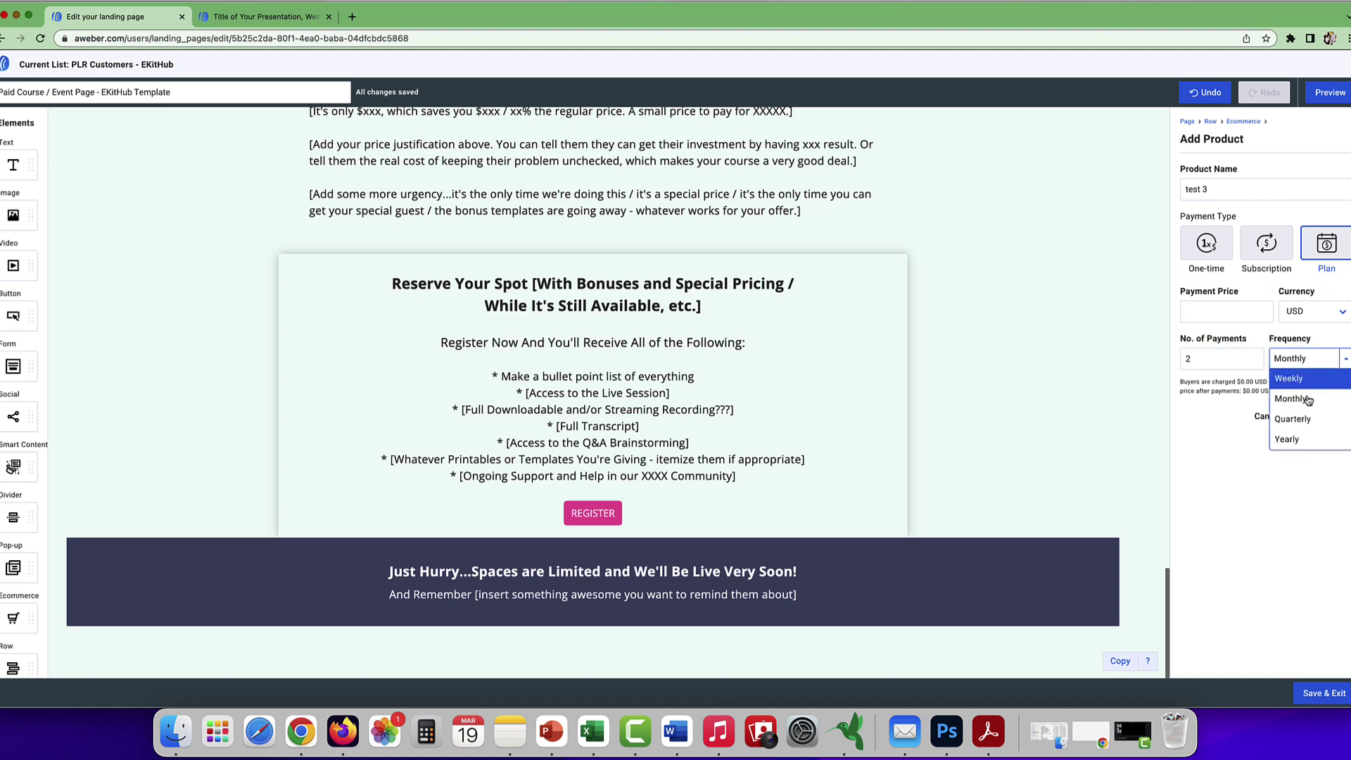
click(1214, 261)
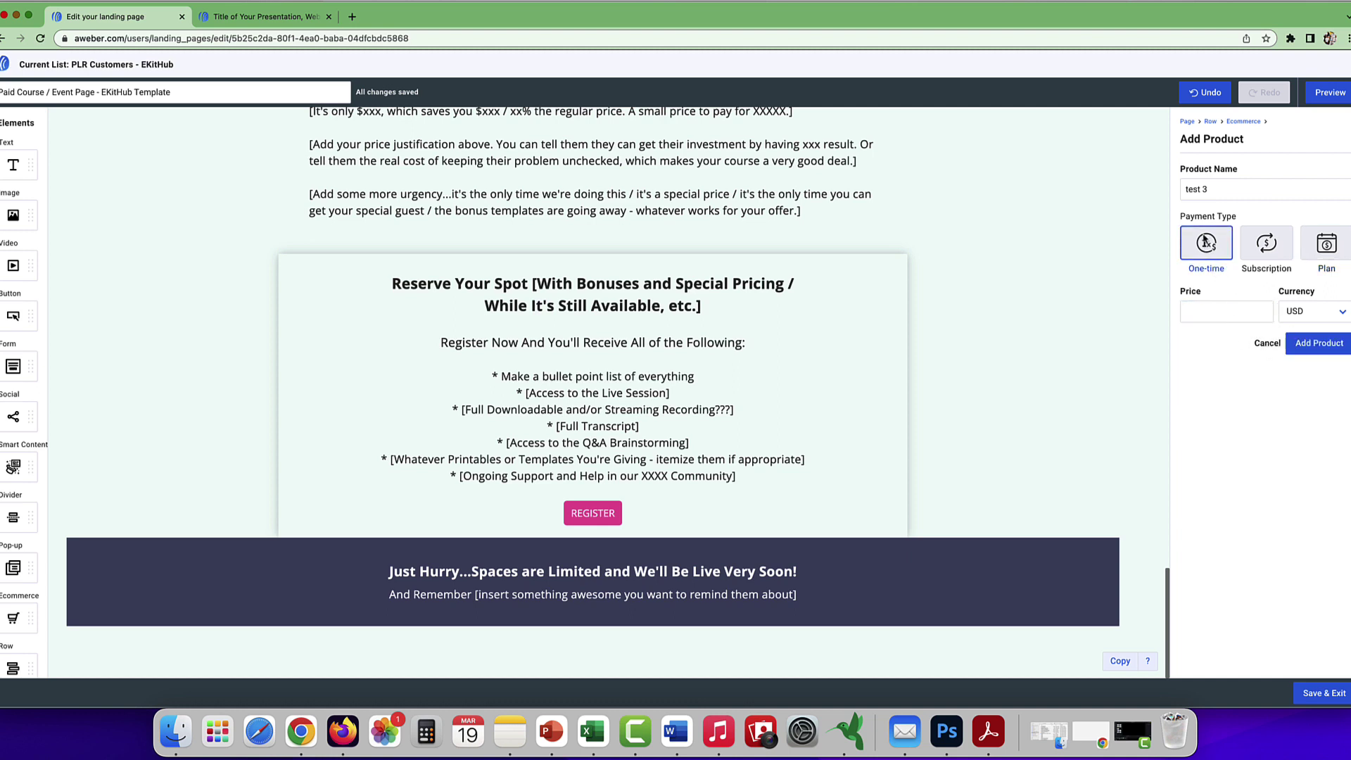
- Set the product price to $20.00 USD, add the product, and keep "test 3" assigned to the Ecommerce element
click(1209, 312)
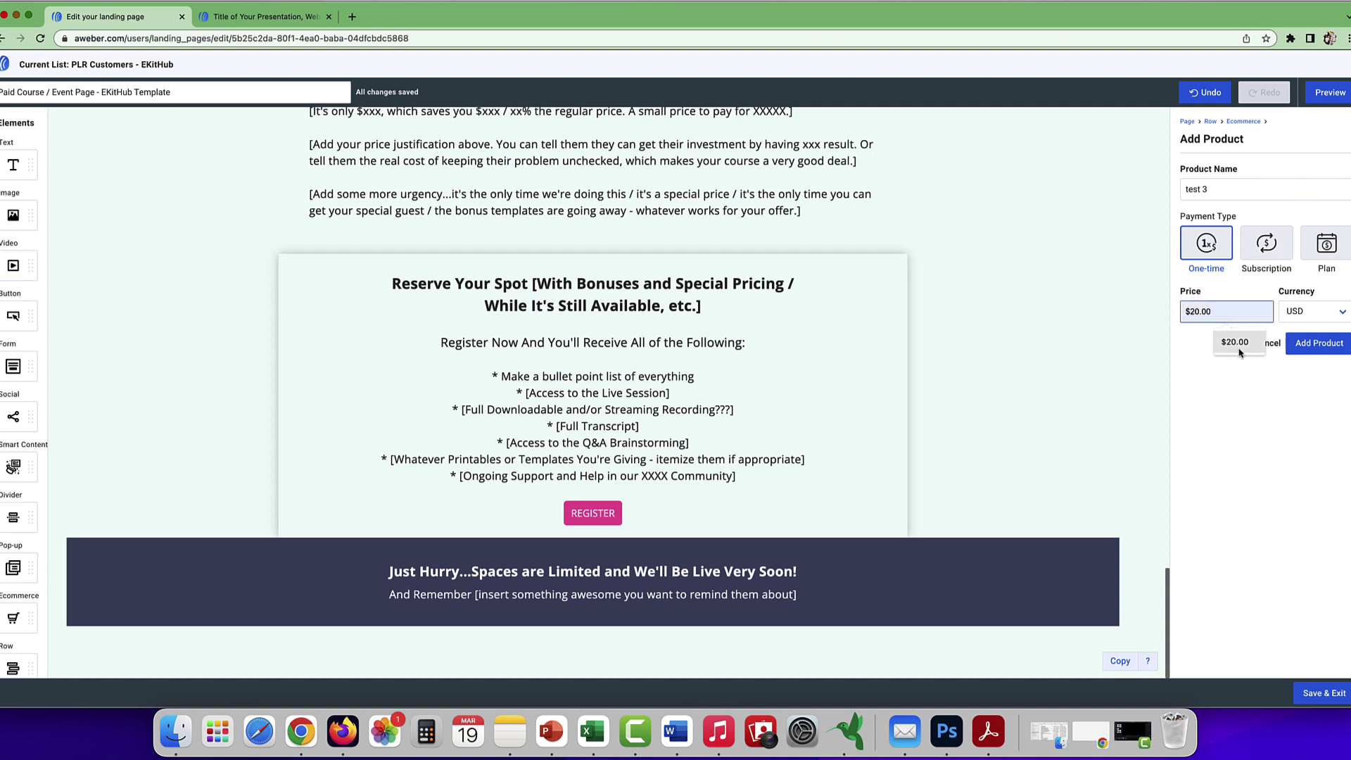
click(1241, 352)
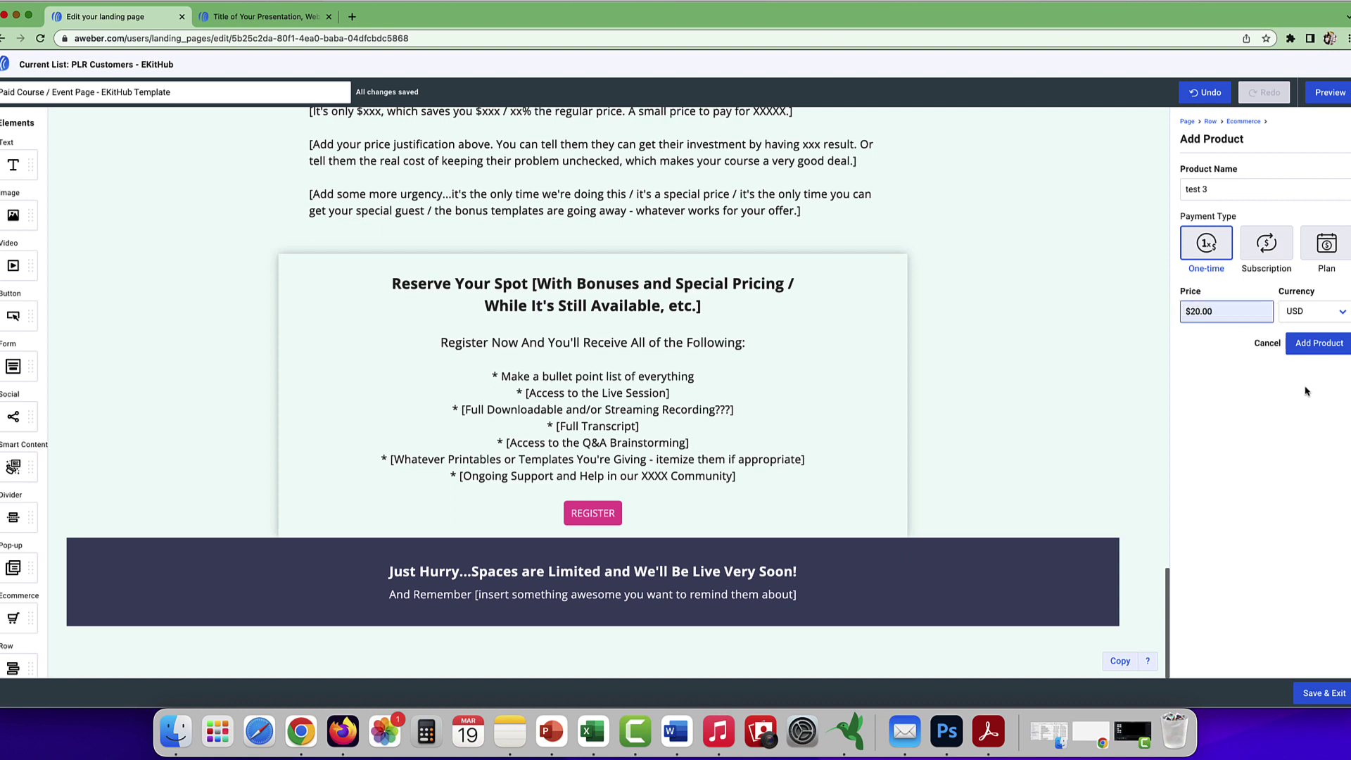
click(1324, 346)
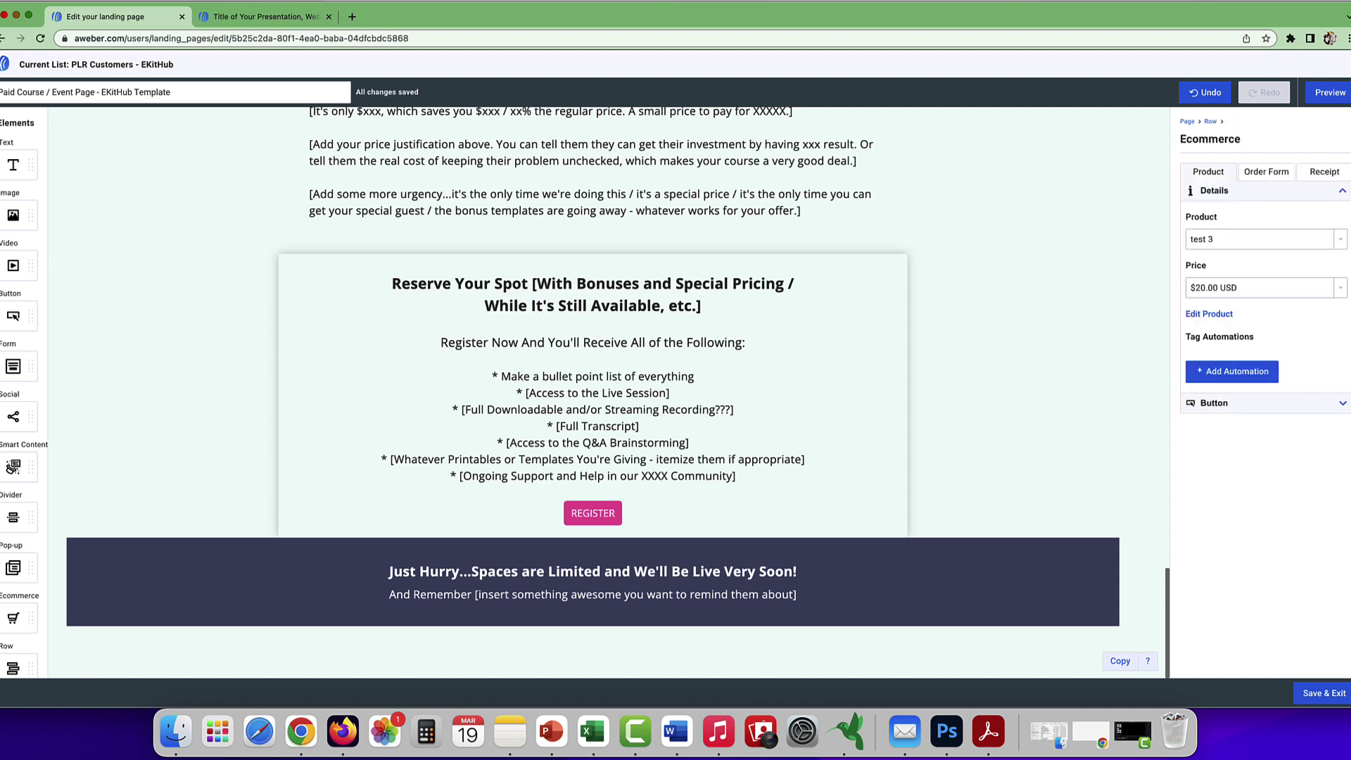
click(1342, 241)
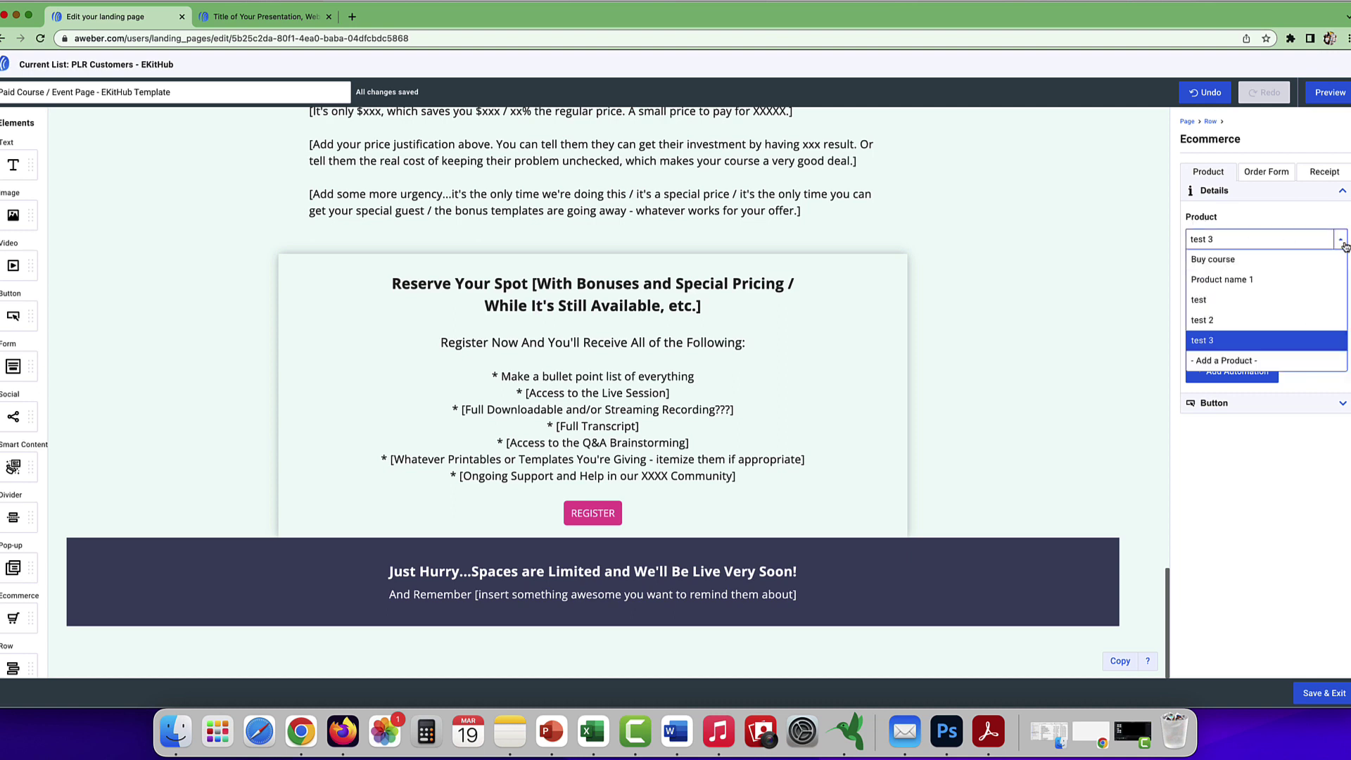
click(1212, 343)
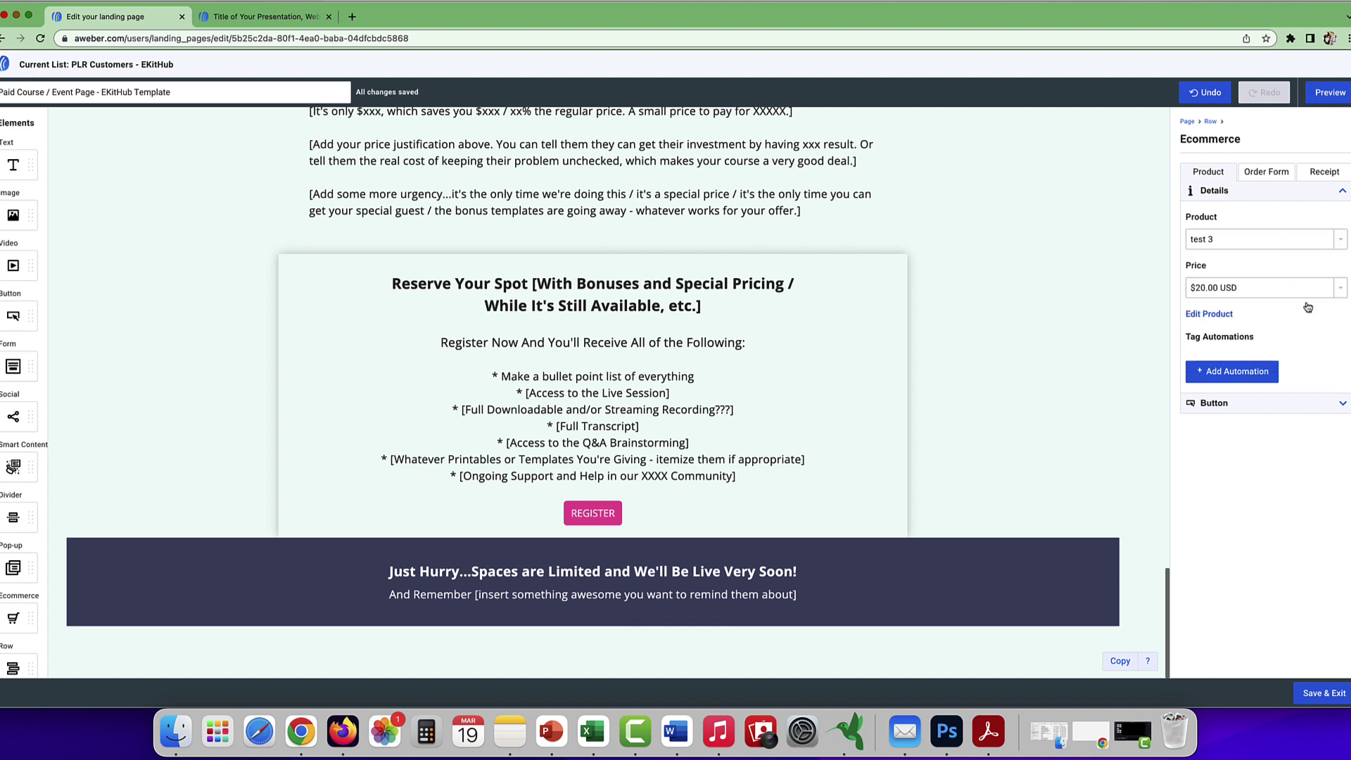
- Create a purchase automation for this product that adds the tag "test 3" and removes the tag "previous product"
click(1228, 379)
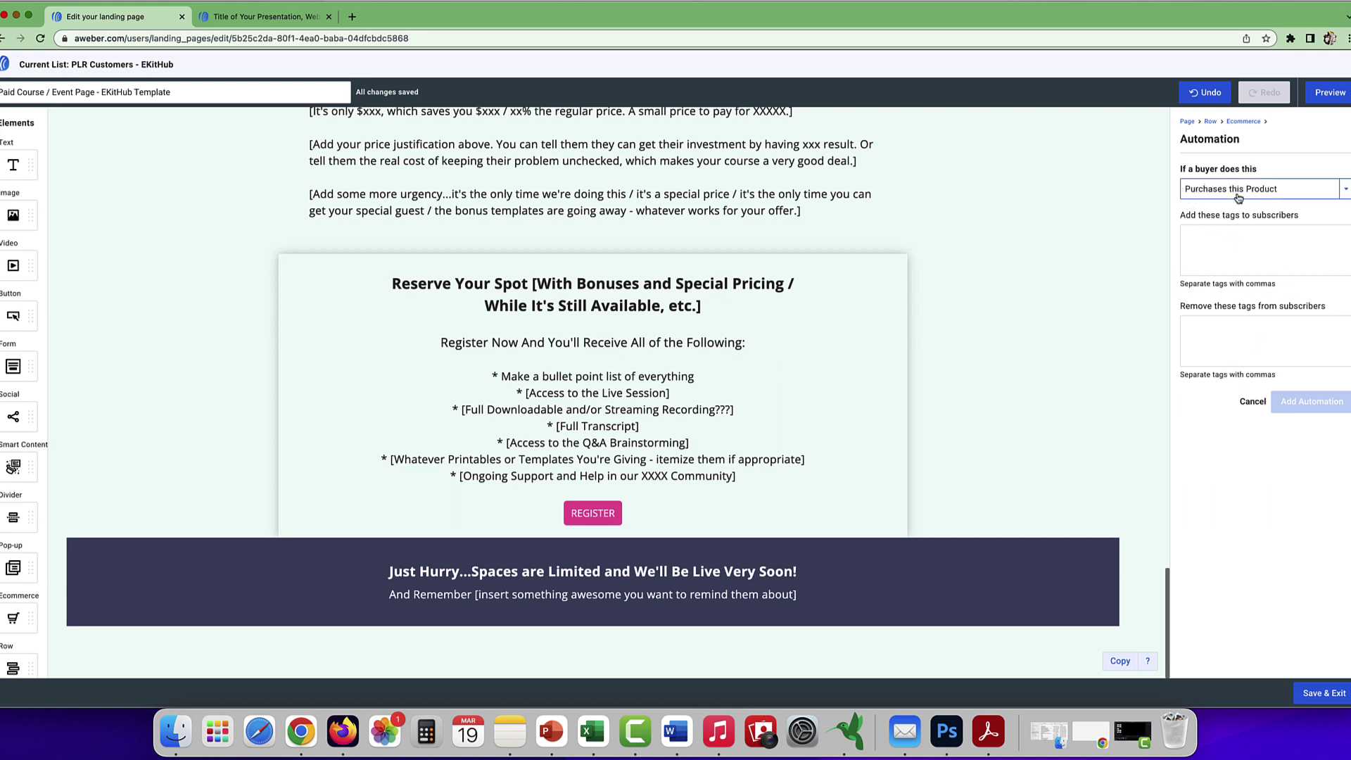
click(1235, 243)
text(test 3)
key(Return)
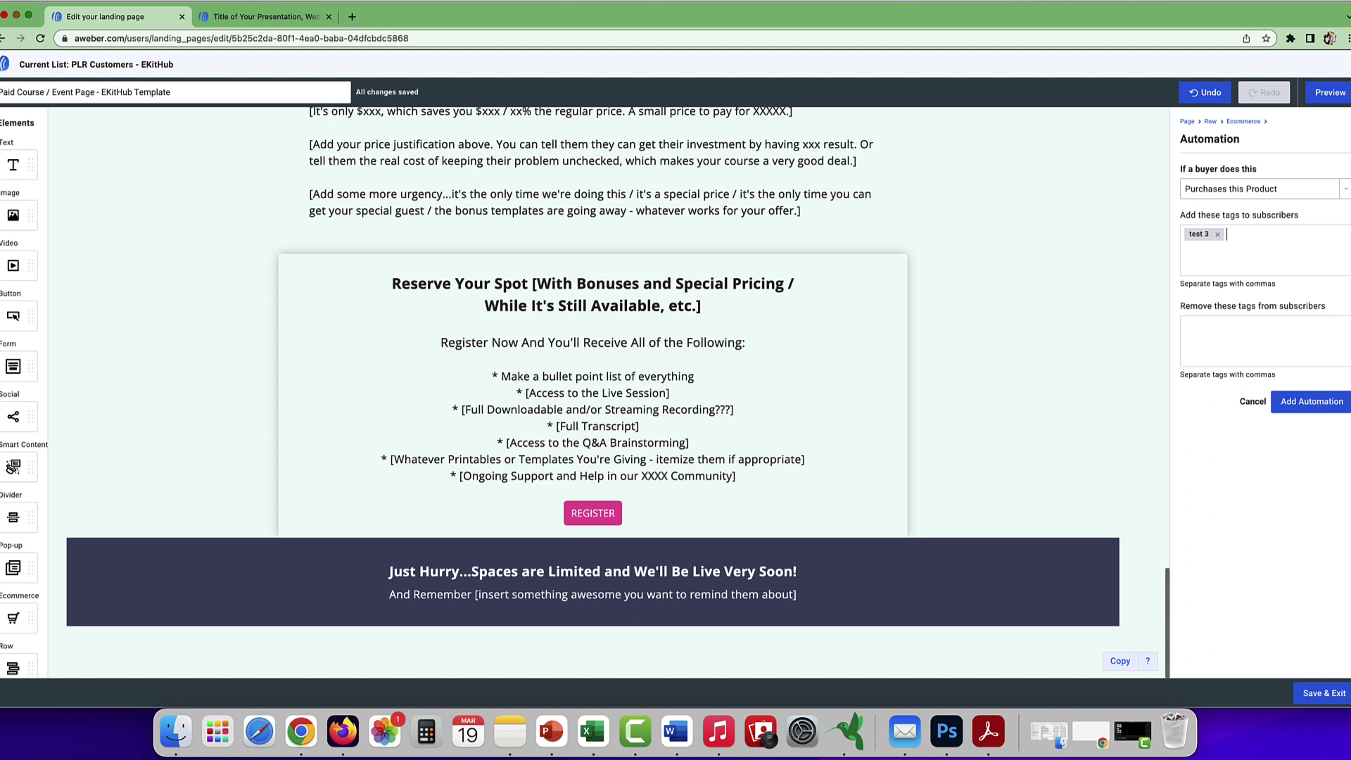
click(1215, 331)
text(previous product)
key(Return)
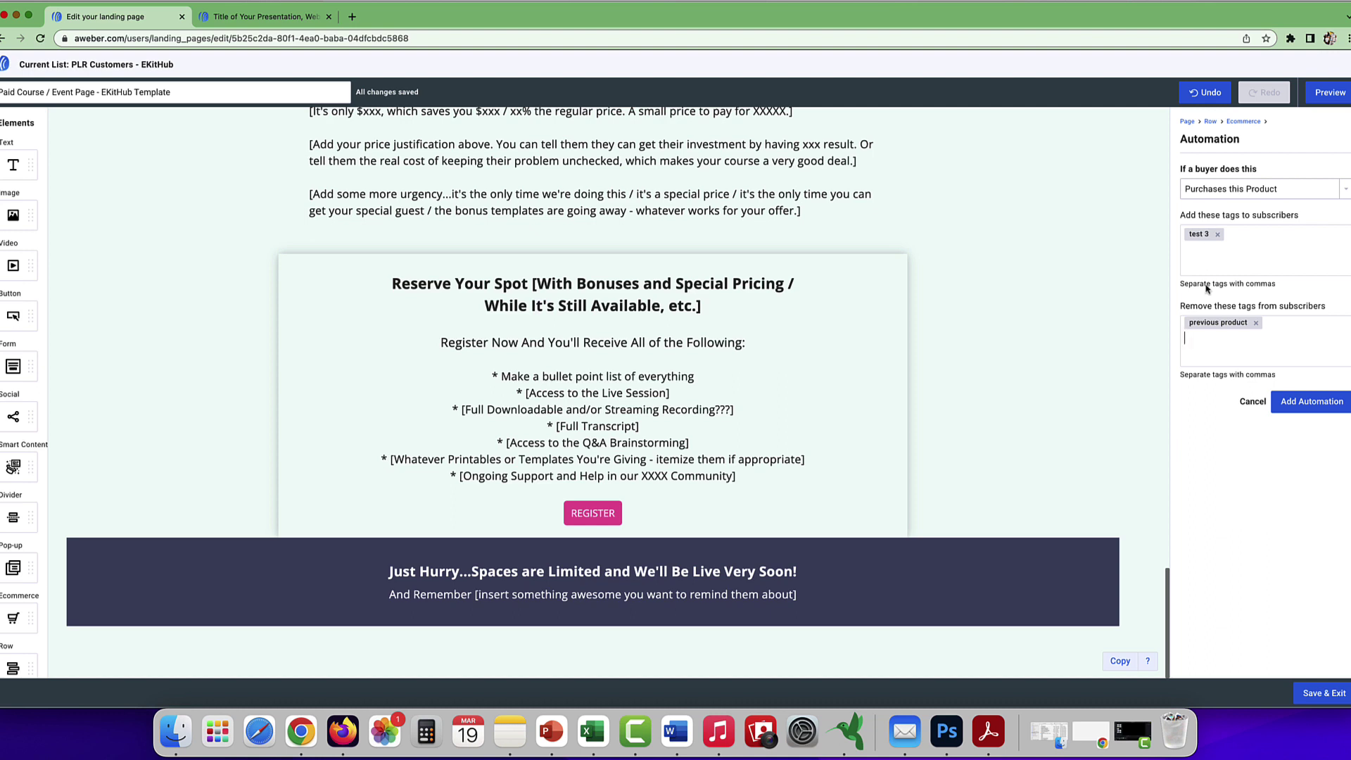
- Include "test 2" among the tags removed from buyers and add the automation to the product
click(1232, 346)
click(1232, 346)
text(test)
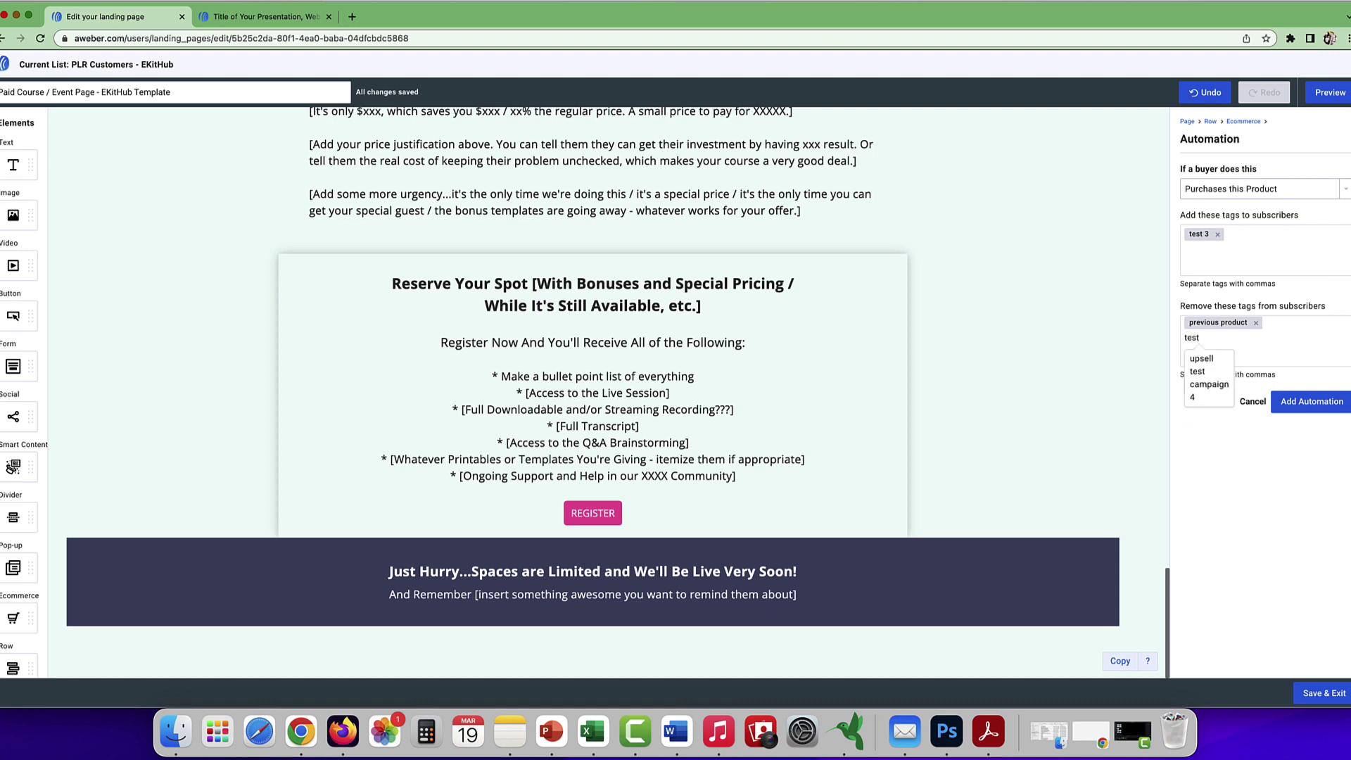
text( 2)
key(Return)
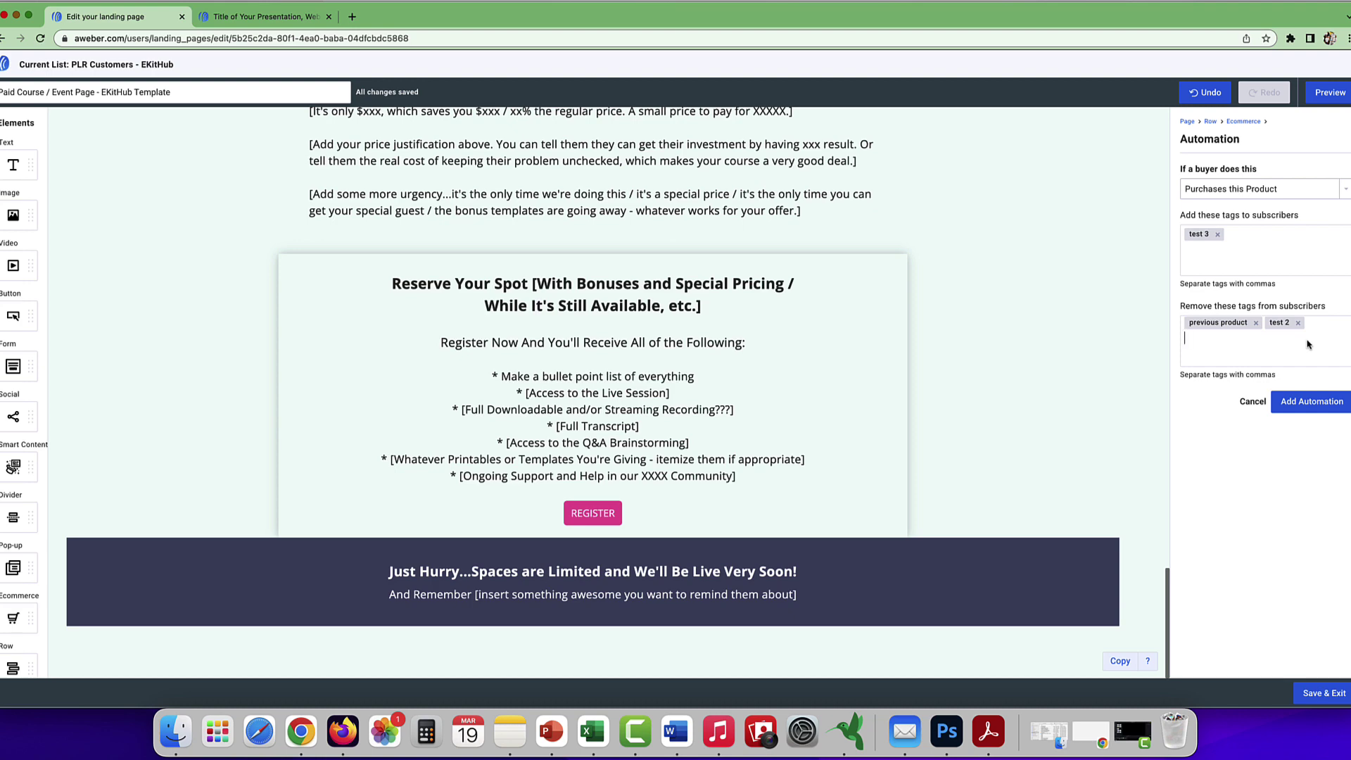
click(1312, 402)
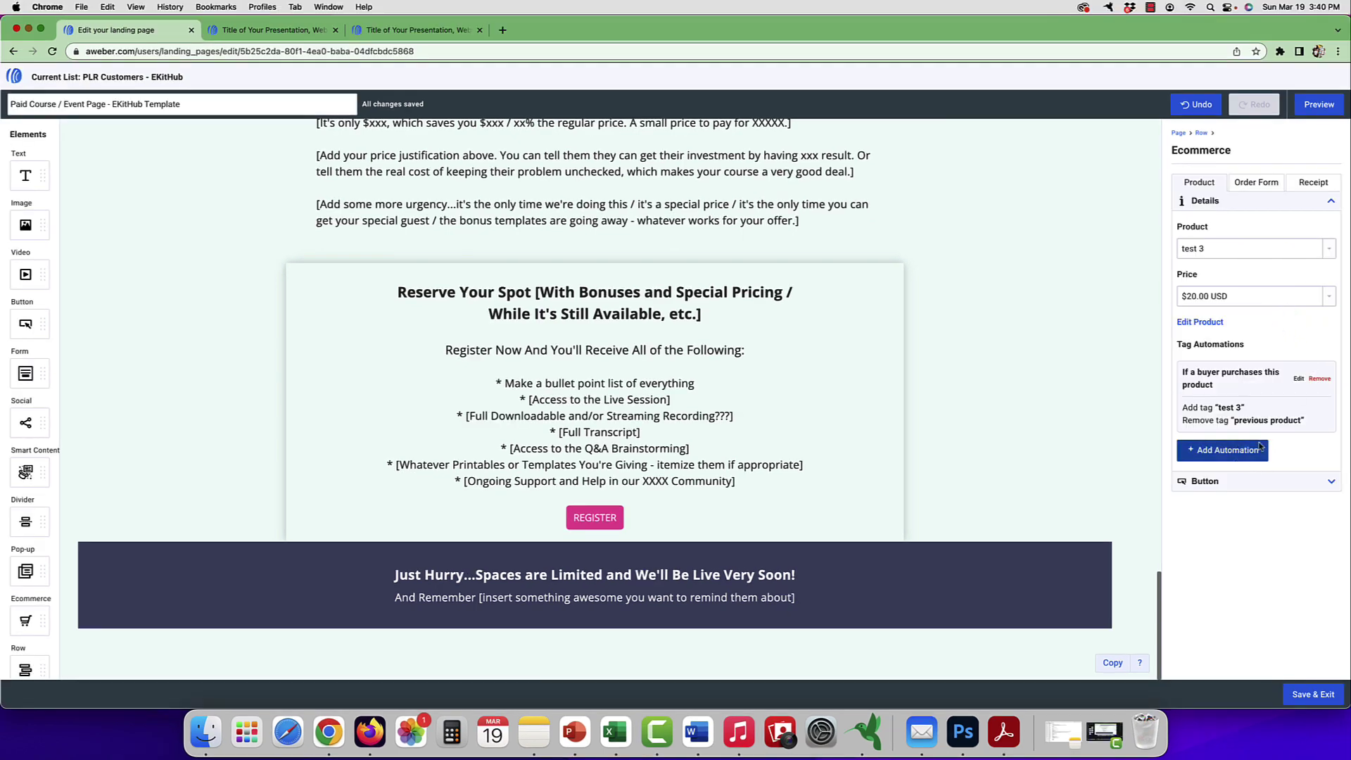
- Turn off Auto Size for the Pay button on the order form
click(1256, 187)
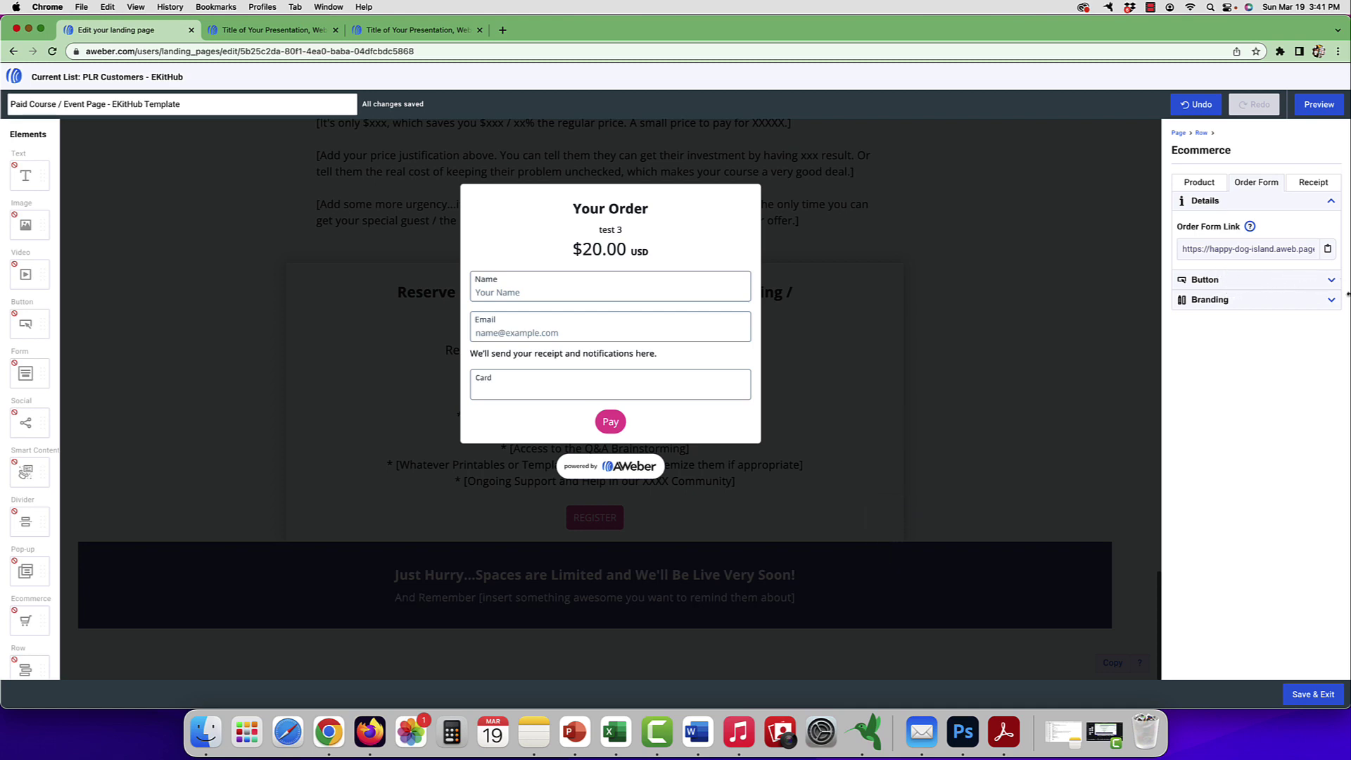
click(1322, 285)
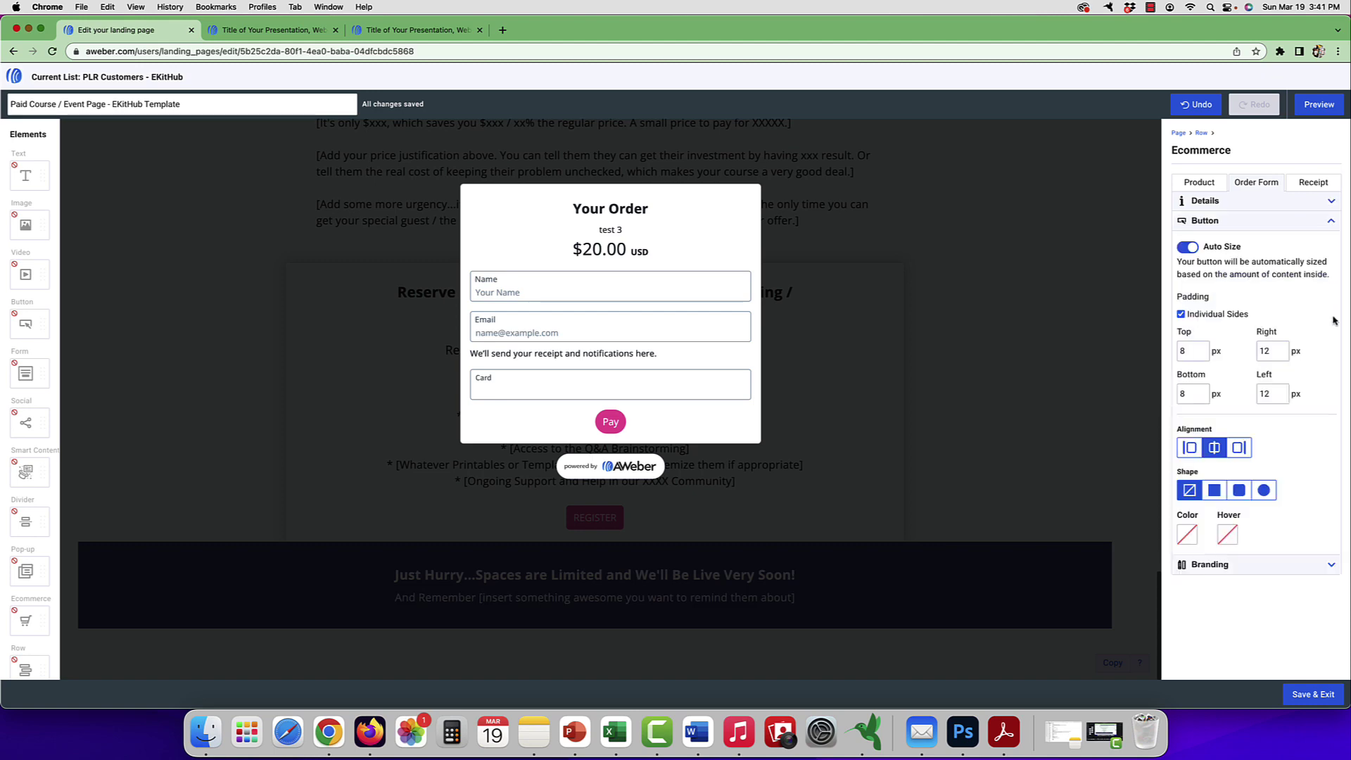
click(1194, 250)
click(1194, 251)
click(1194, 251)
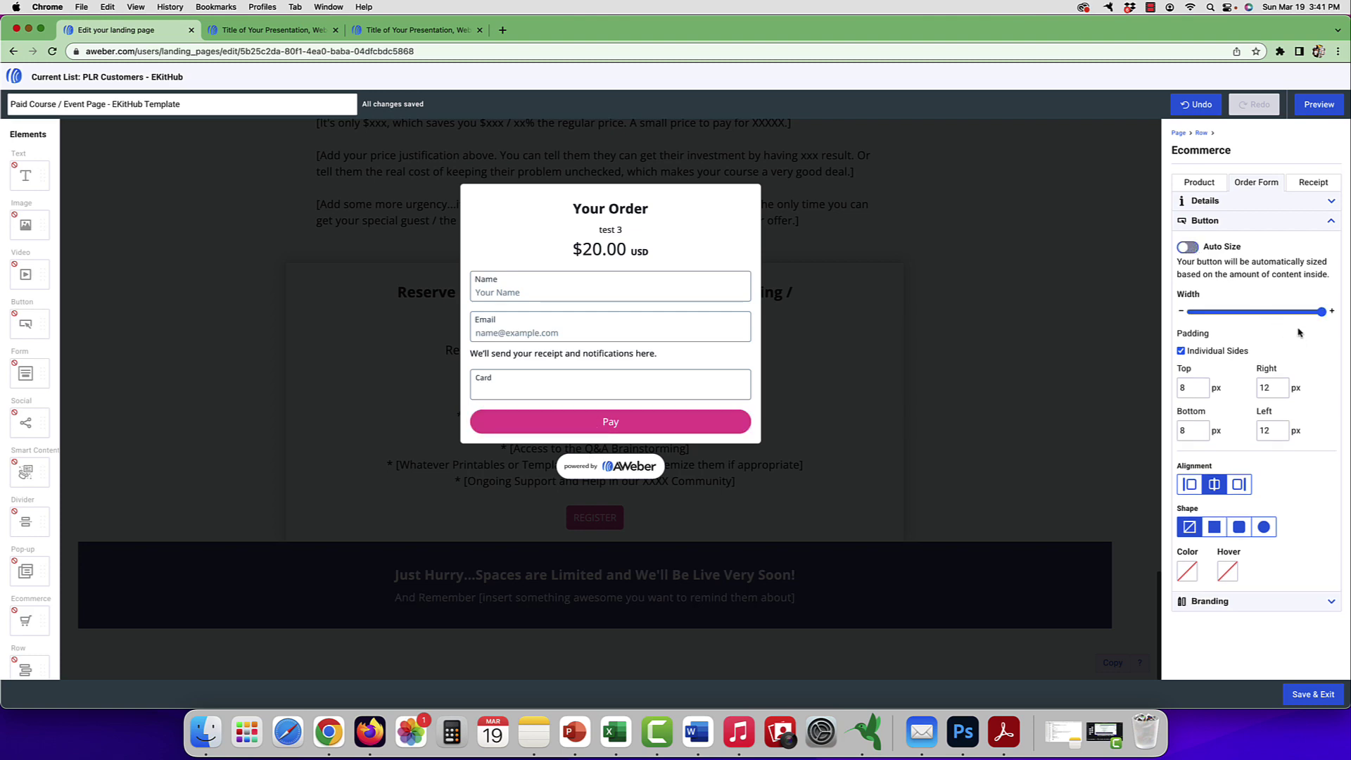
click(1194, 251)
click(1194, 251)
- Try the order form without AWeber Branding and switch the branding back on
click(1330, 604)
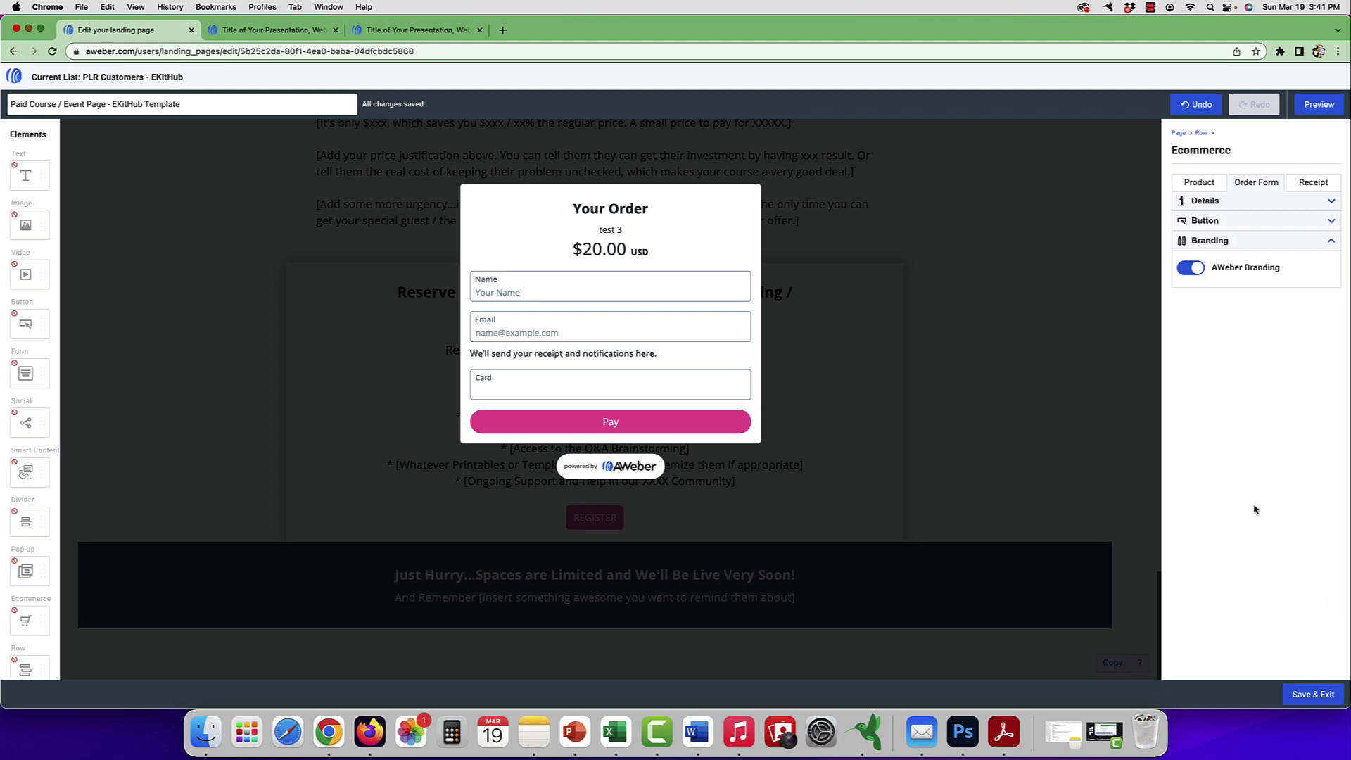
click(1198, 276)
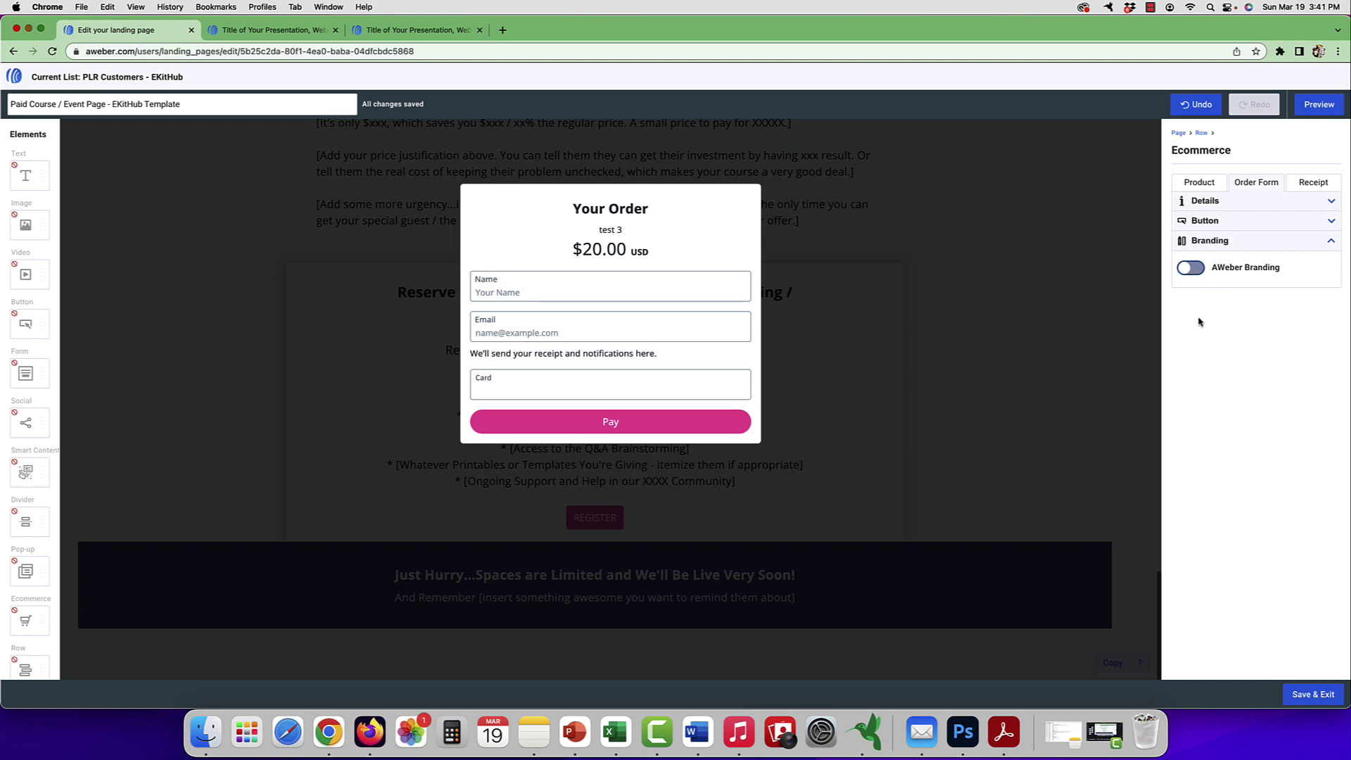
click(1197, 275)
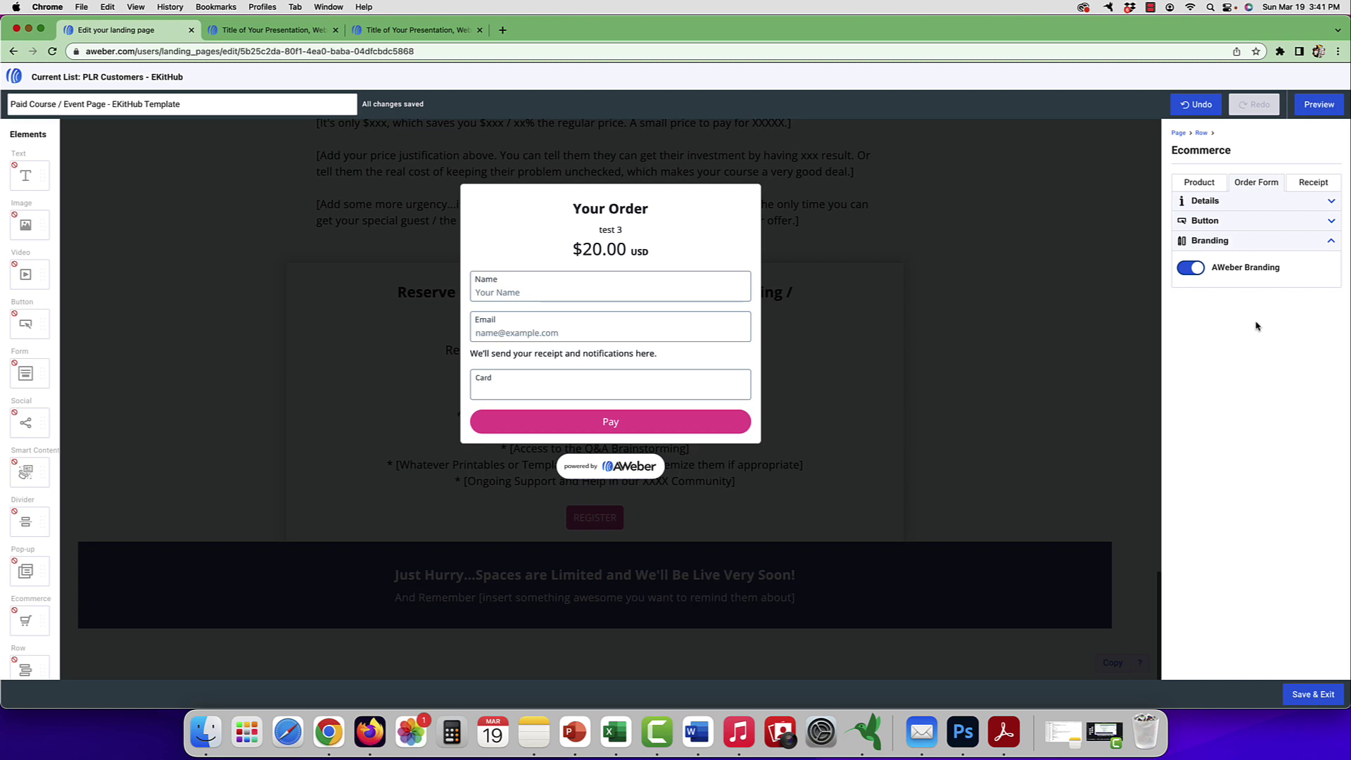
- Examine the receipt's details and button settings, trying Redirect to Custom URL before returning to Show Receipt
click(1306, 184)
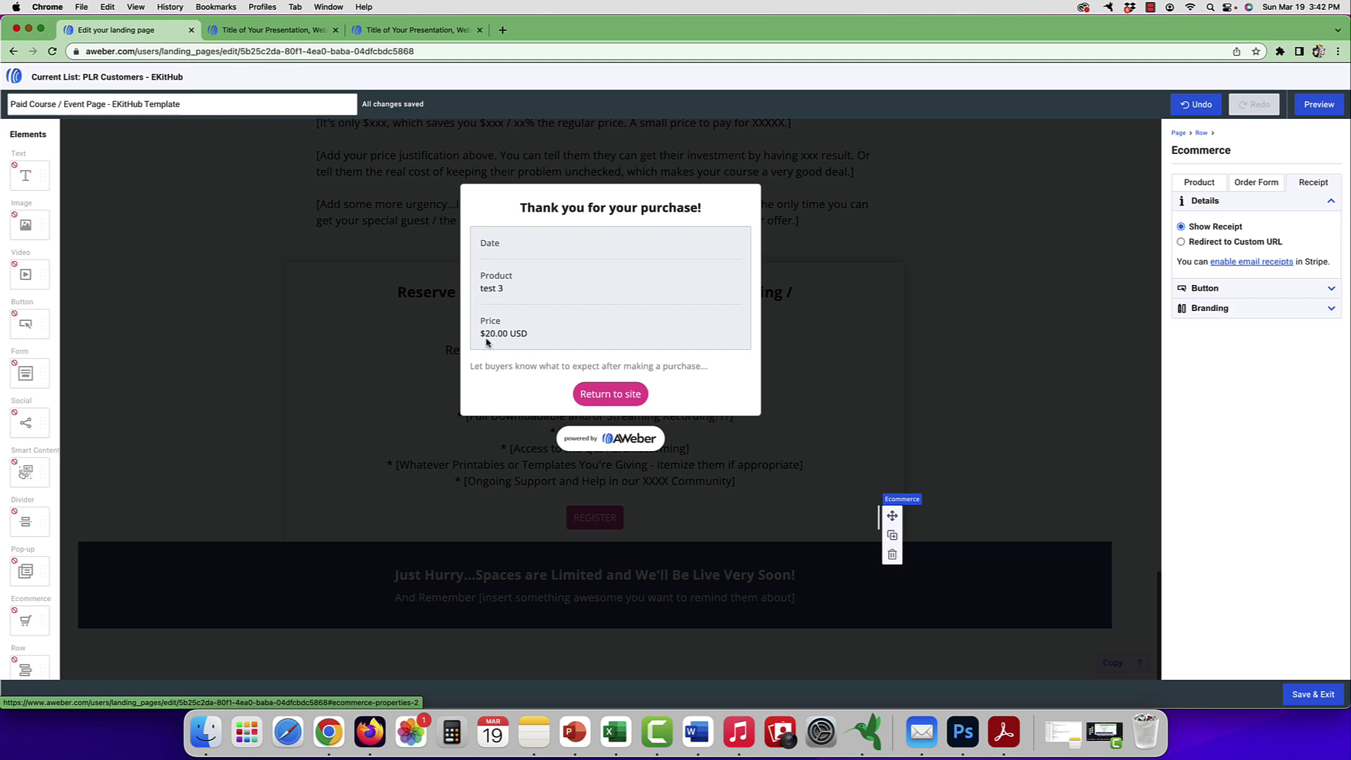
click(1182, 242)
click(1204, 272)
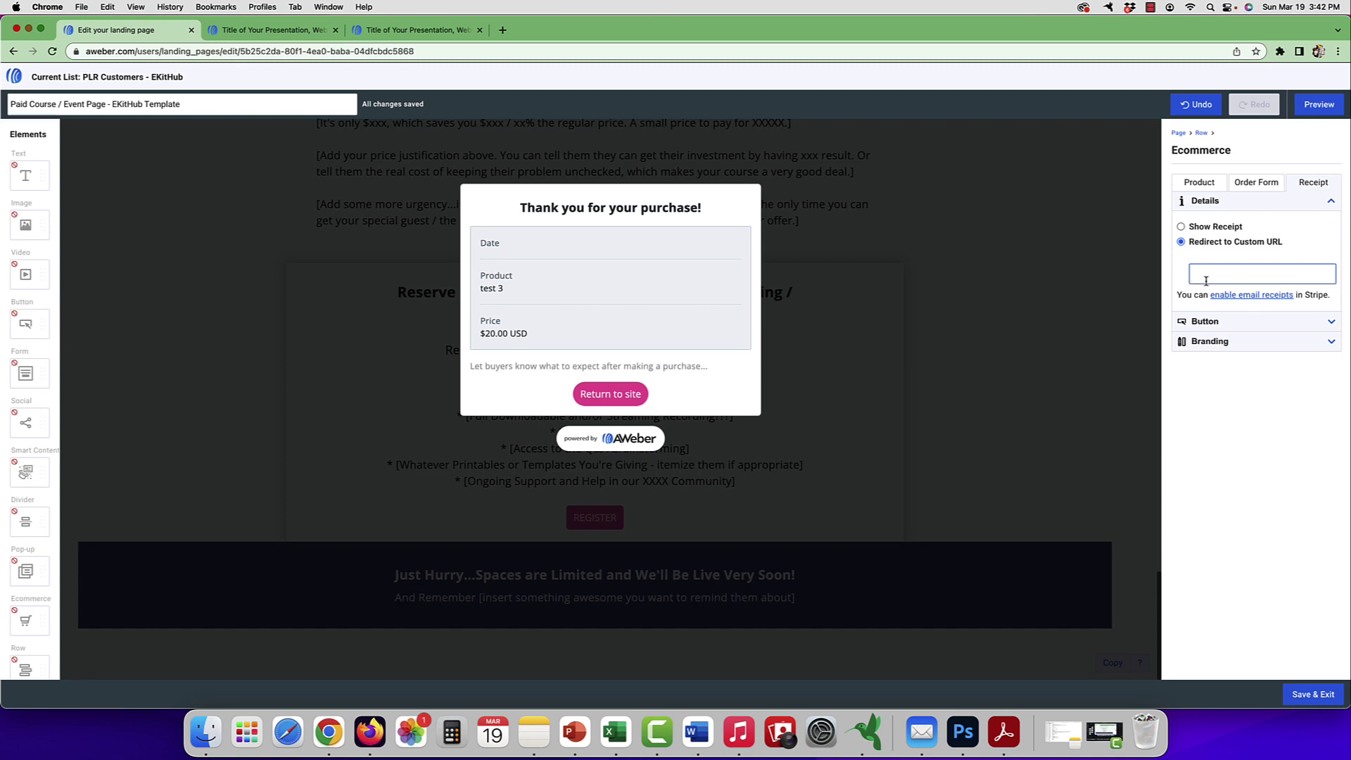
click(1183, 228)
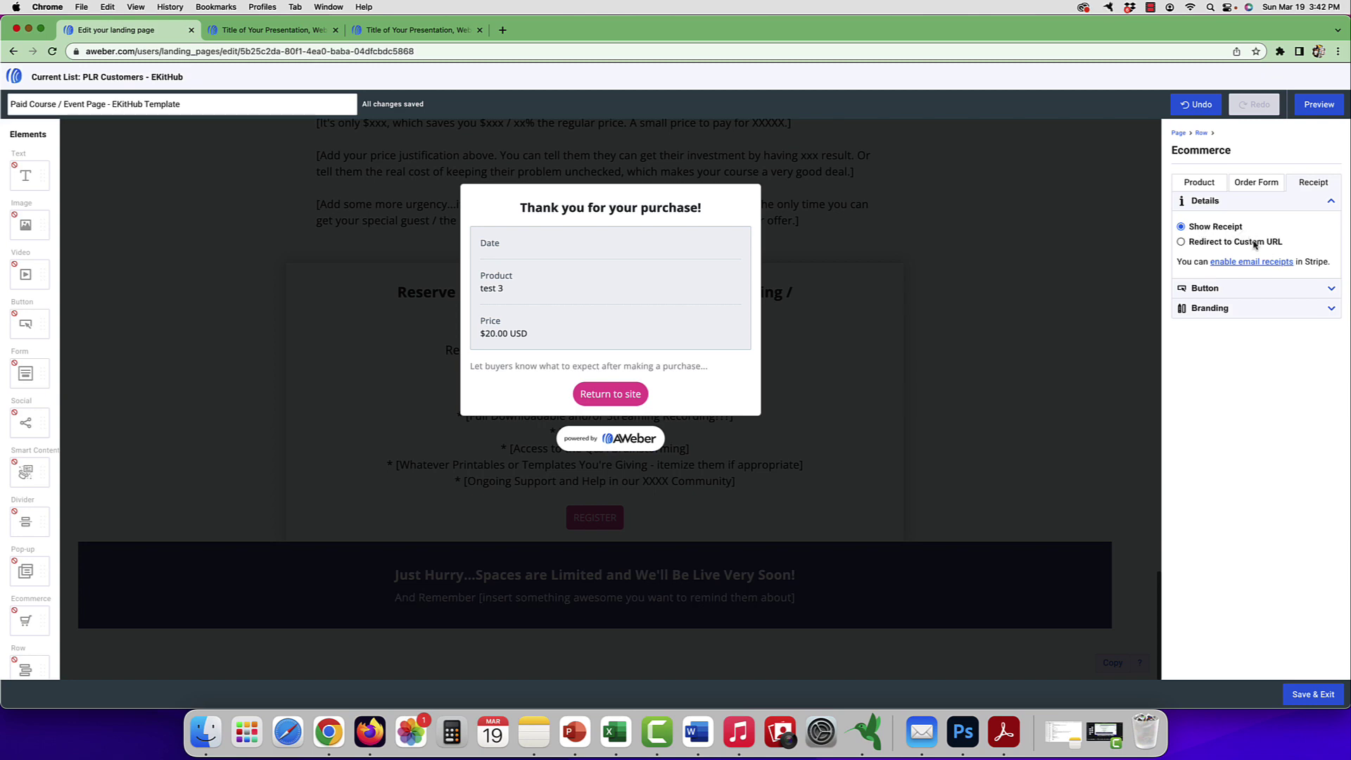
click(1331, 289)
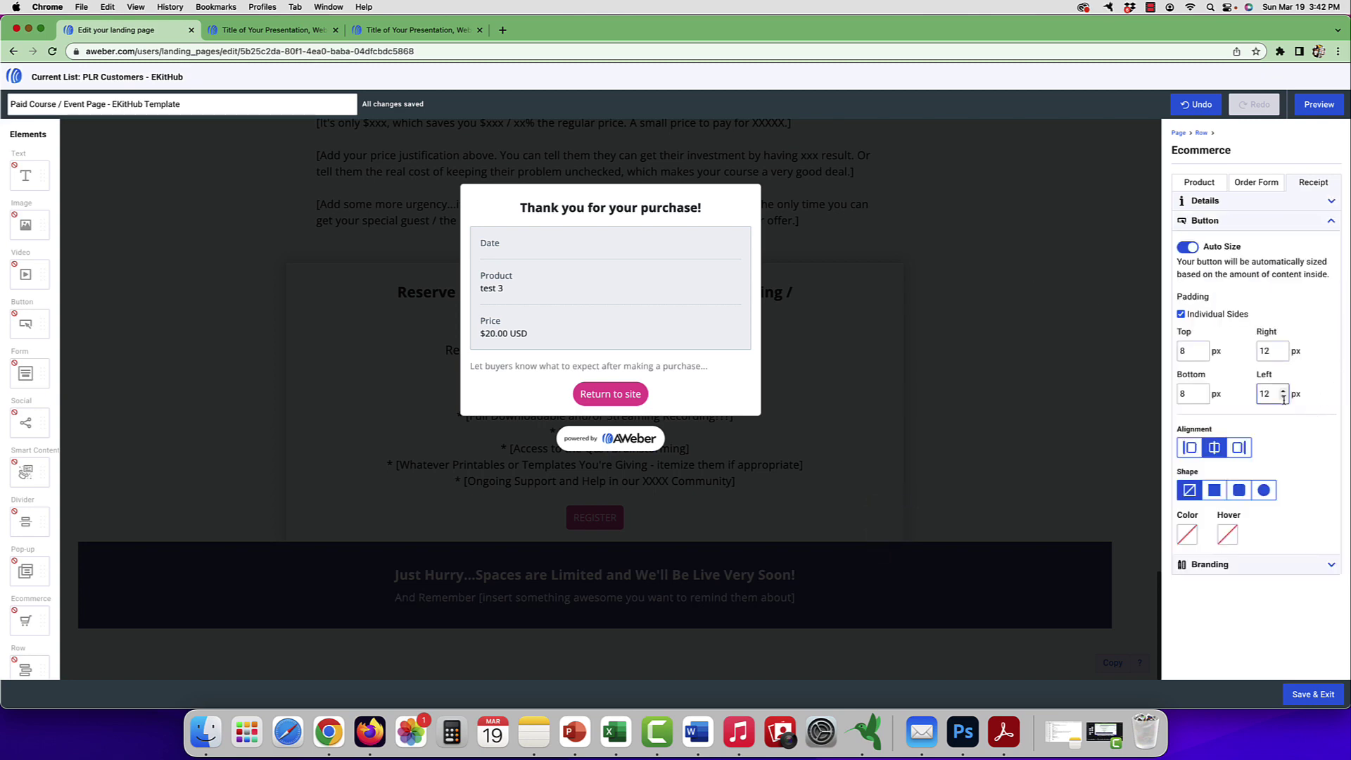
- Save and exit the landing page editor, and publish the changes to "Paid Course / Event Page - EKitHub Template"
click(1309, 702)
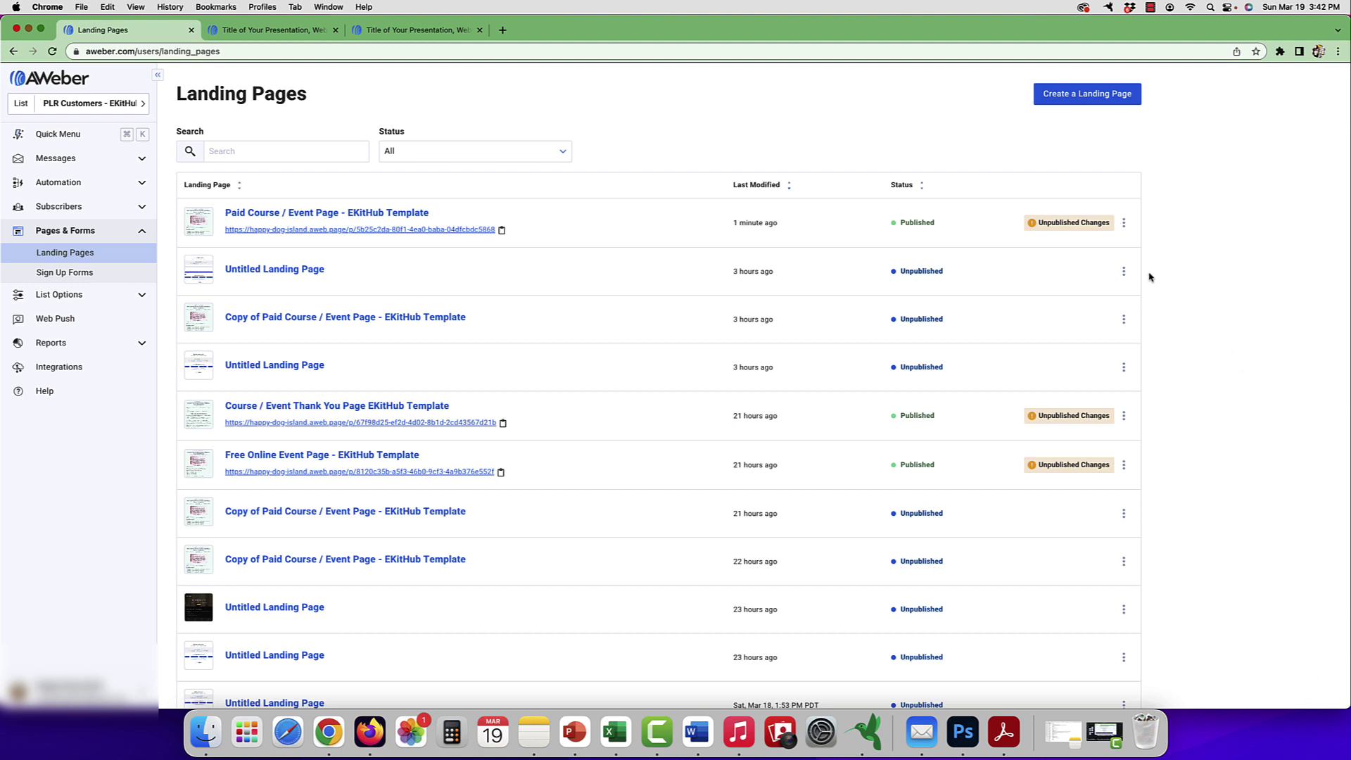
click(1126, 224)
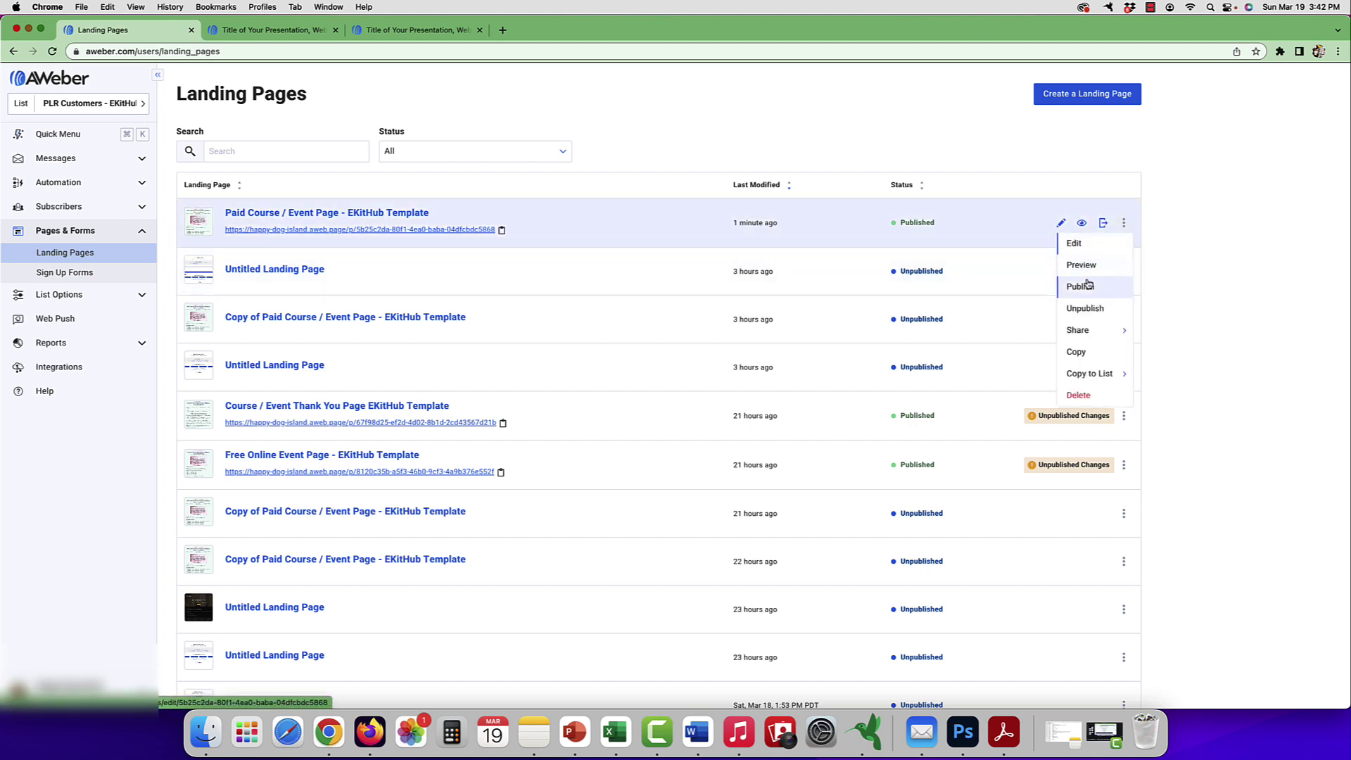
click(1215, 241)
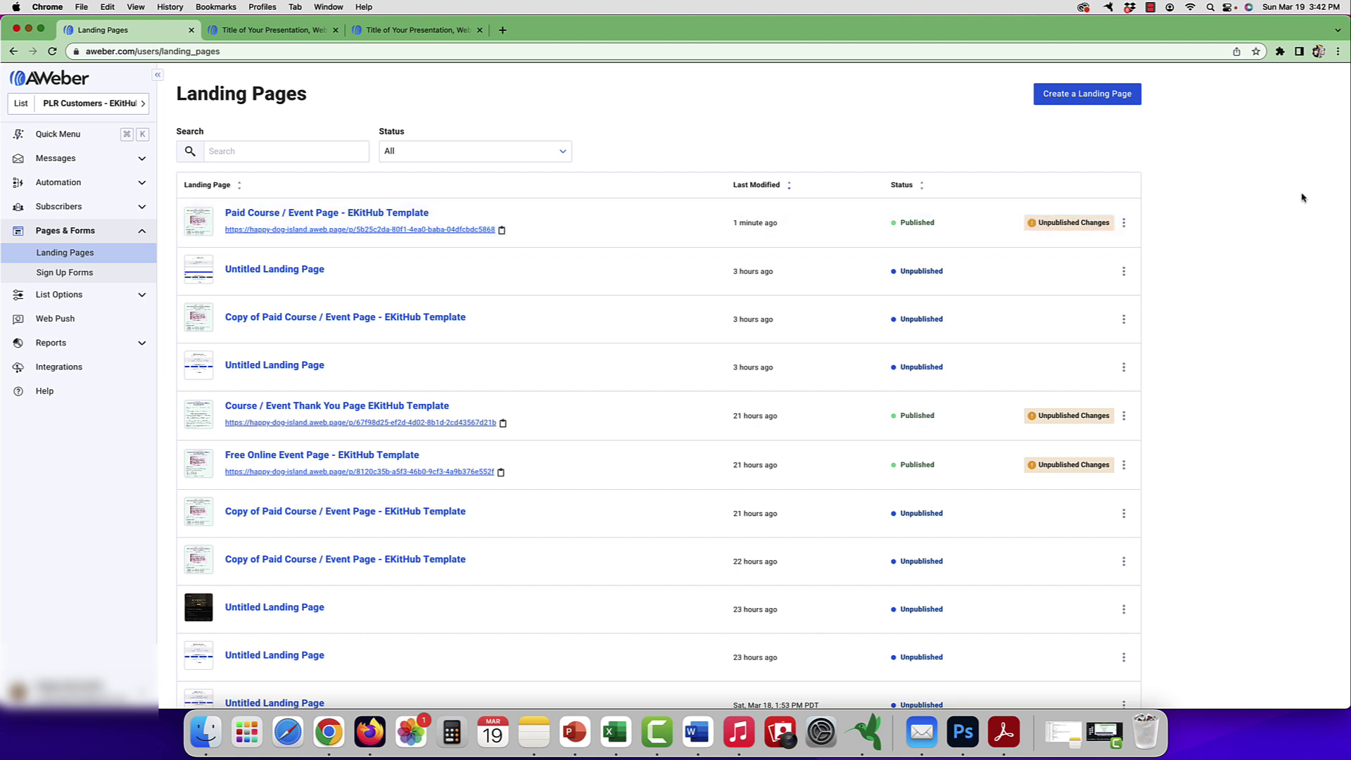
click(1124, 223)
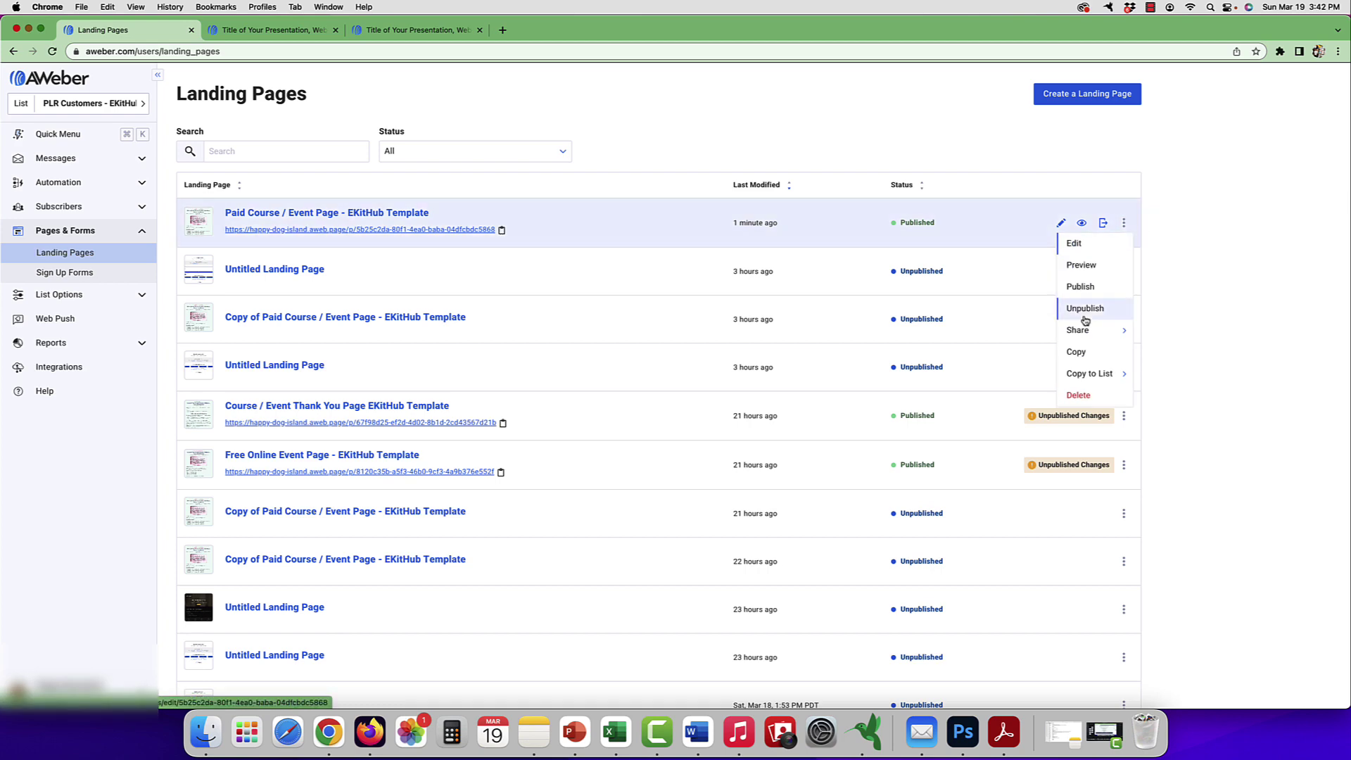
click(1083, 288)
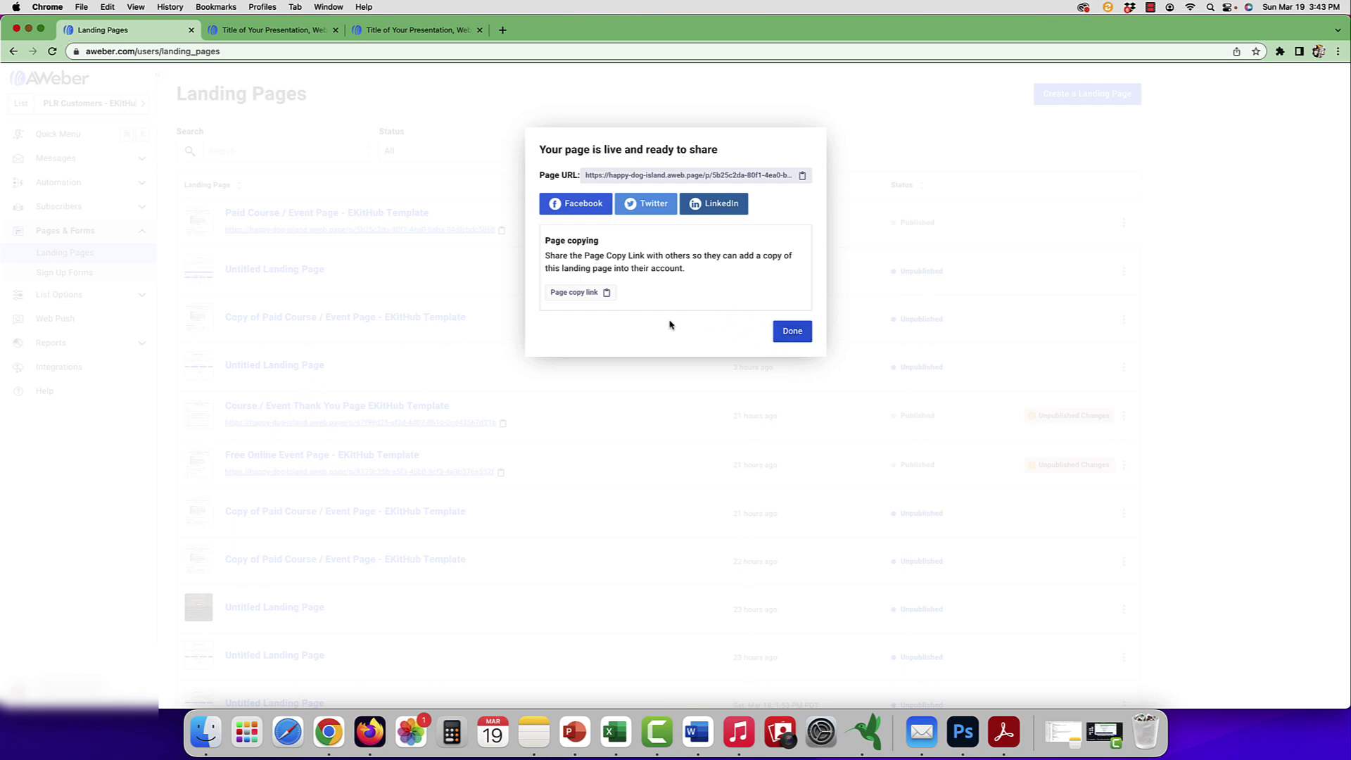
click(797, 332)
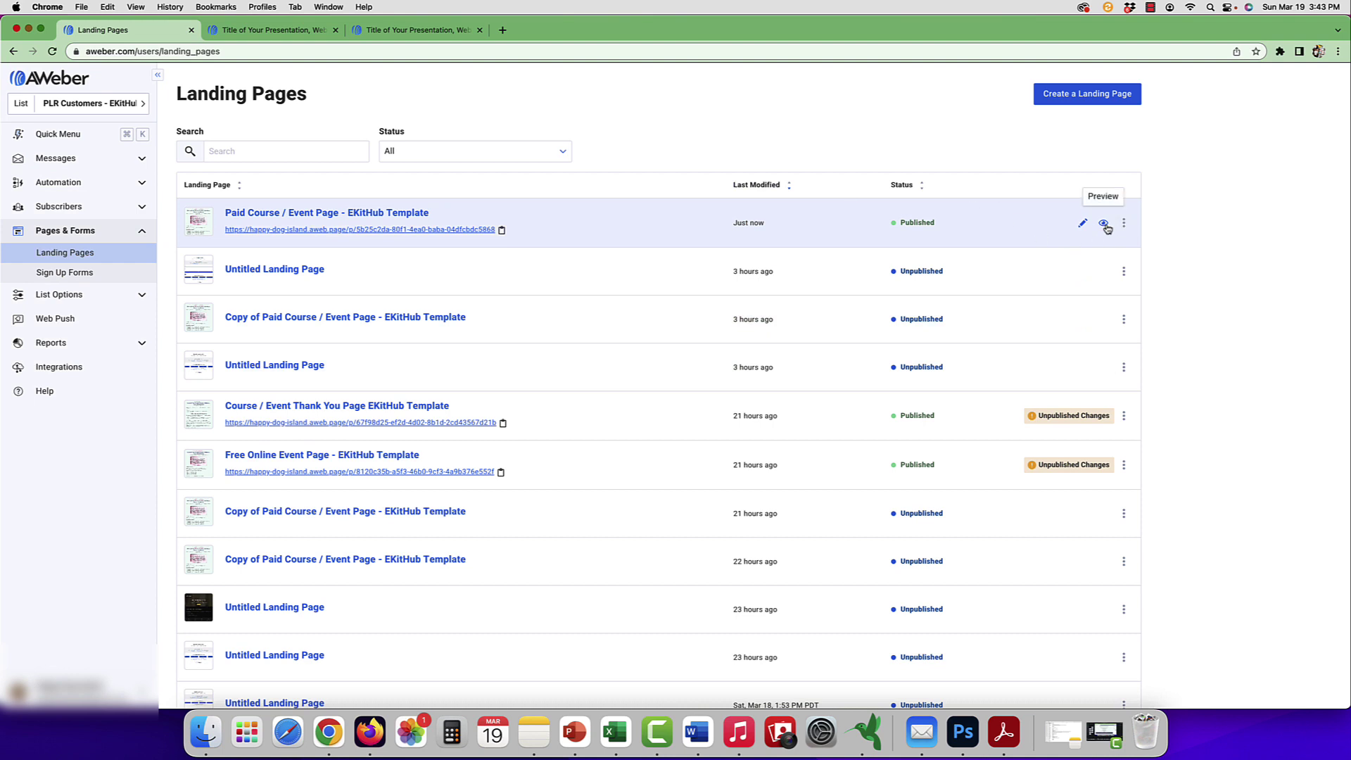
- Open the published paid course landing page at its public URL in a new browser tab
click(502, 30)
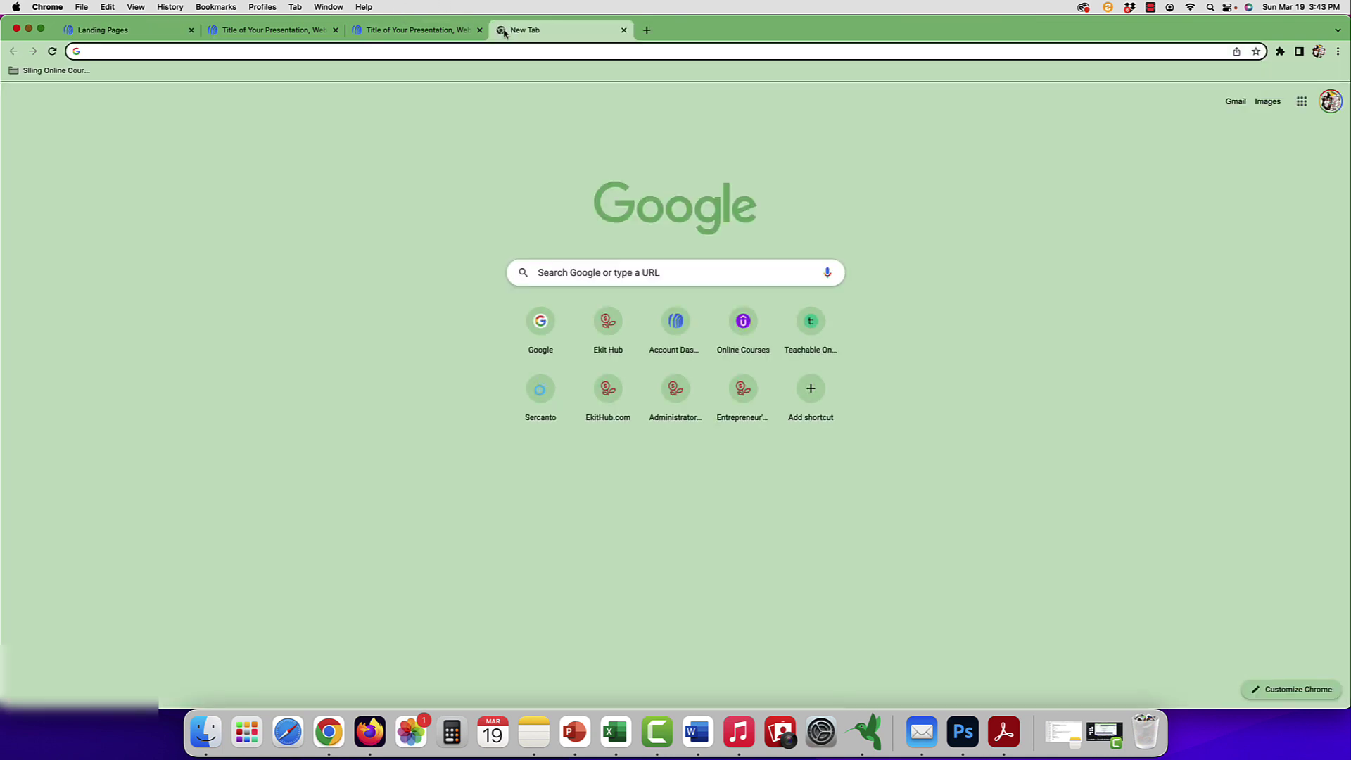
text(https://happy-dog-island.aweb.page/p/5b25c2da-80f1-4ea0-baba-04dfcbdc5868)
key(Return)
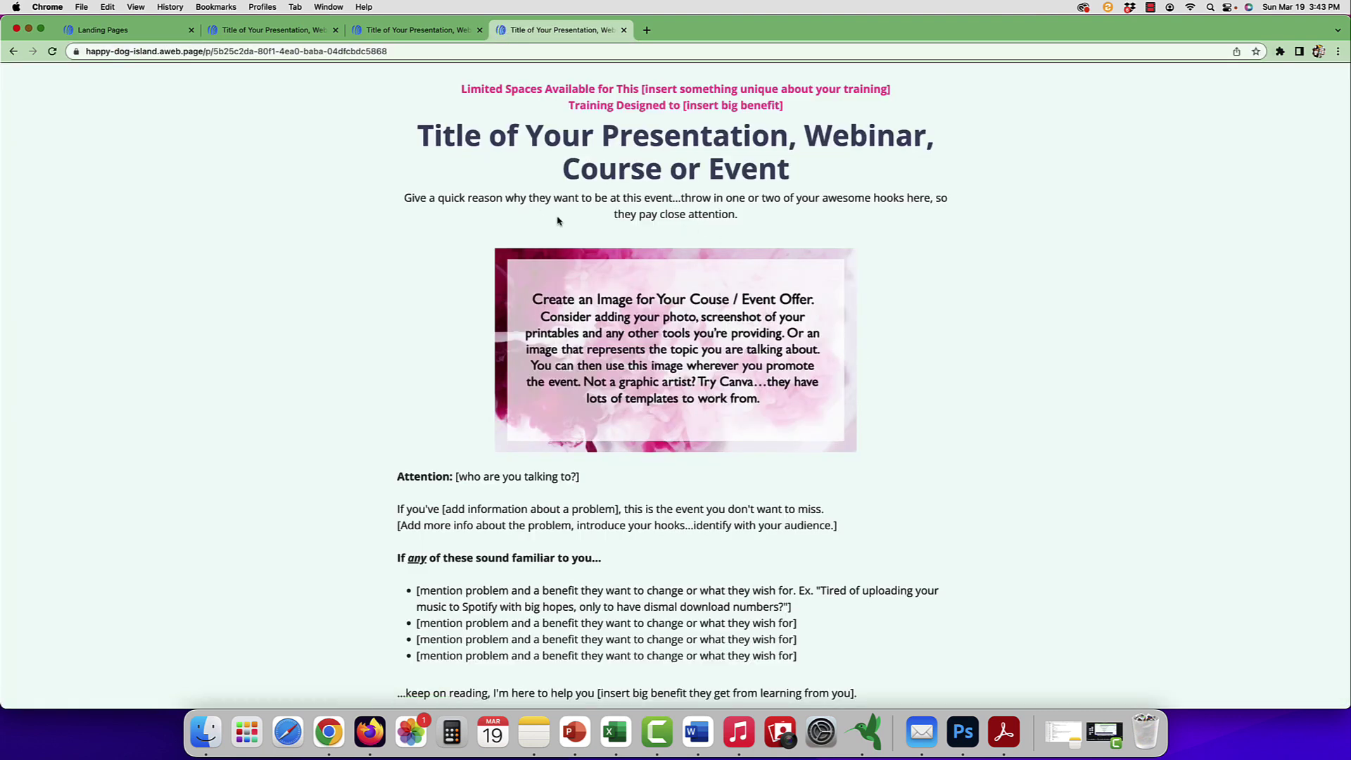
- Review the published paid course page from its title and image through the sales copy to the Reserve Your Spot section
drag(420, 135, 861, 169)
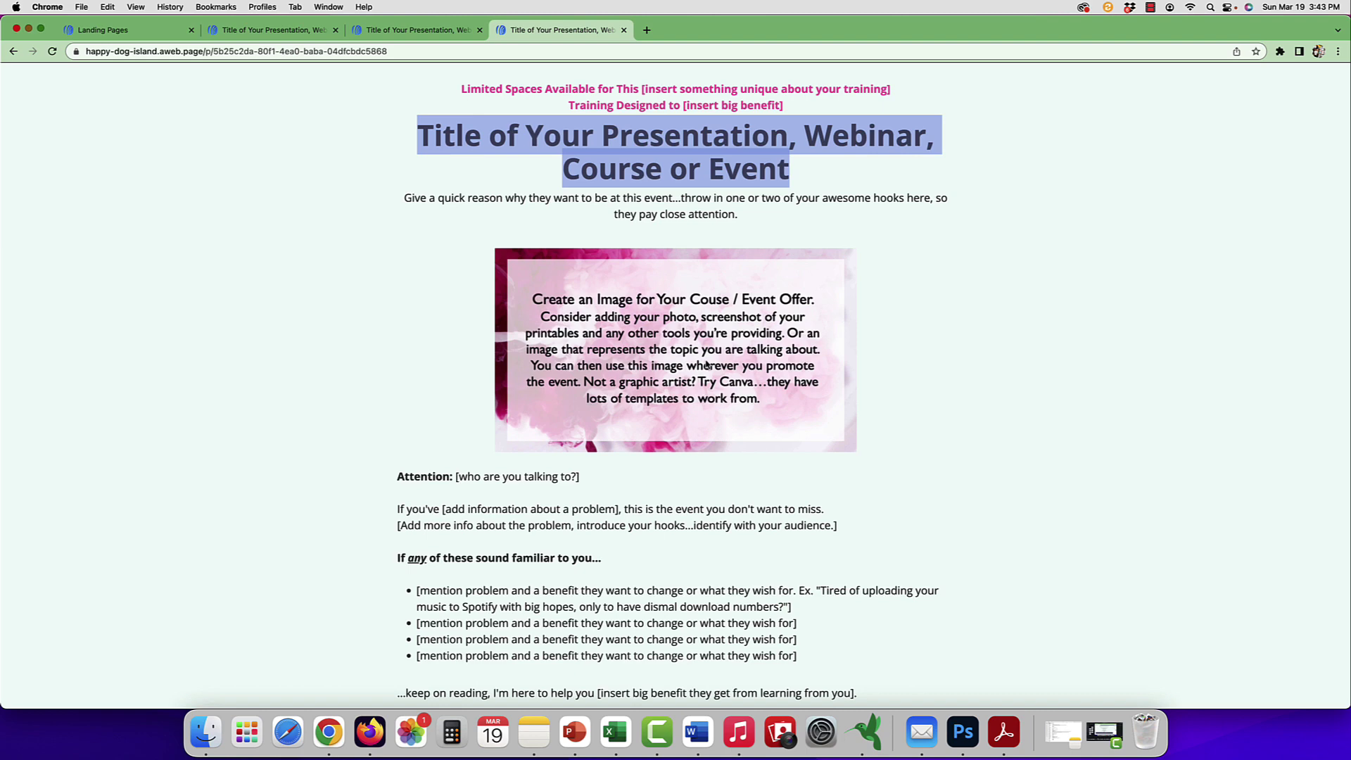
scroll(708, 364, down, 5)
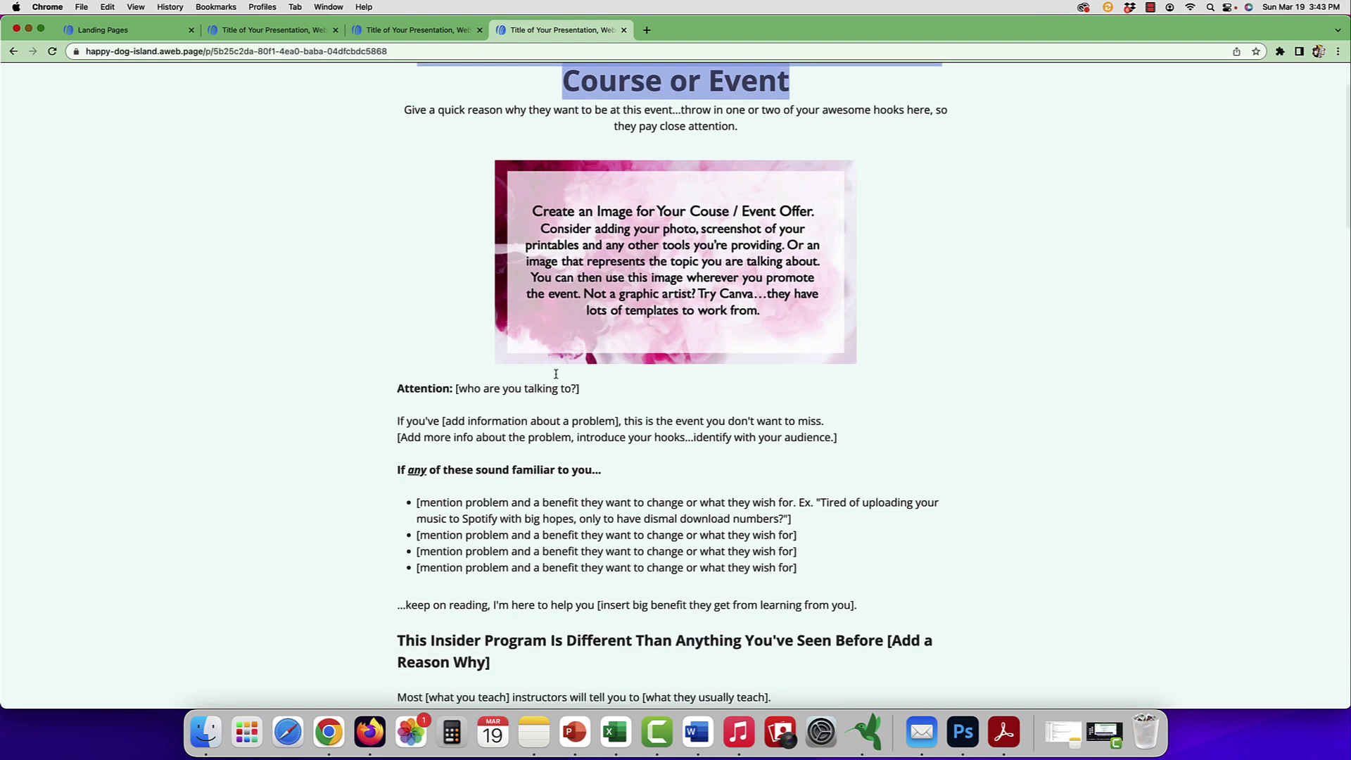
scroll(538, 461, down, 15)
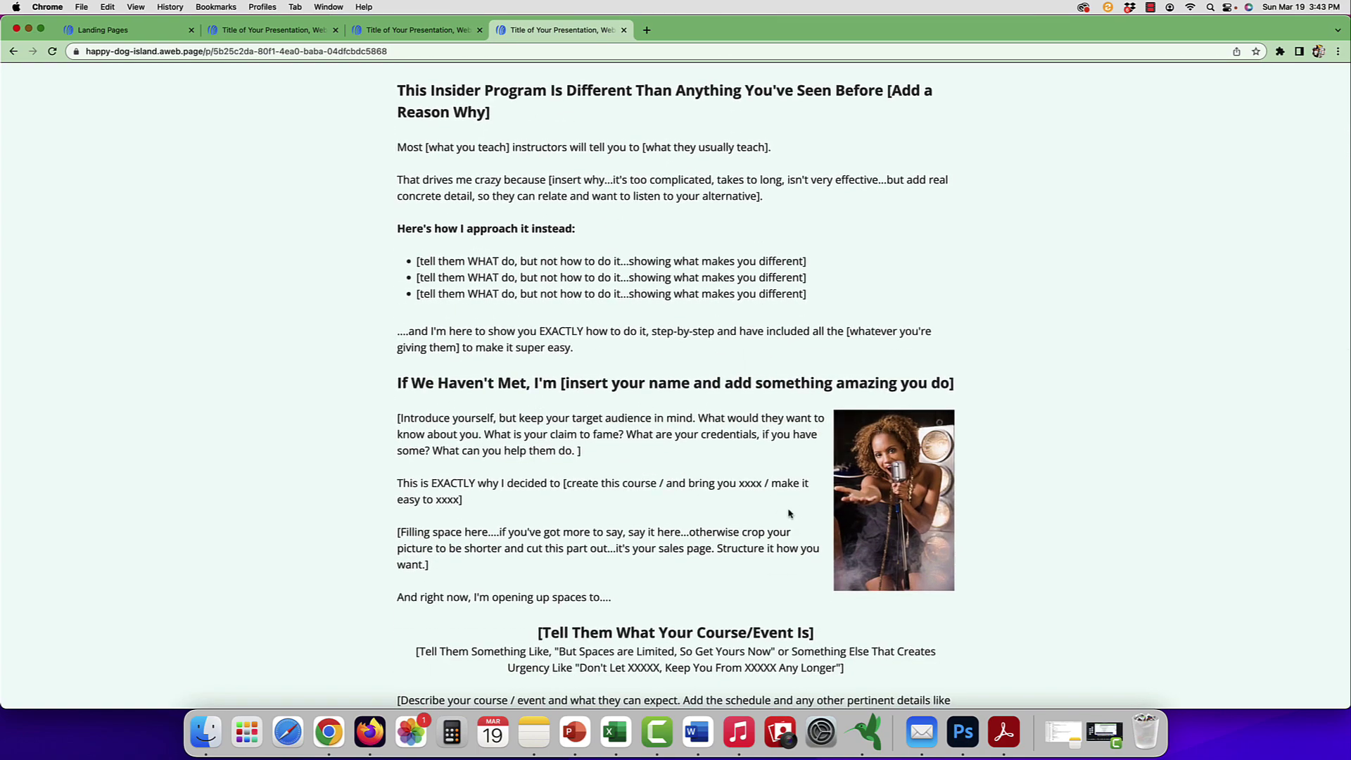
scroll(778, 517, down, 13)
scroll(778, 517, up, 11)
scroll(778, 516, down, 20)
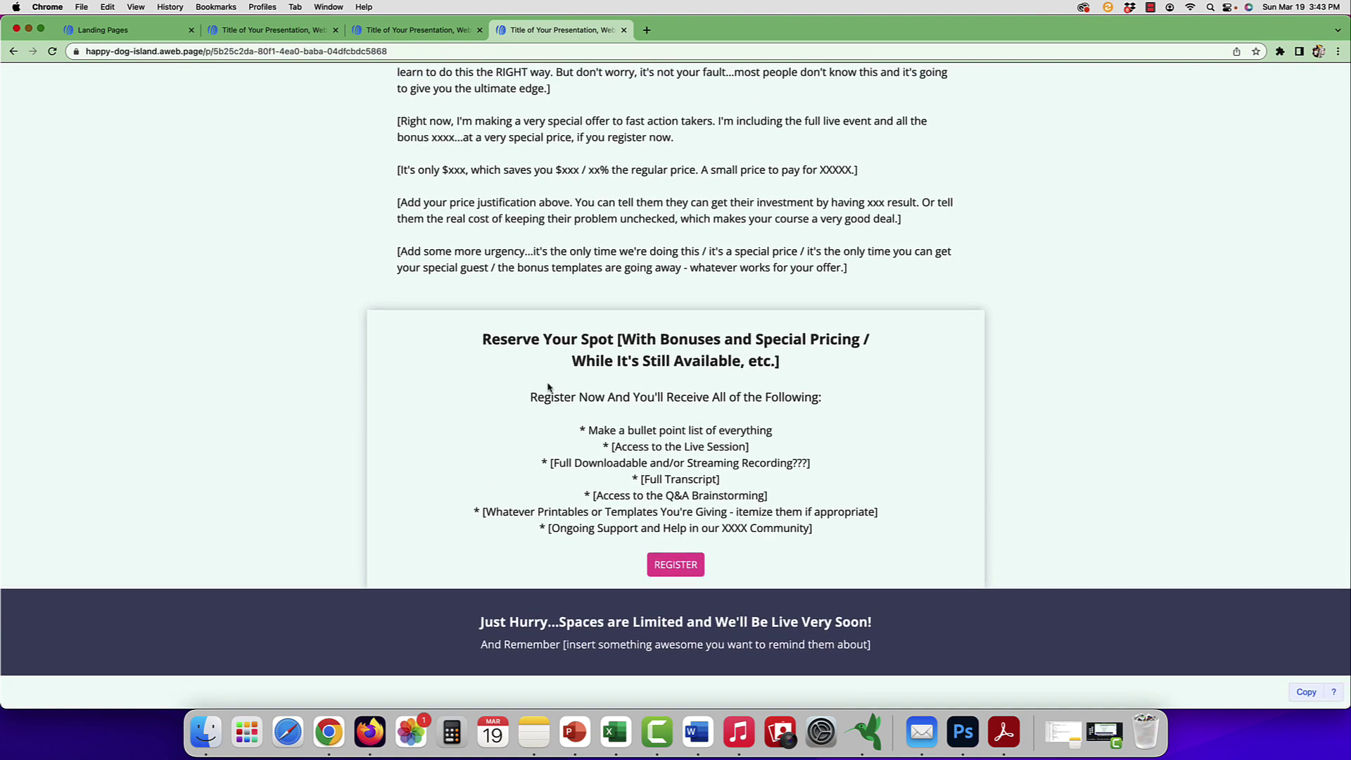
scroll(799, 483, up, 4)
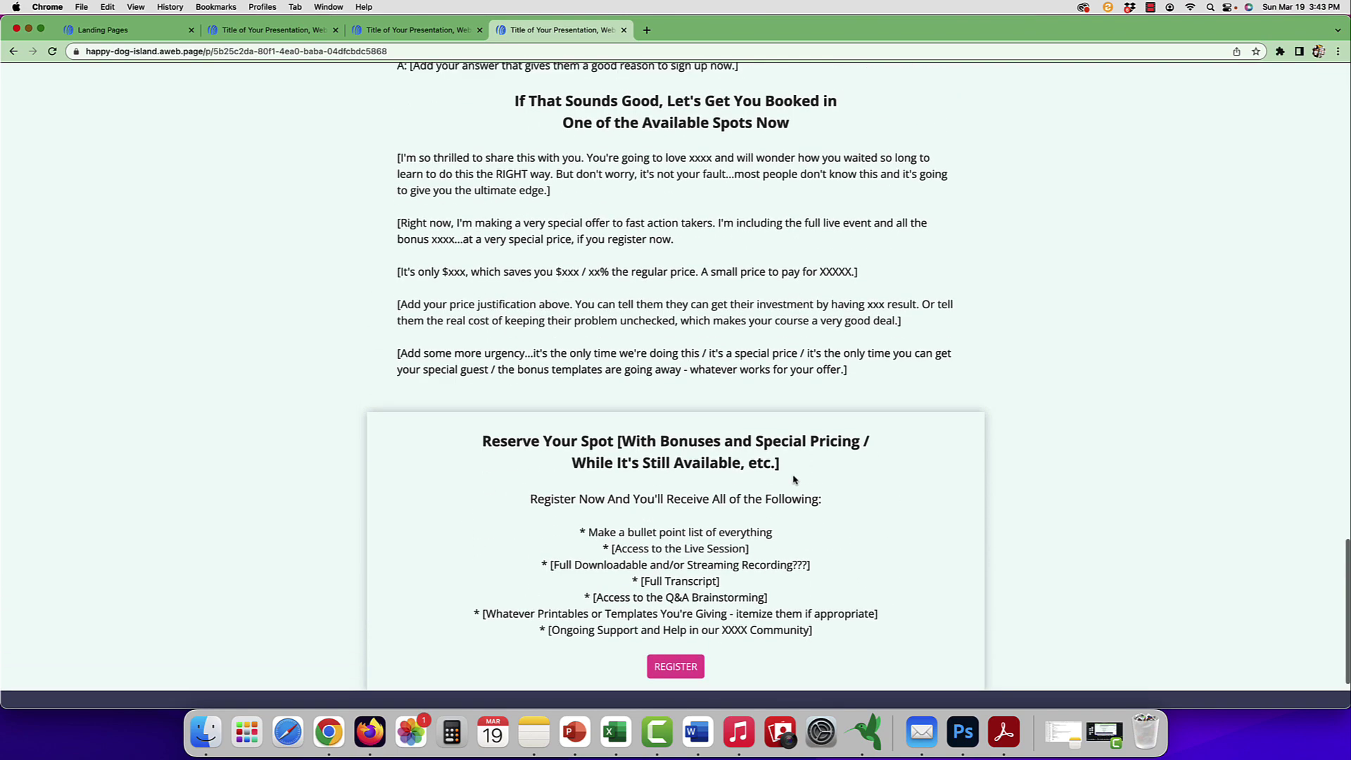
scroll(751, 509, down, 5)
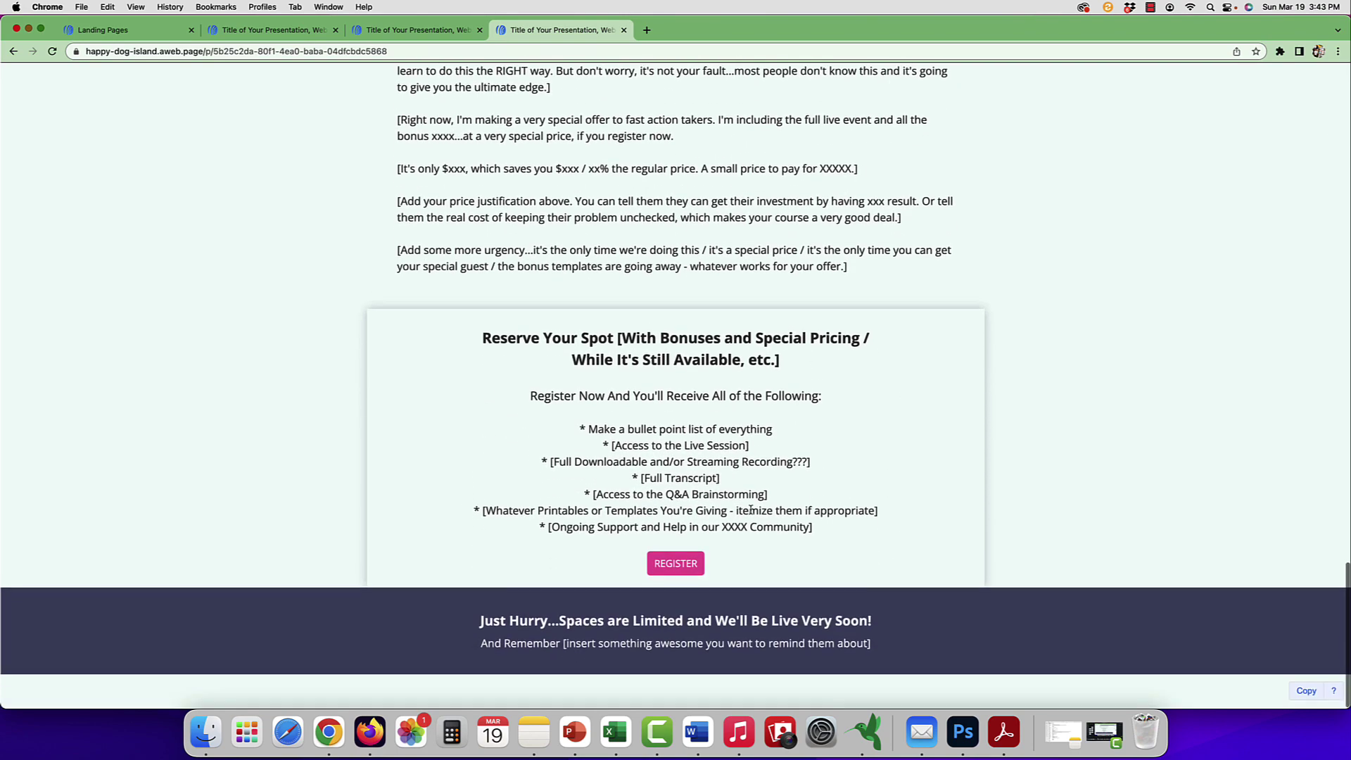
- Open the order form from the Reserve Your Spot section and check its name and email fields
click(682, 568)
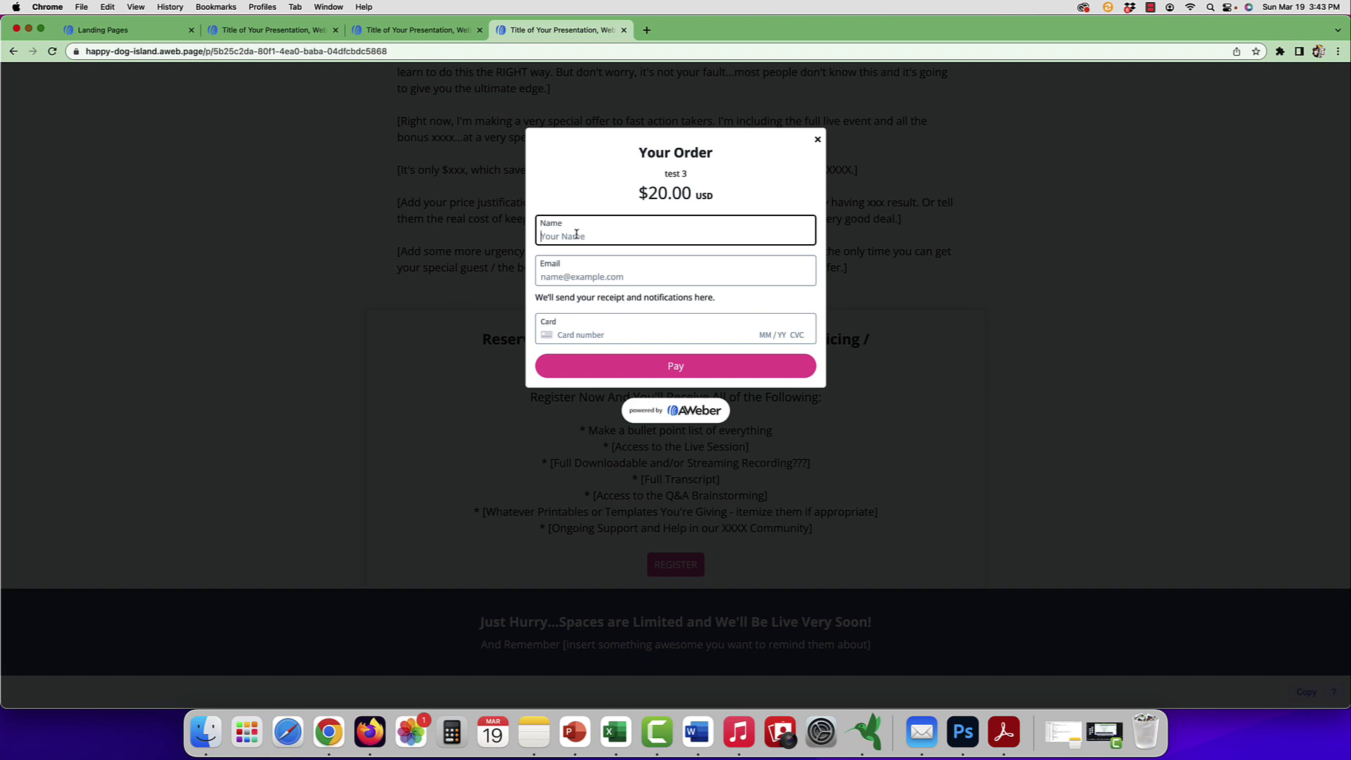
click(590, 266)
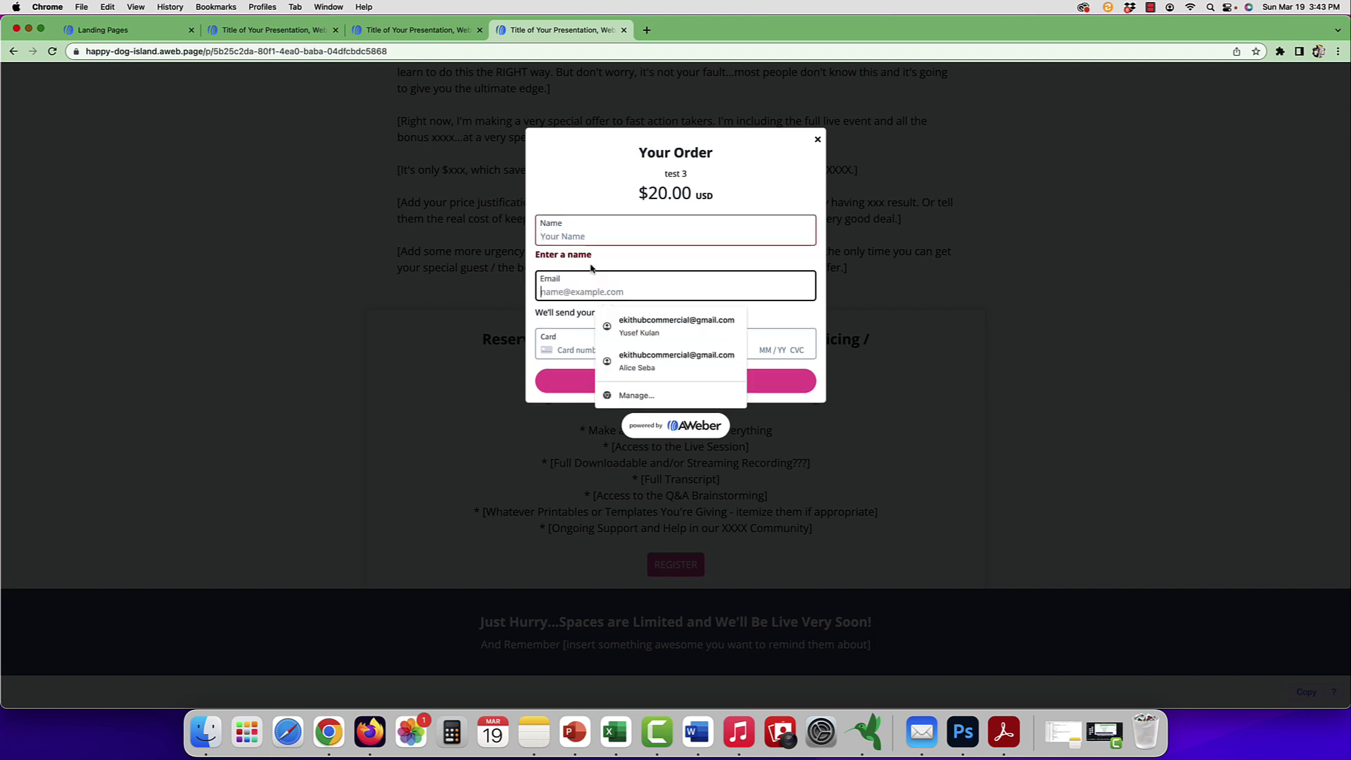
click(574, 312)
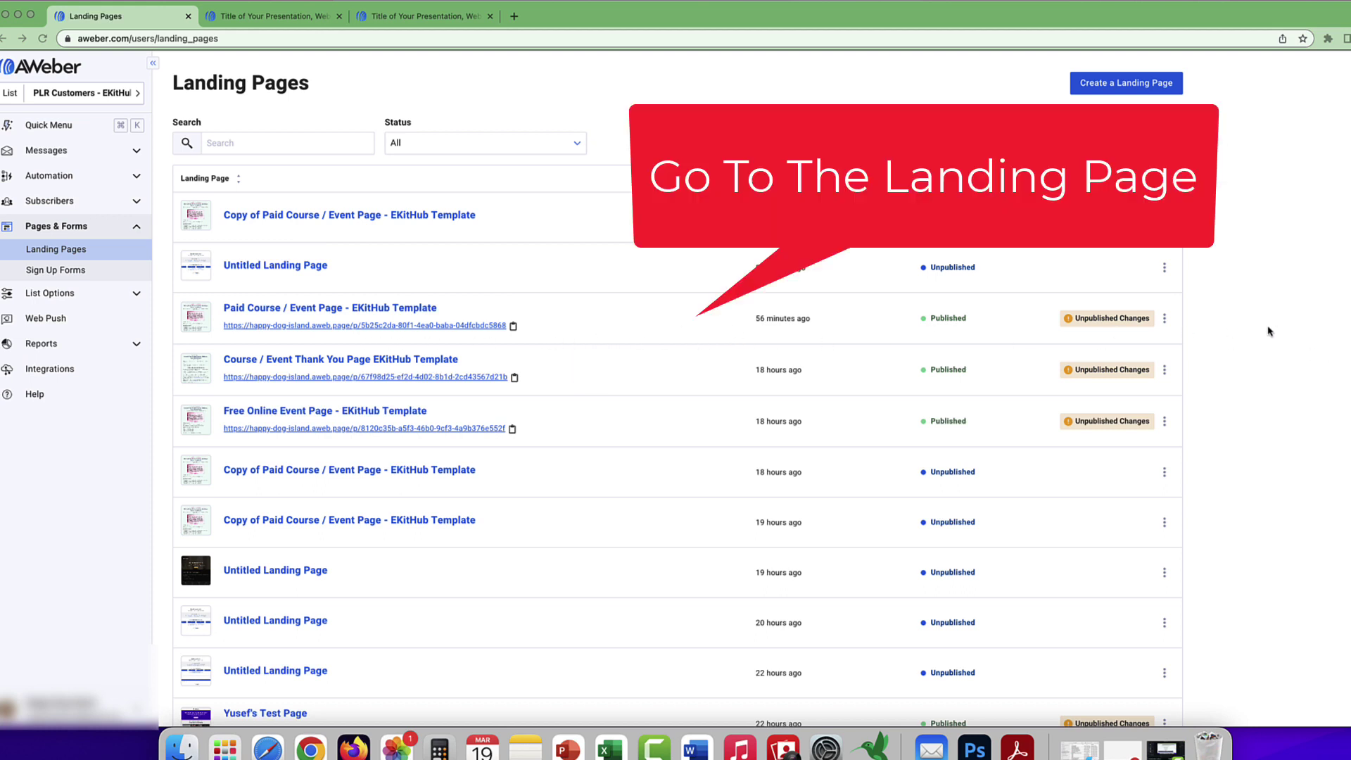
- Open the Copy to List choices for the published "Paid Course / Event Page - EKitHub Template" landing page
click(1165, 320)
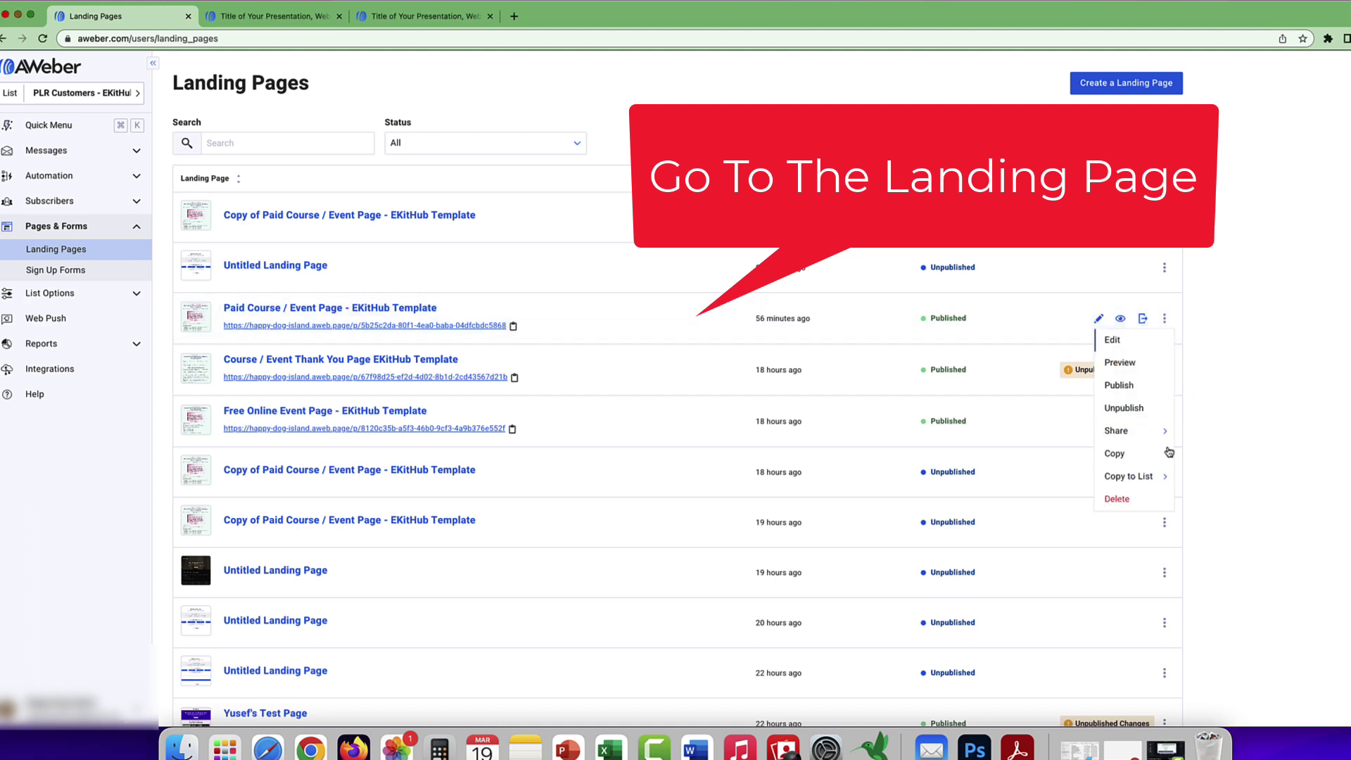
click(1158, 479)
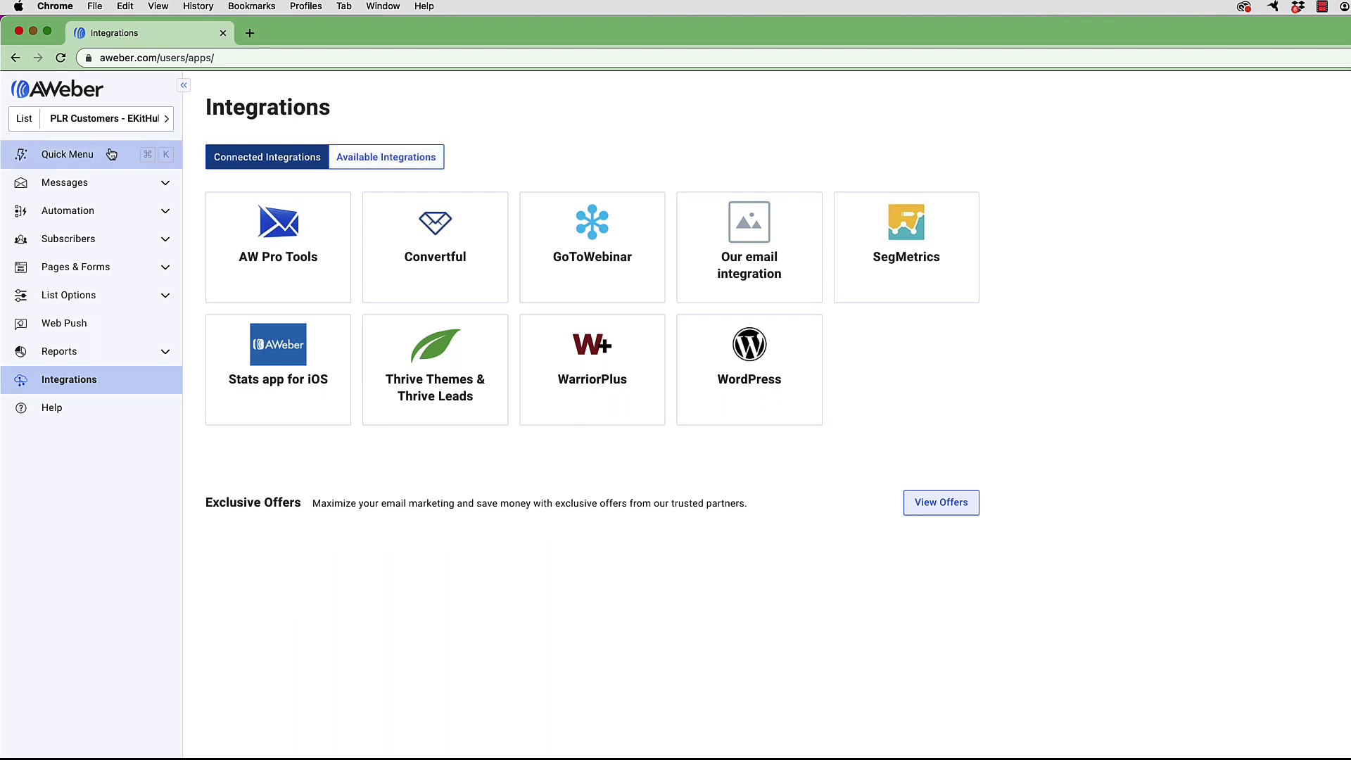
- Find Stripe for Landing Pages among the available AWeber integrations and open its details
click(71, 385)
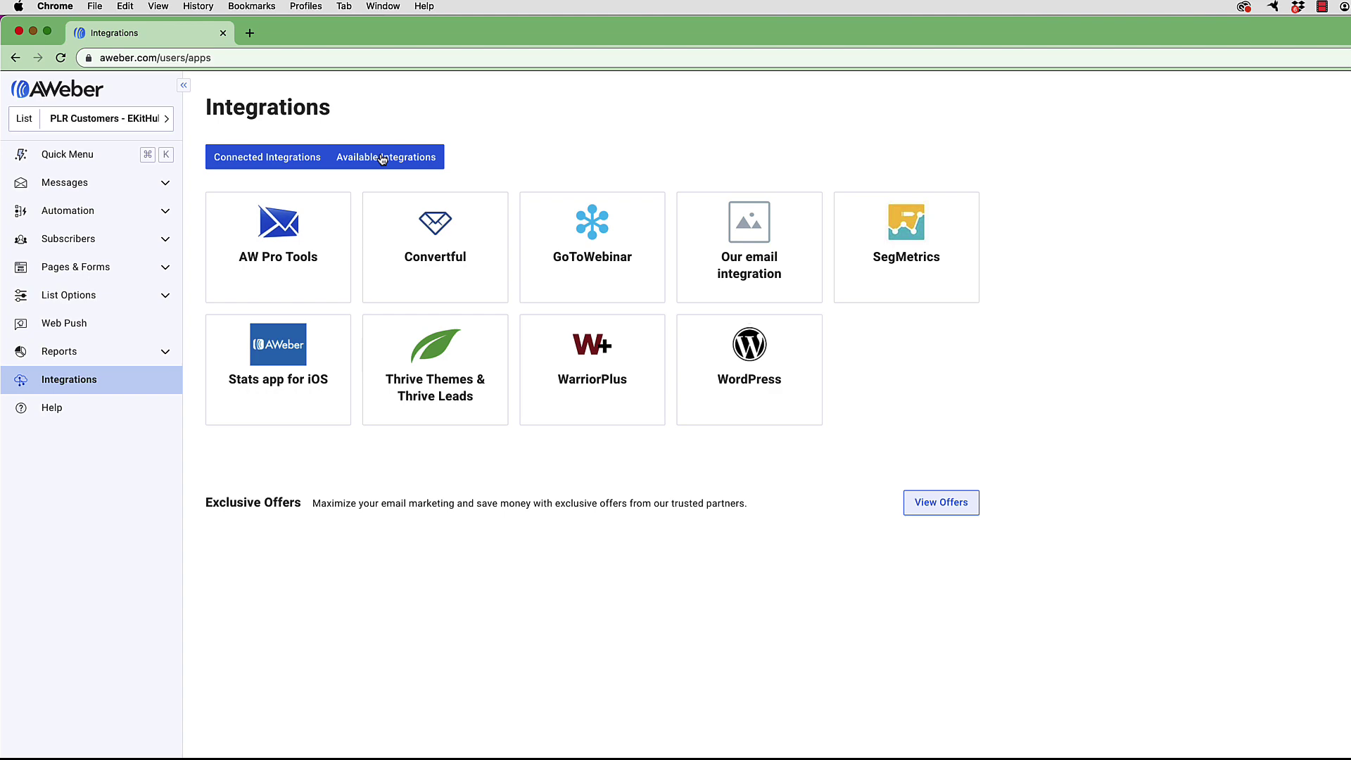
click(382, 158)
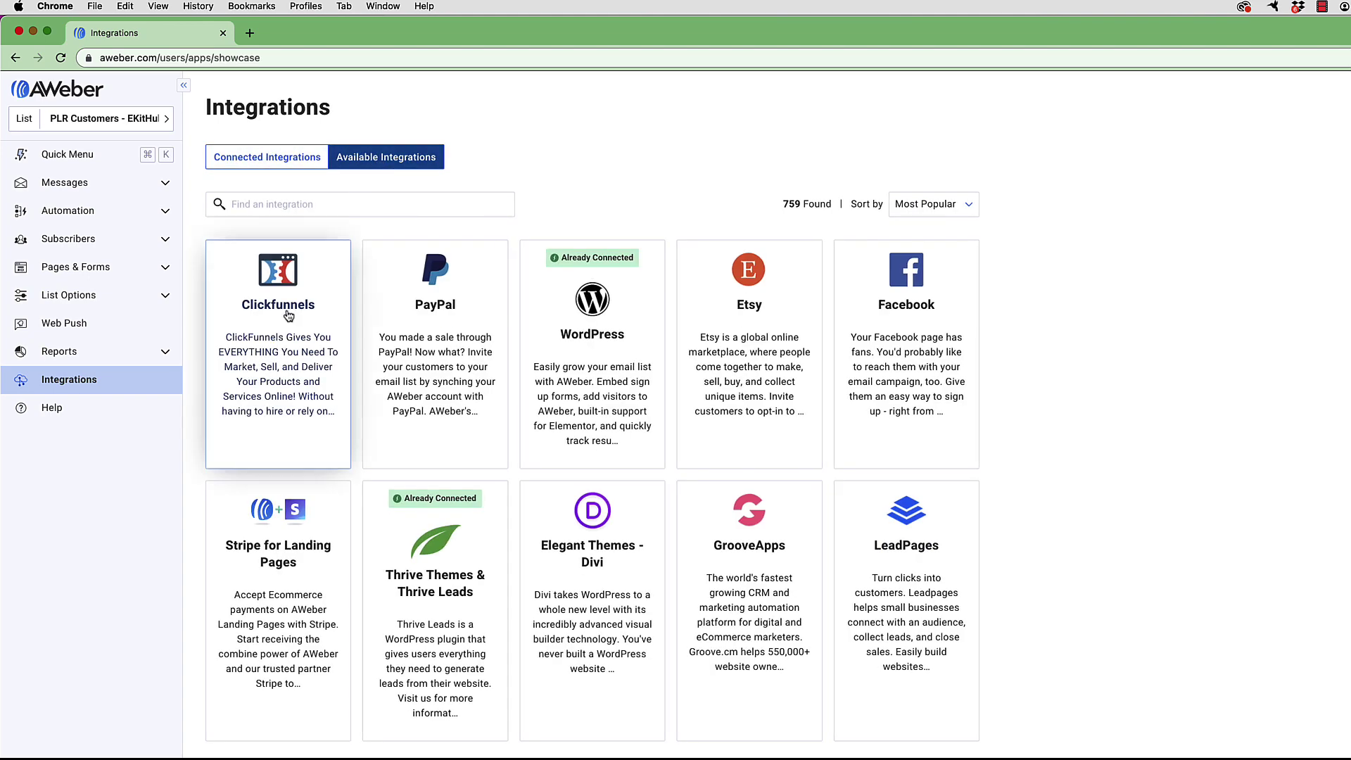
scroll(276, 481, down, 3)
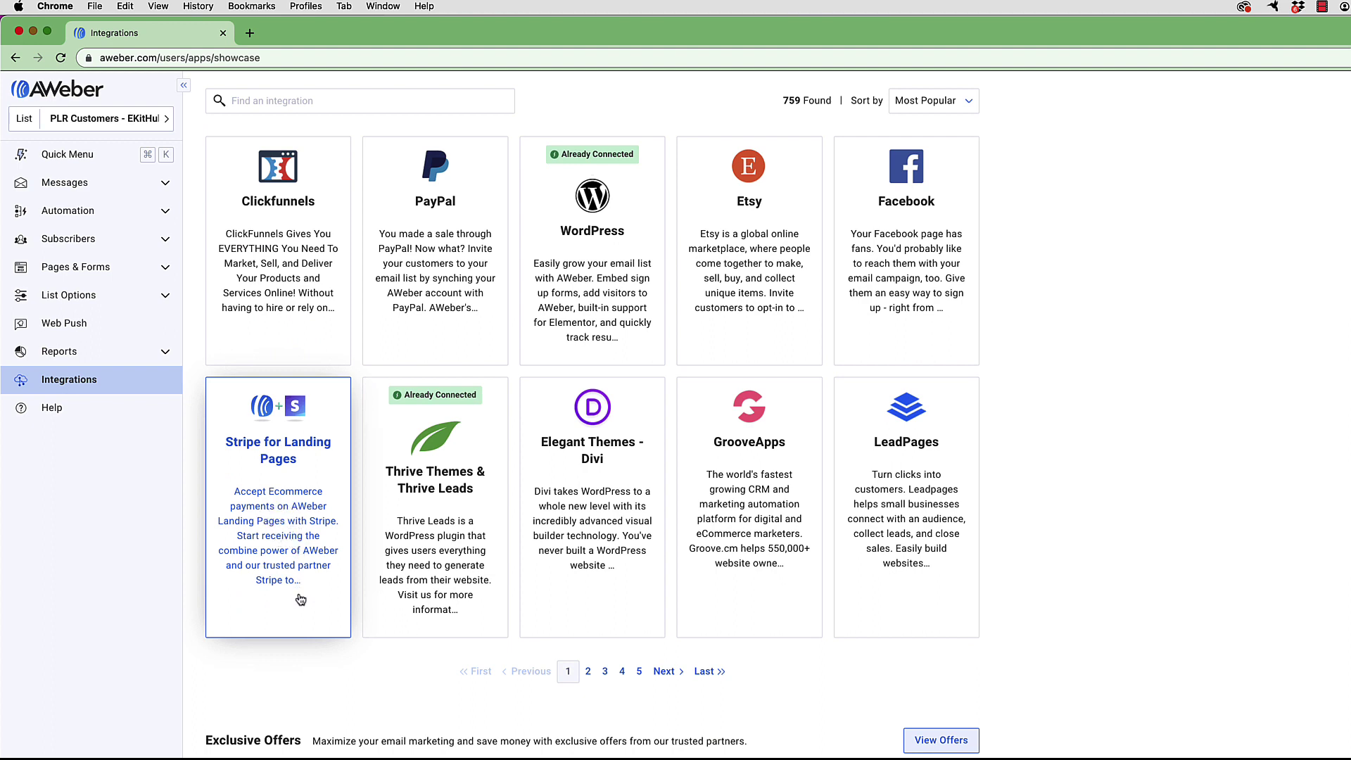
click(276, 504)
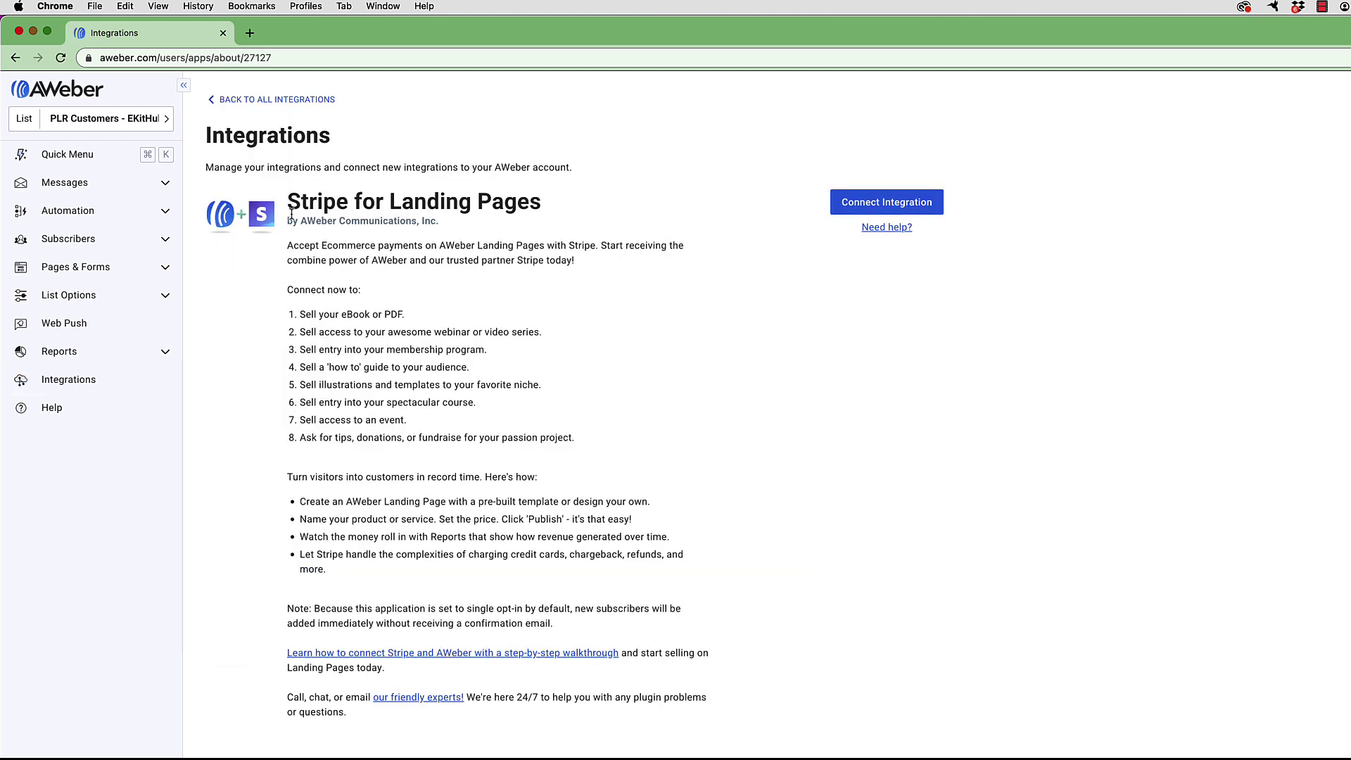
- Review the Stripe for Landing Pages description and start connecting the integration to the AWeber account
drag(288, 199, 474, 400)
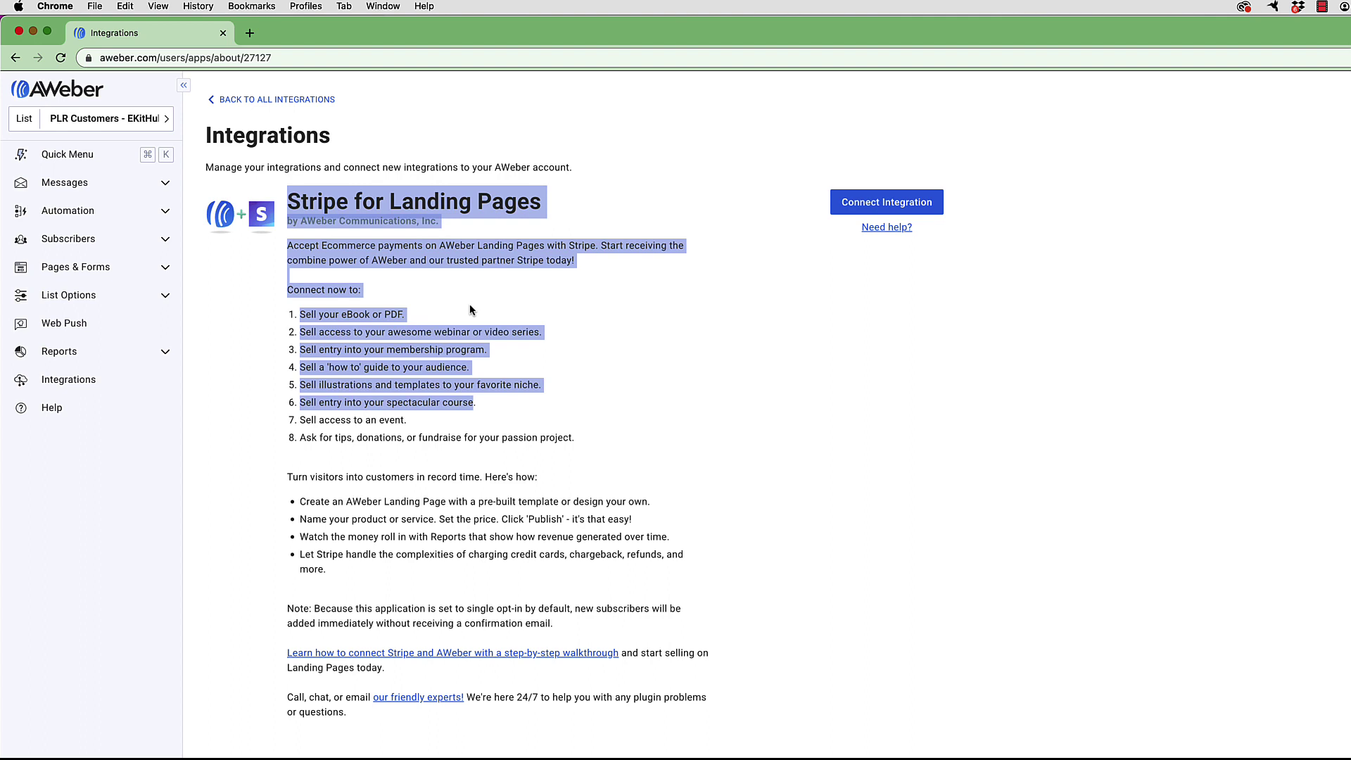
click(336, 334)
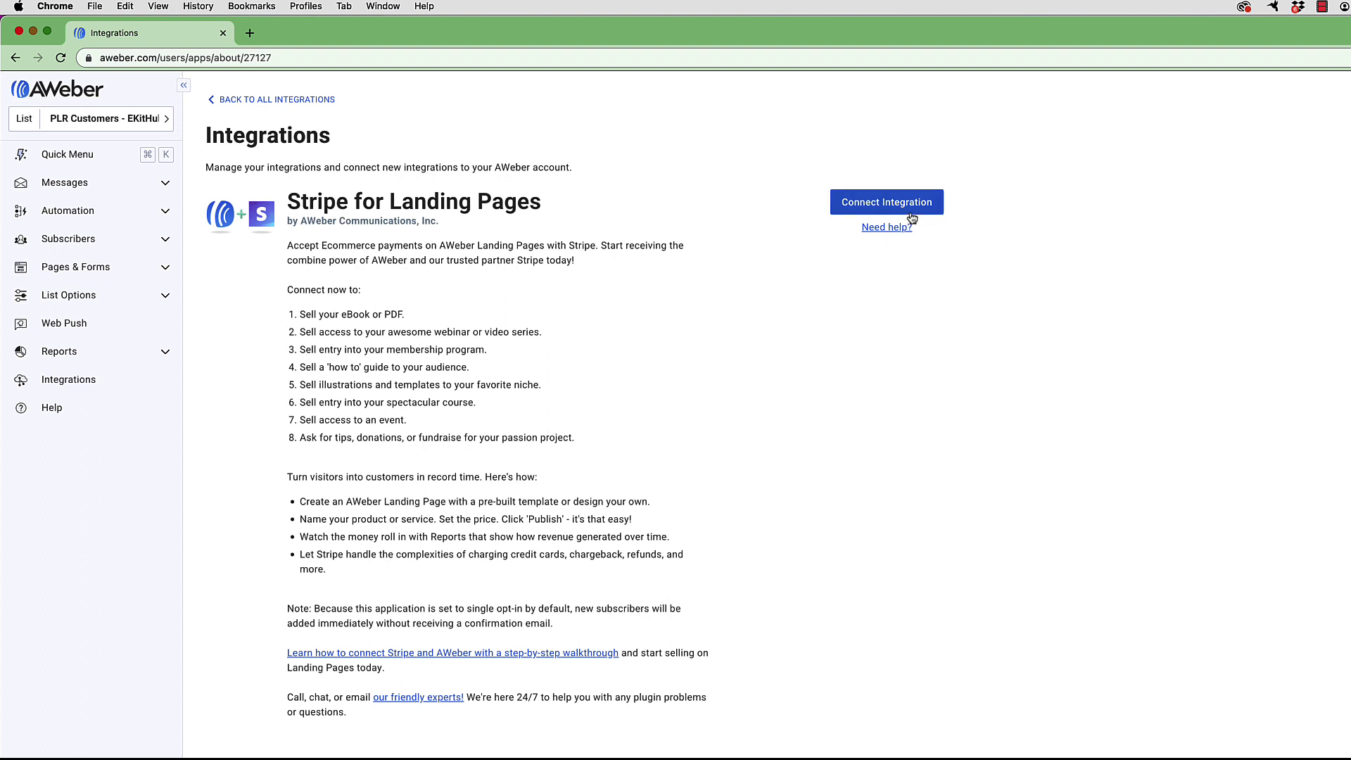
click(882, 204)
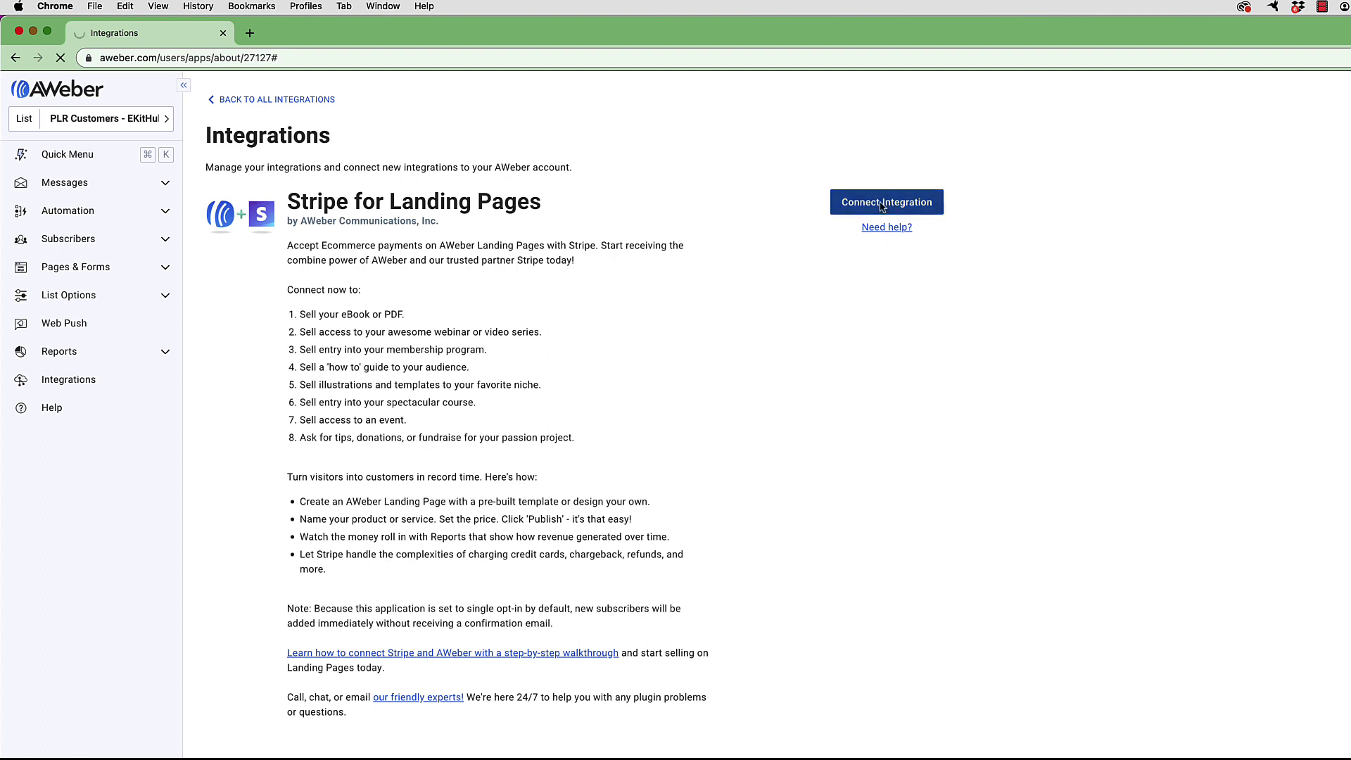